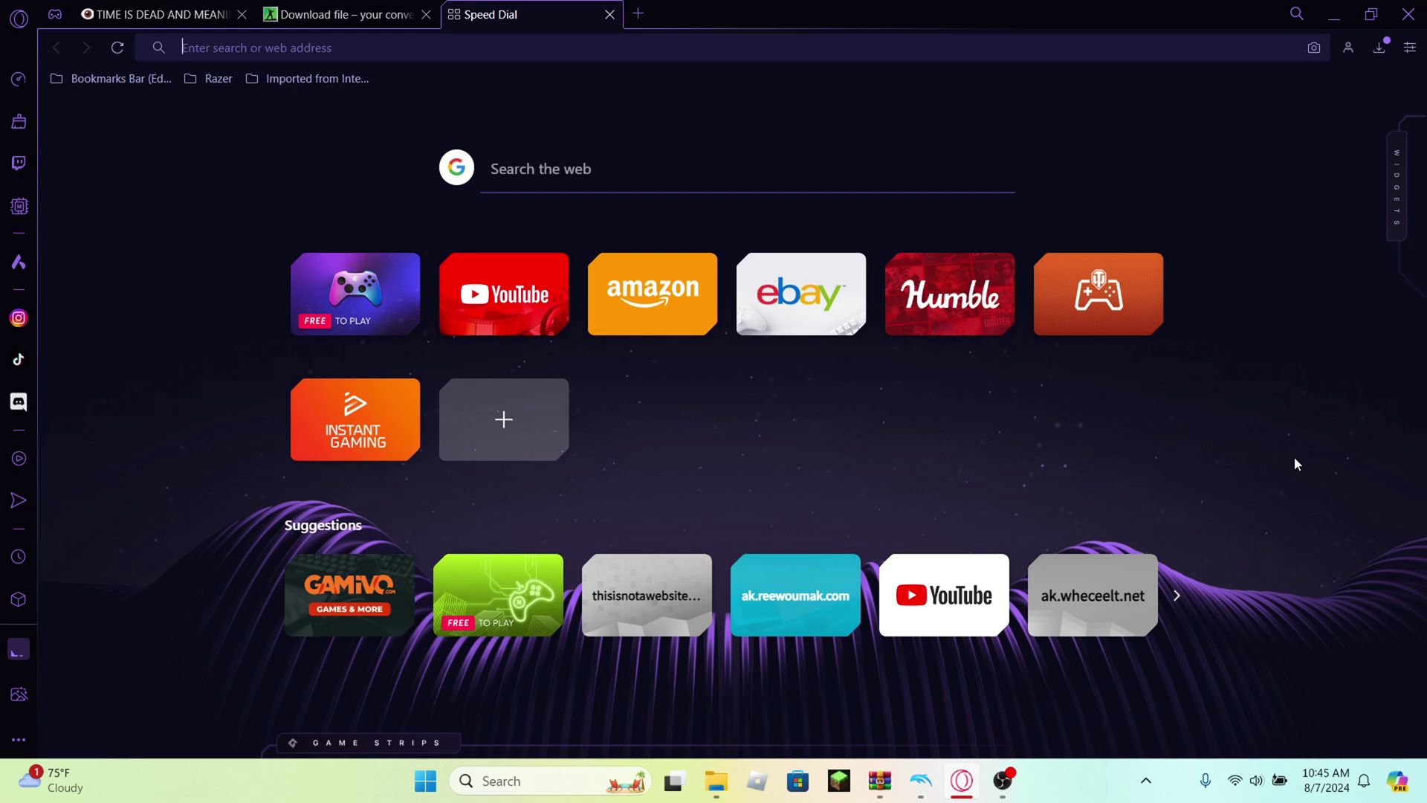
Search the web for "unfair magolor" and dismiss the OneDrive storage notification
{"action": "type", "text": "g"}
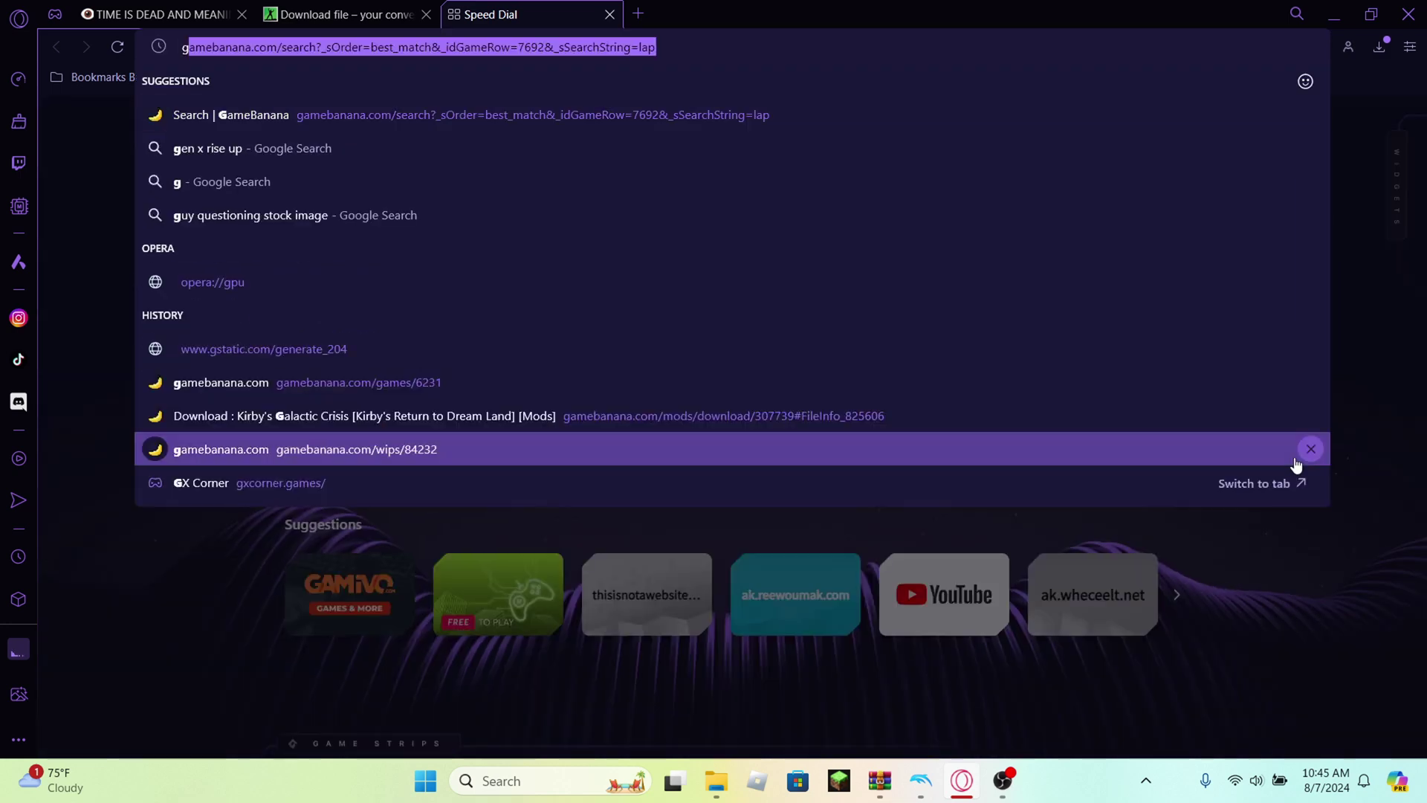
{"action": "key", "text": "BackSpace"}
{"action": "key", "text": "BackSpace"}
{"action": "type", "text": "un"}
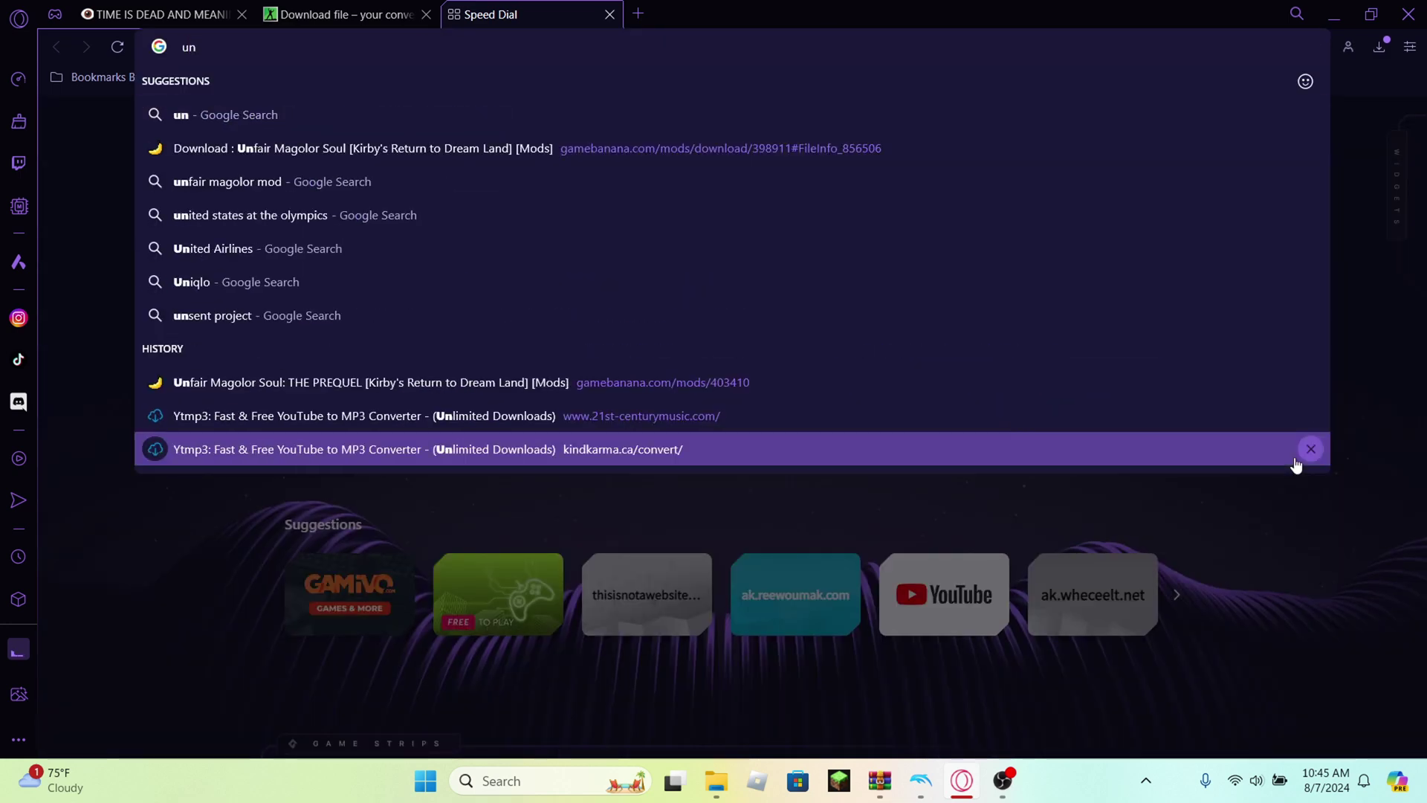
{"action": "type", "text": "fair mag"}
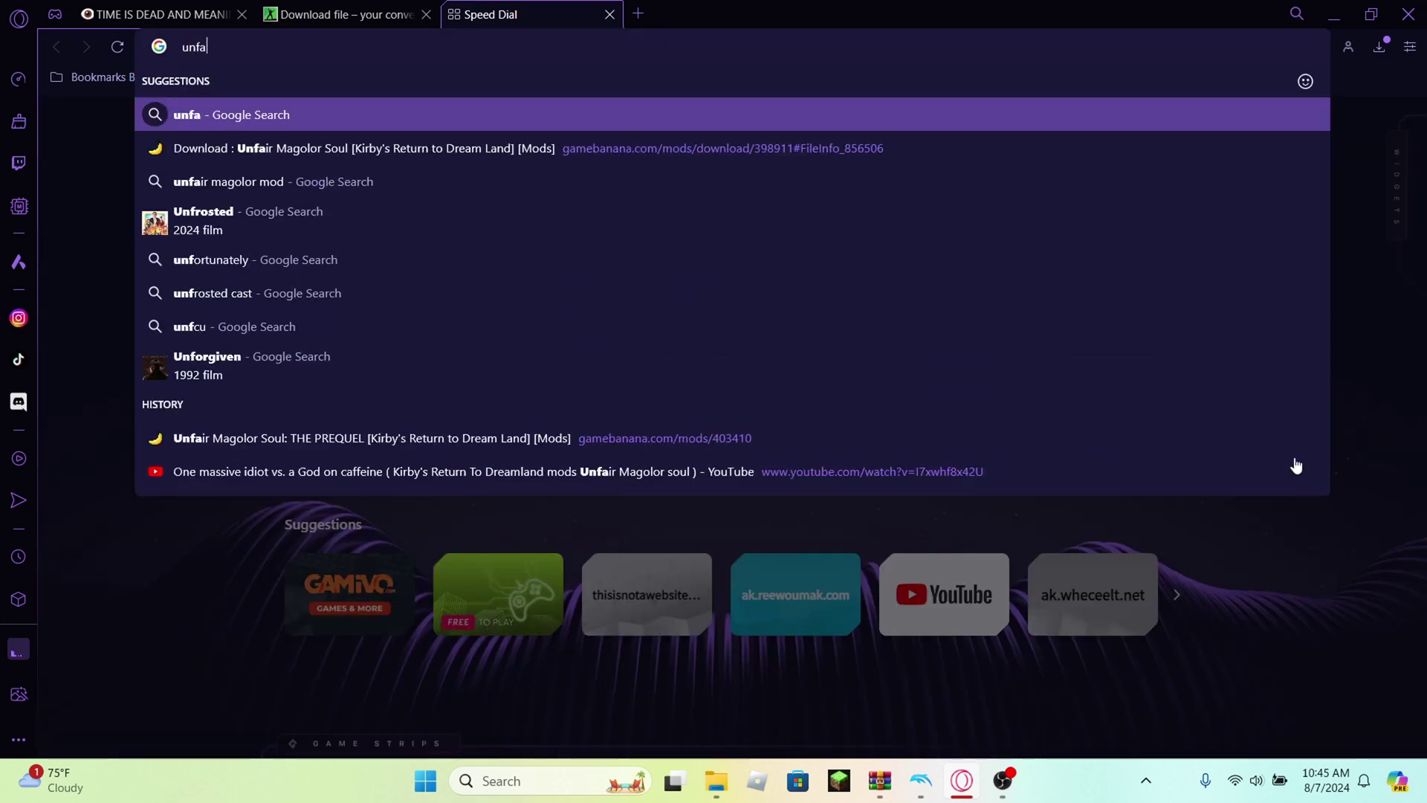
{"action": "type", "text": "l"}
{"action": "key", "text": "BackSpace"}
{"action": "type", "text": "olor"}
{"action": "key", "text": "Return"}
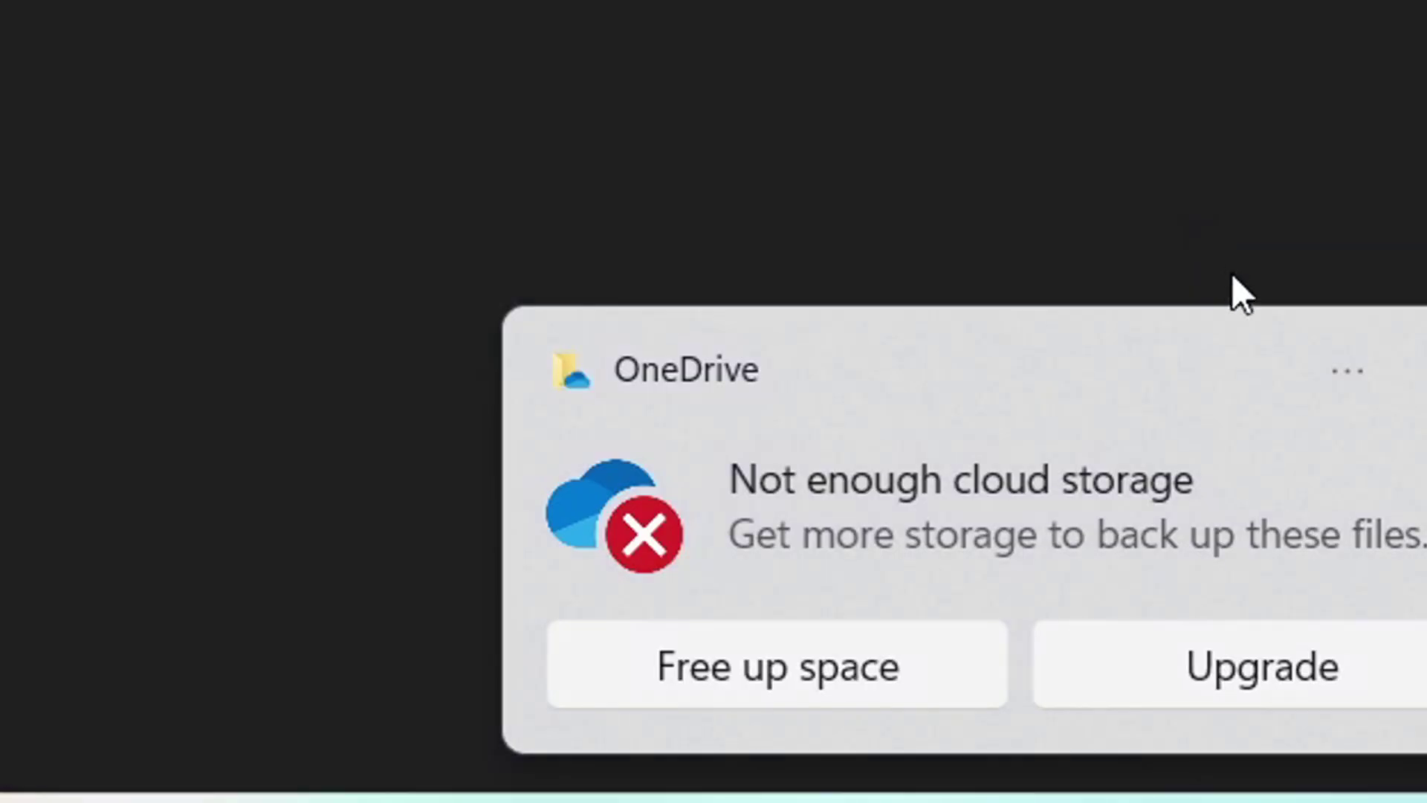
{"action": "left_click", "coordinate": [1381, 627]}
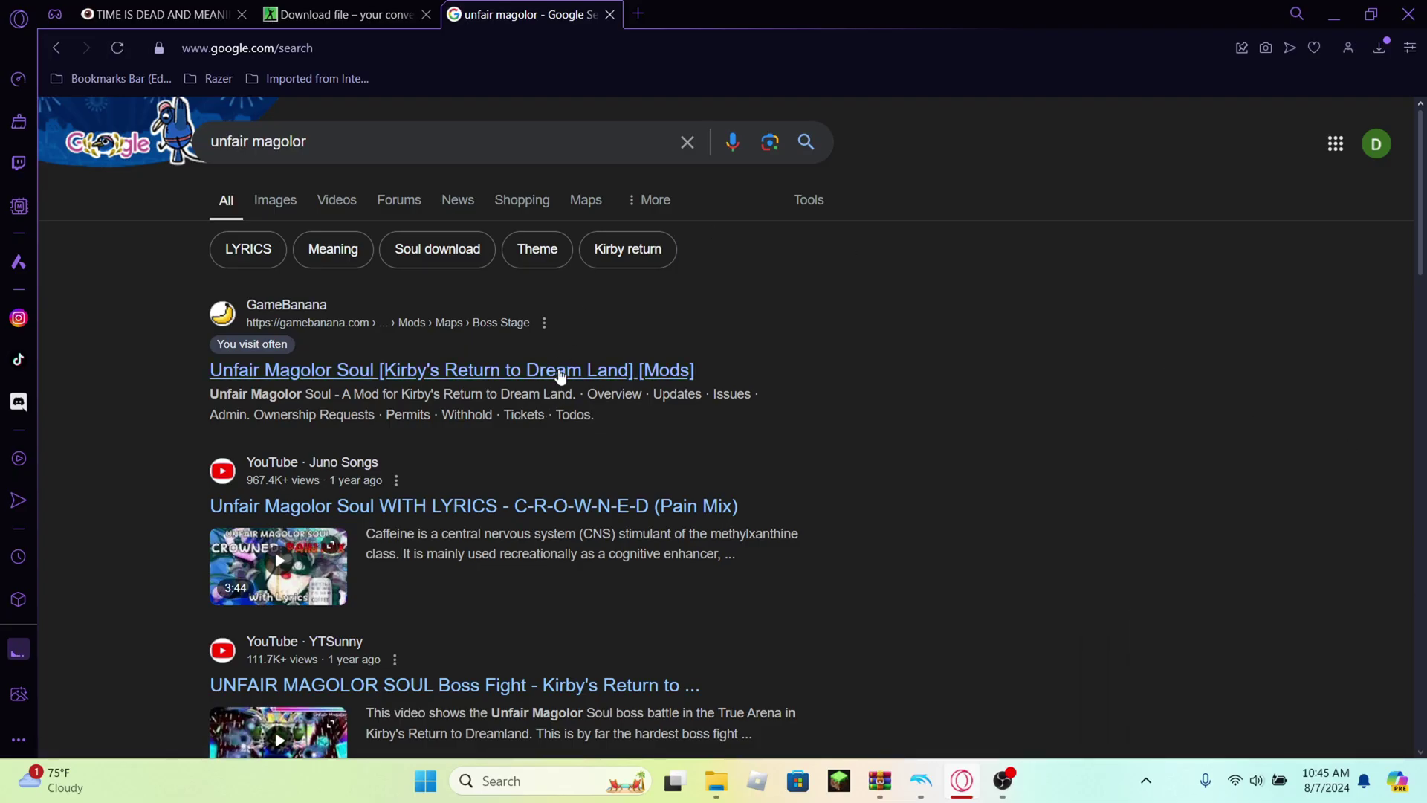
Open the Unfair Magolor Soul mod on GameBanana, view the download page of unfair_magolor_soul.rar, and return to the mod page
{"action": "left_click_drag", "start_coordinate": [560, 378], "coordinate": [576, 355]}
{"action": "scroll", "coordinate": [661, 286], "scroll_direction": "down", "scroll_amount": 9}
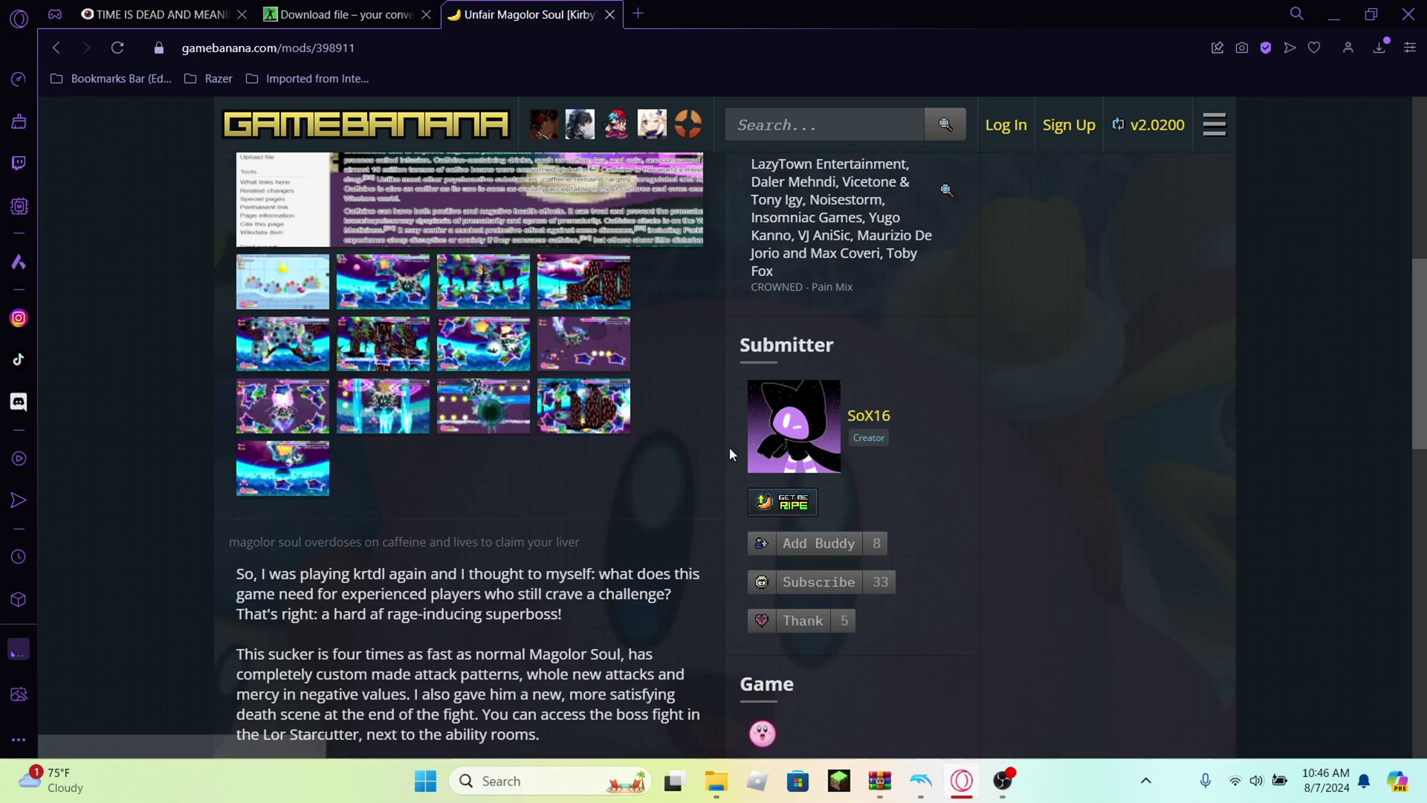
{"action": "scroll", "coordinate": [729, 447], "scroll_direction": "down", "scroll_amount": 10}
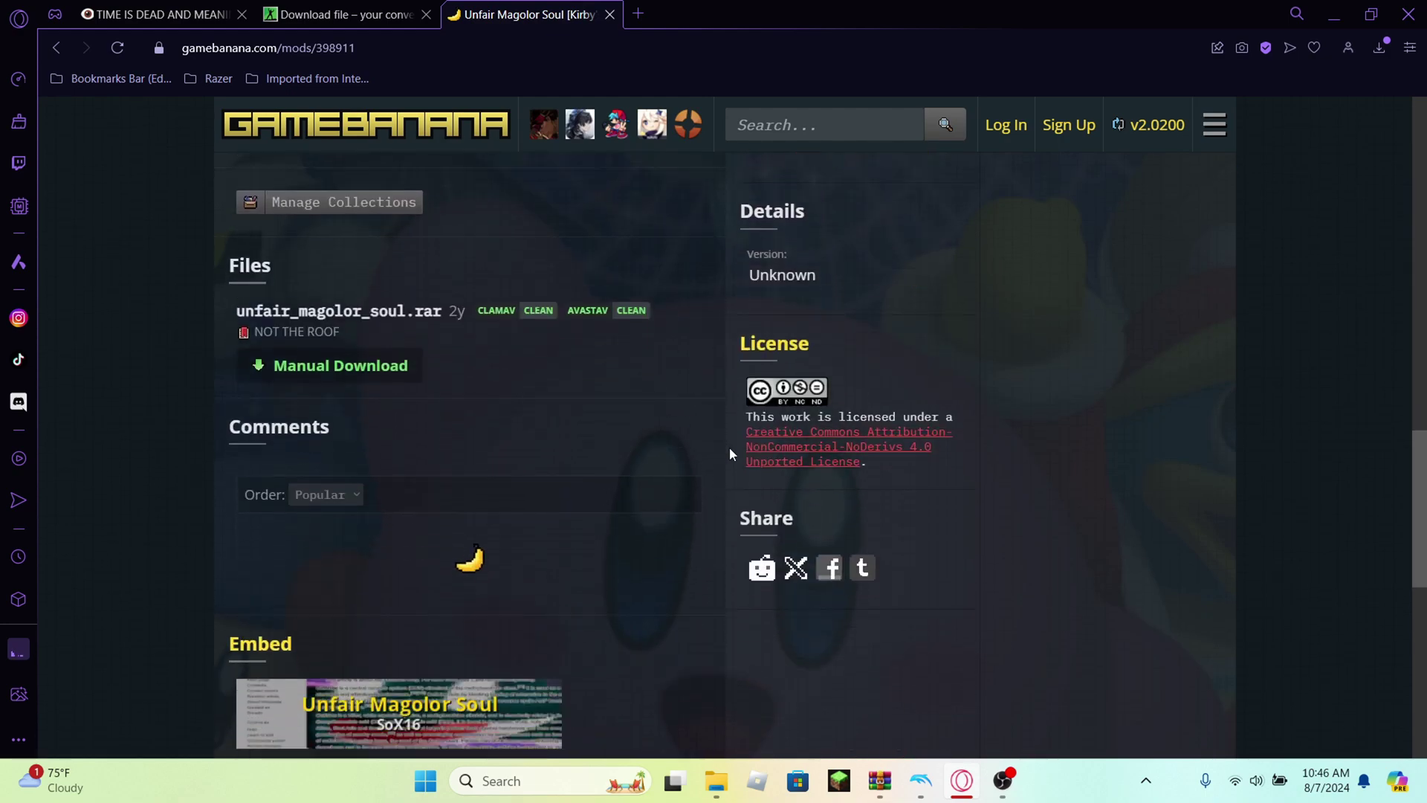
{"action": "left_click", "coordinate": [397, 366]}
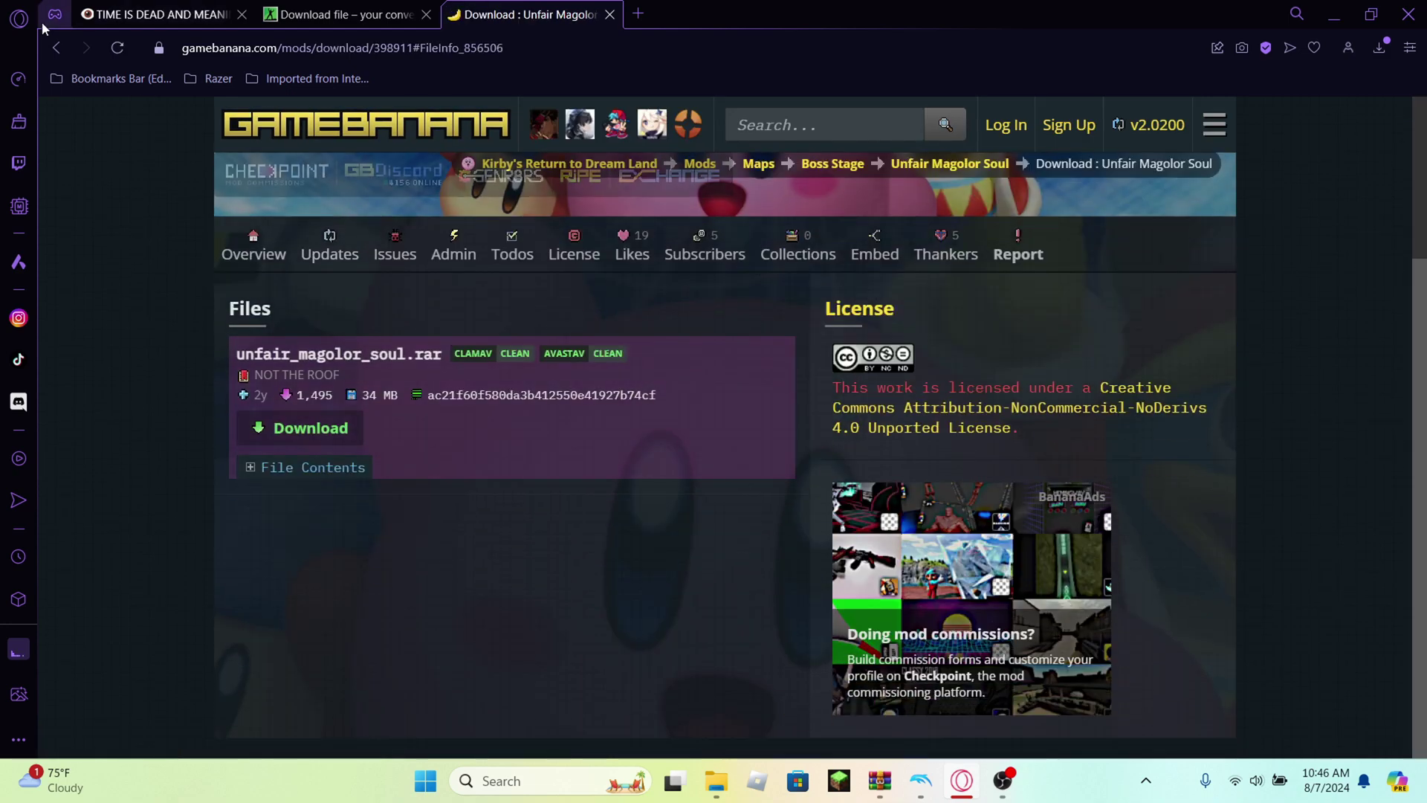
{"action": "left_click", "coordinate": [56, 47]}
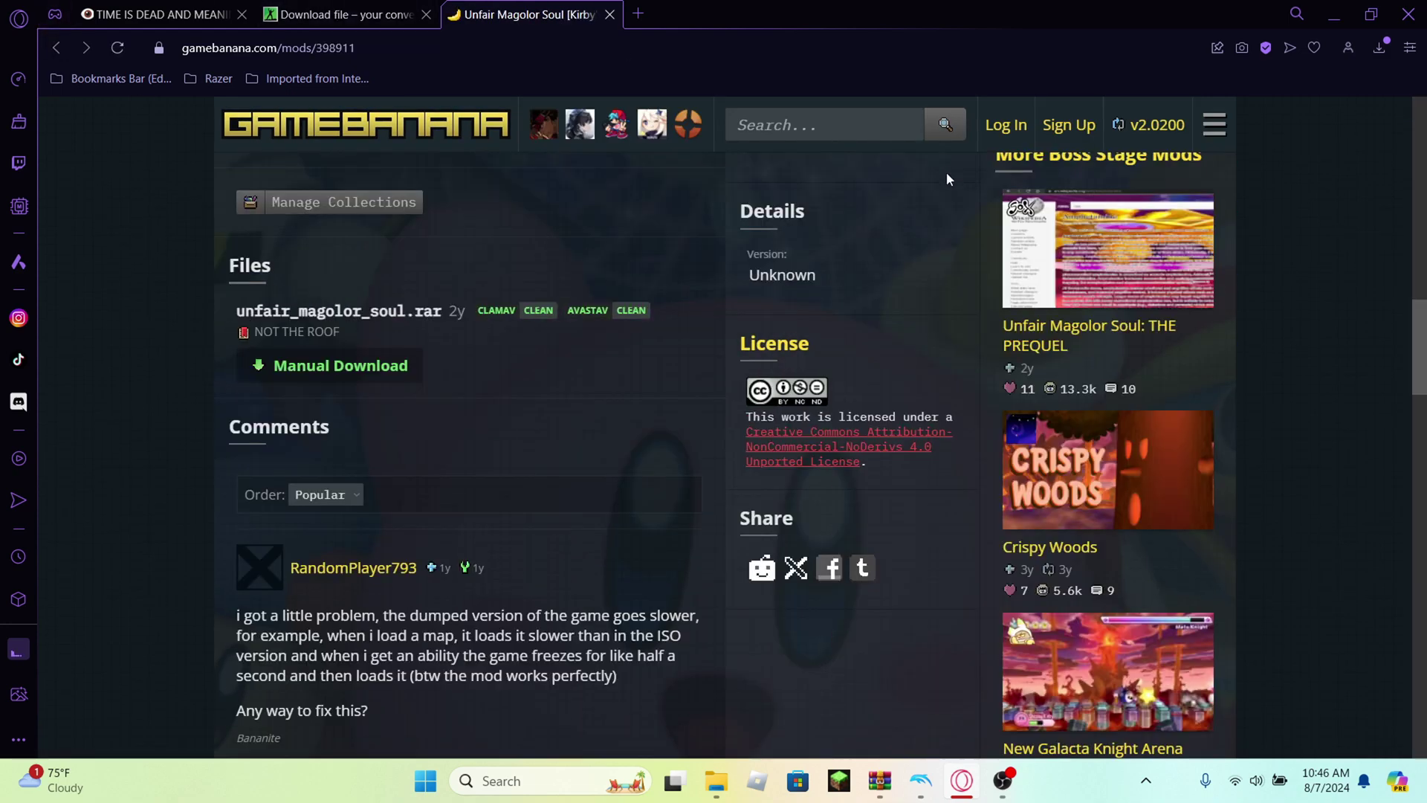
Open the Unfair Magolor Soul: THE PREQUEL mod page and download unfair_magolor_ex_and_soul.rar
{"action": "left_click", "coordinate": [1090, 324]}
{"action": "scroll", "coordinate": [1086, 324], "scroll_direction": "down", "scroll_amount": 8}
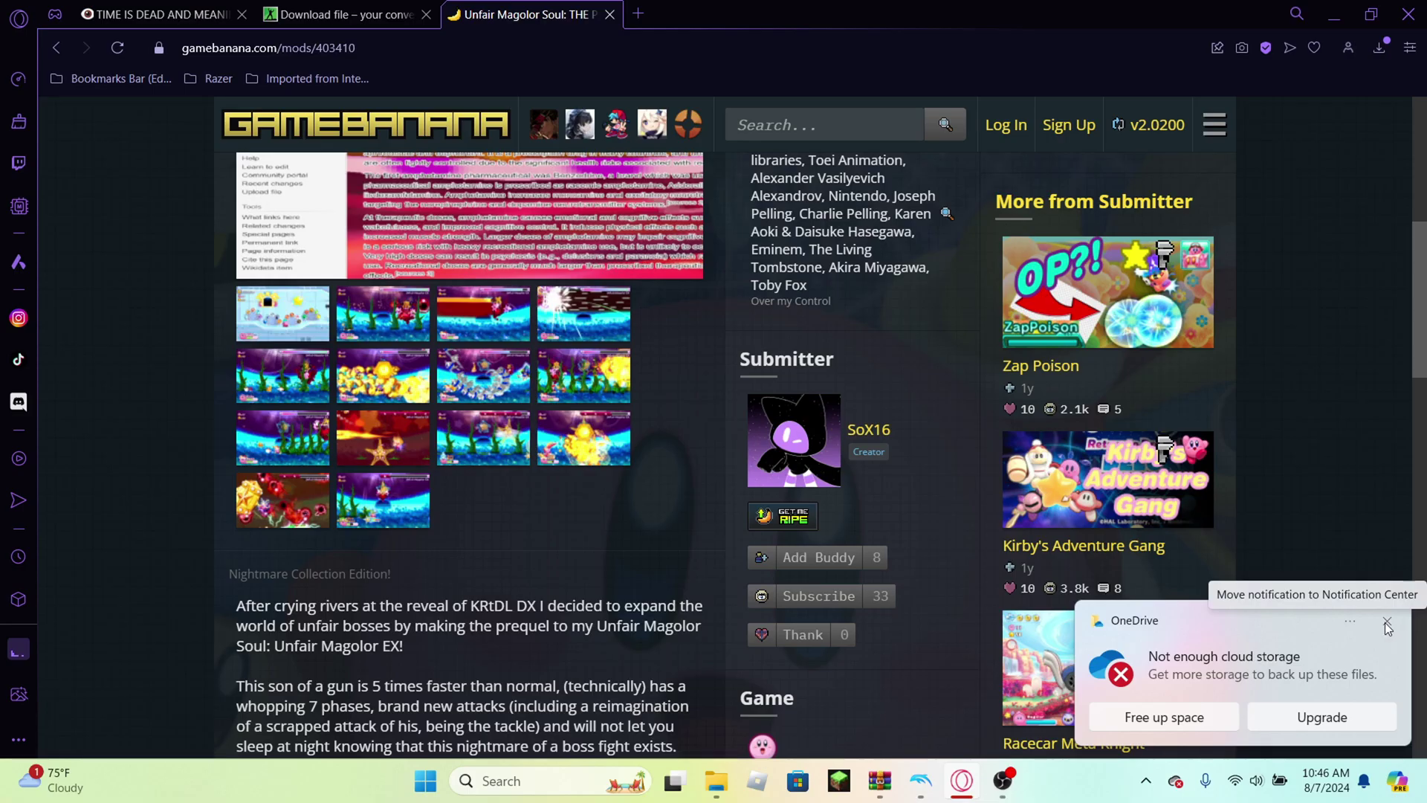
{"action": "left_click", "coordinate": [1386, 623]}
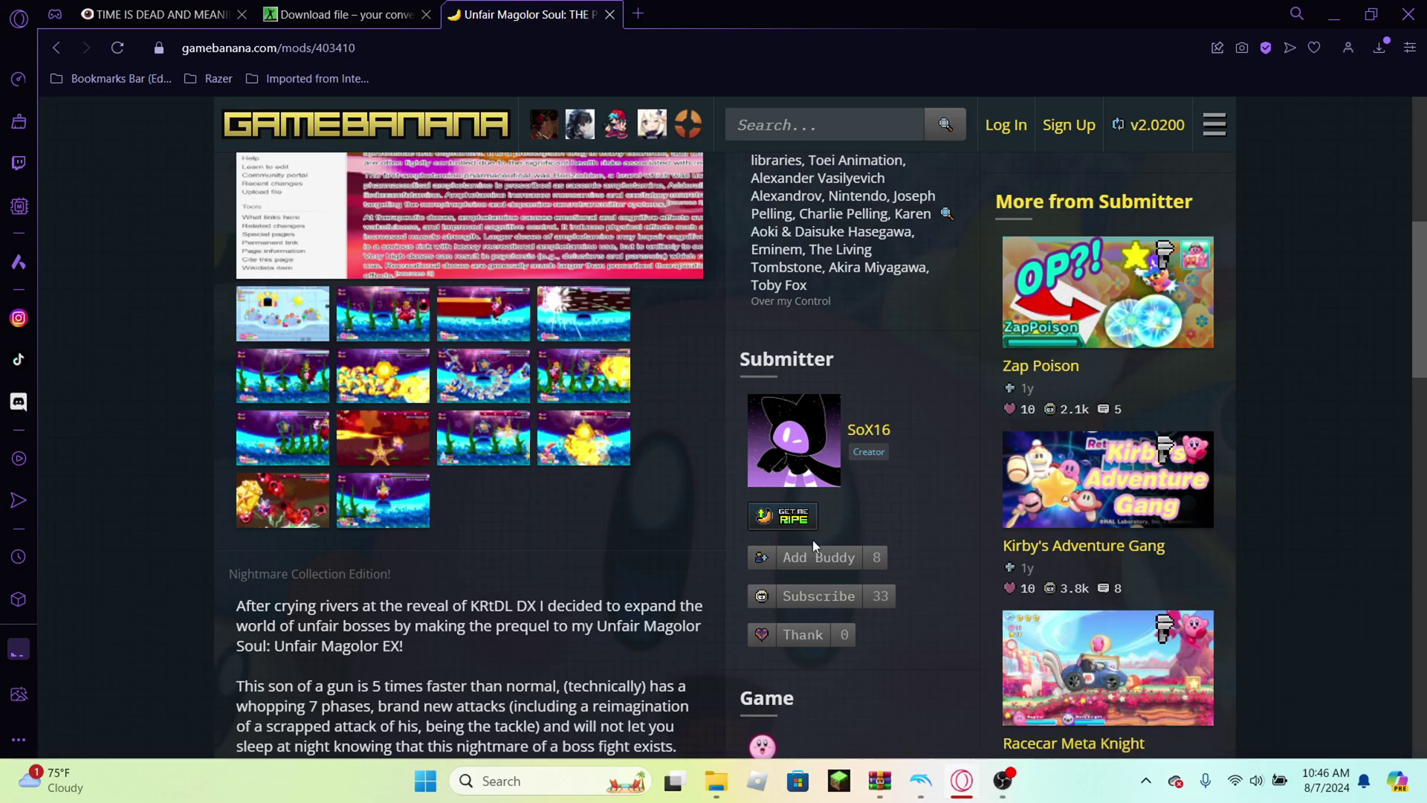
{"action": "scroll", "coordinate": [813, 540], "scroll_direction": "down", "scroll_amount": 2}
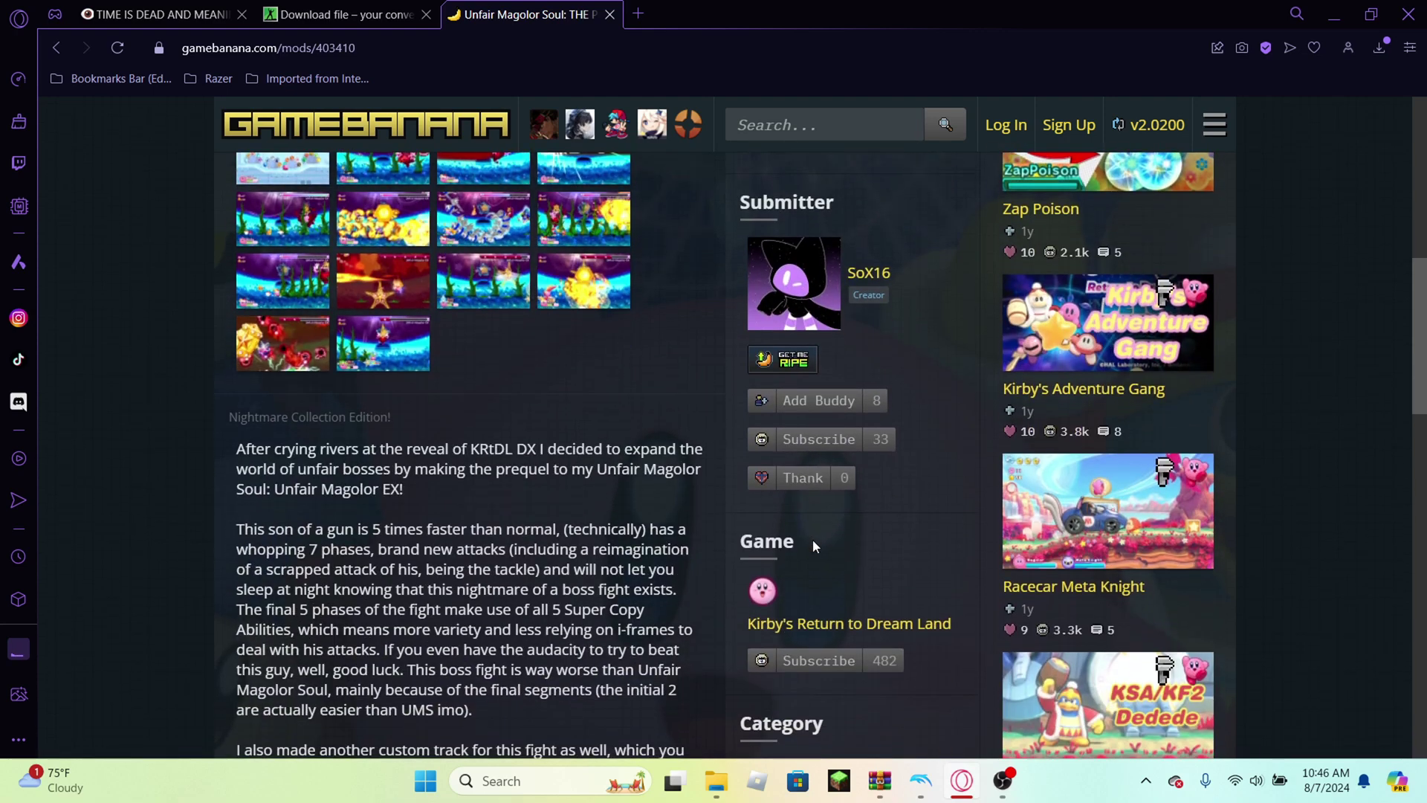
{"action": "scroll", "coordinate": [813, 546], "scroll_direction": "down", "scroll_amount": 2}
{"action": "scroll", "coordinate": [813, 538], "scroll_direction": "down", "scroll_amount": 4}
{"action": "left_click", "coordinate": [332, 705]}
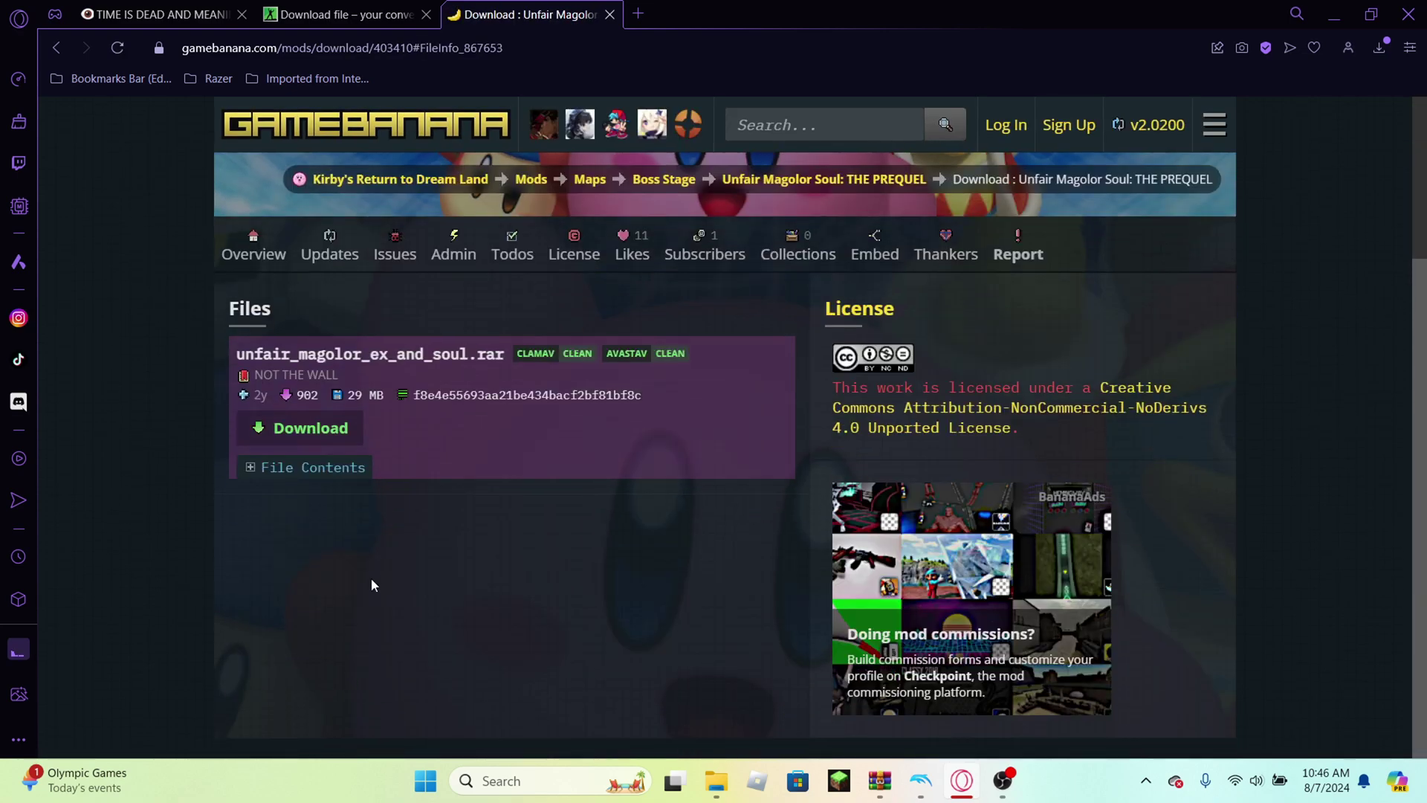
{"action": "left_click", "coordinate": [332, 425]}
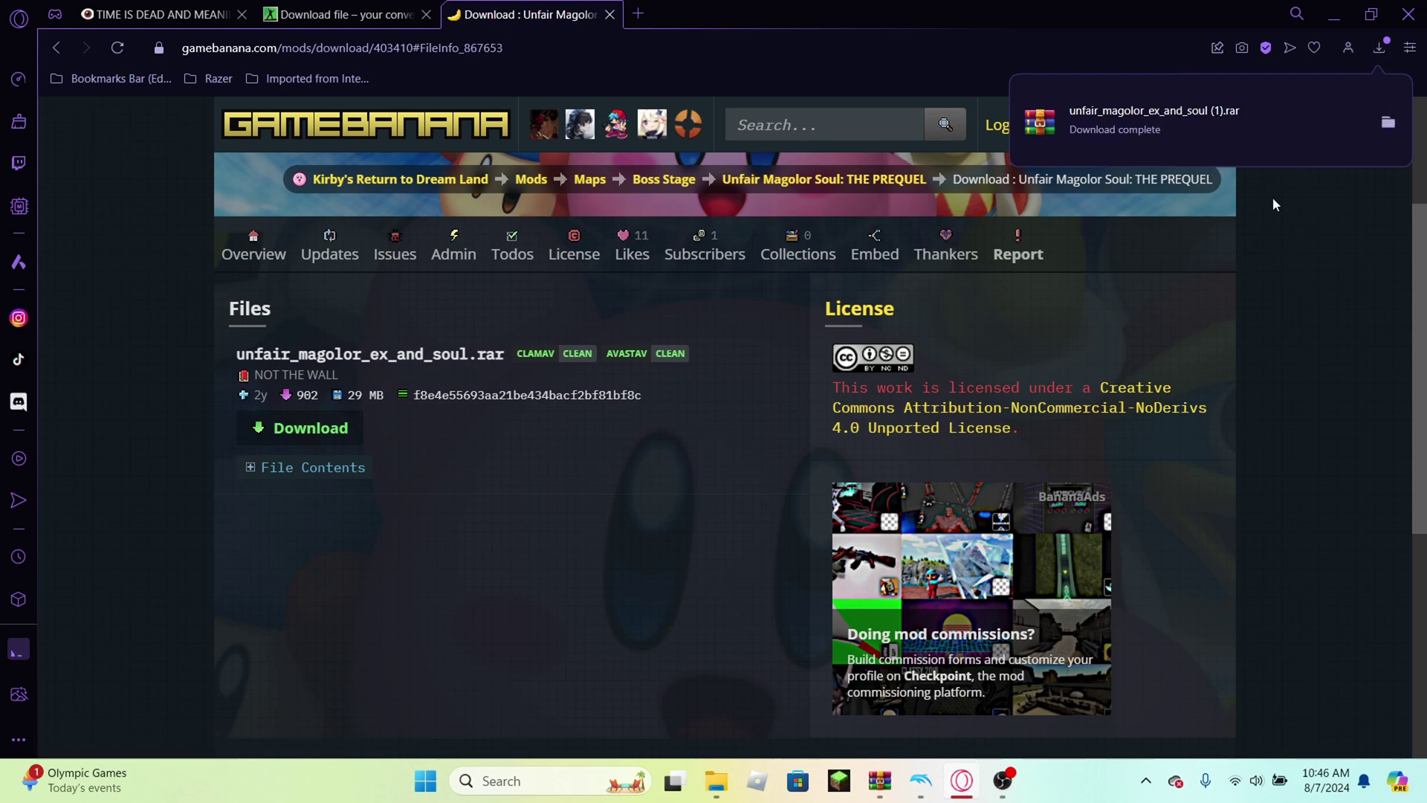
Switch to Dolphin and show the disc filesystem in the properties of the 1.17 GiB Kirby's Return to Dream Land entry
{"action": "mouse_move", "coordinate": [919, 778]}
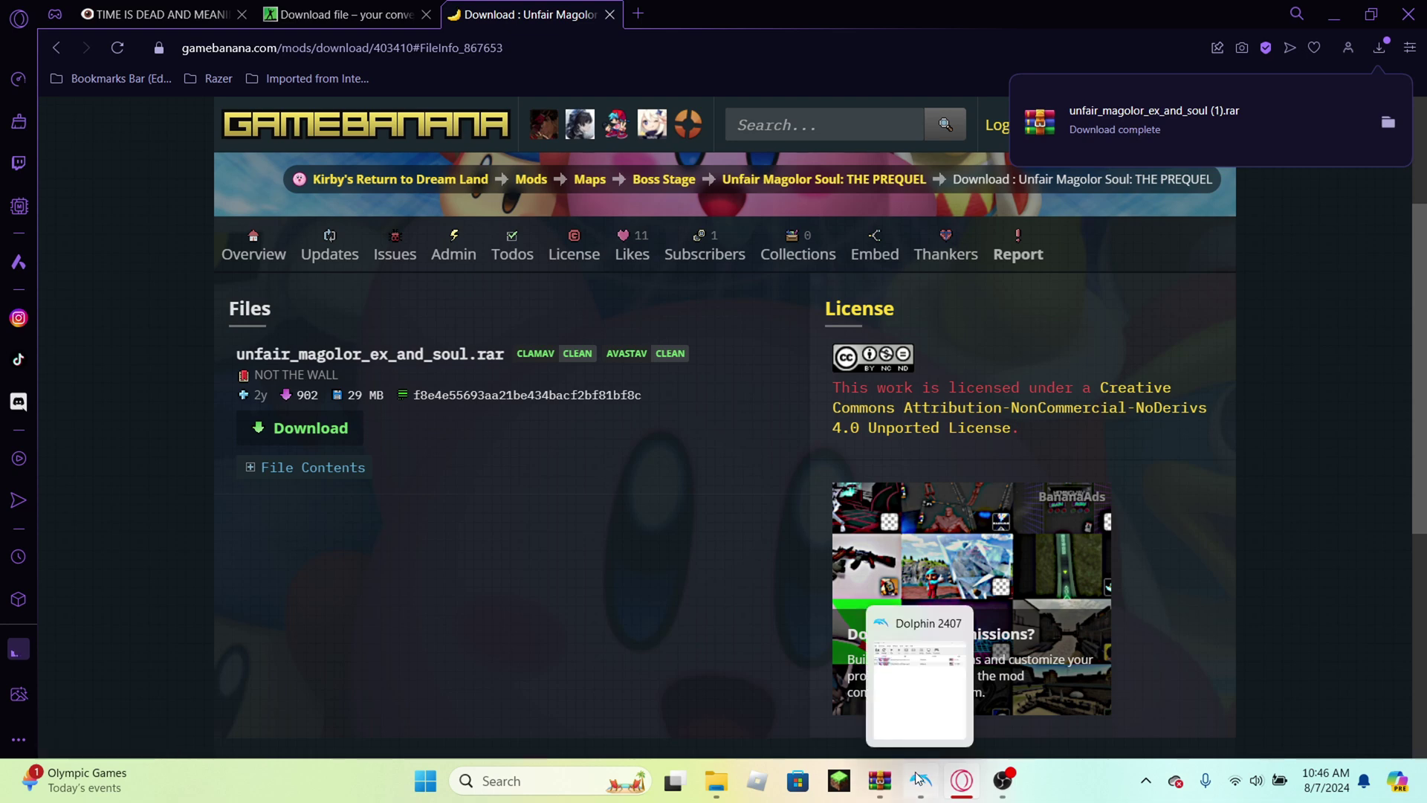
{"action": "left_click", "coordinate": [919, 778]}
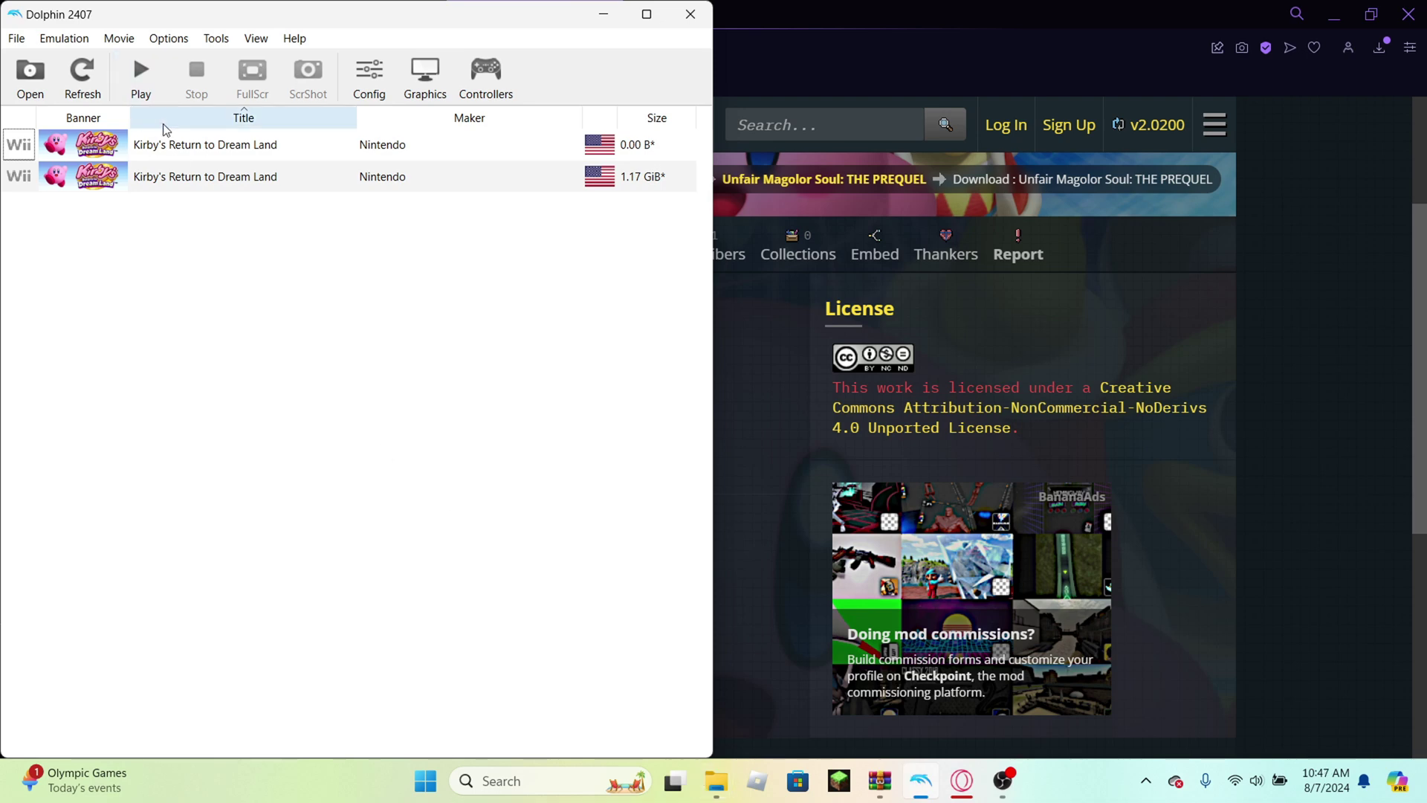
{"action": "left_click", "coordinate": [216, 190]}
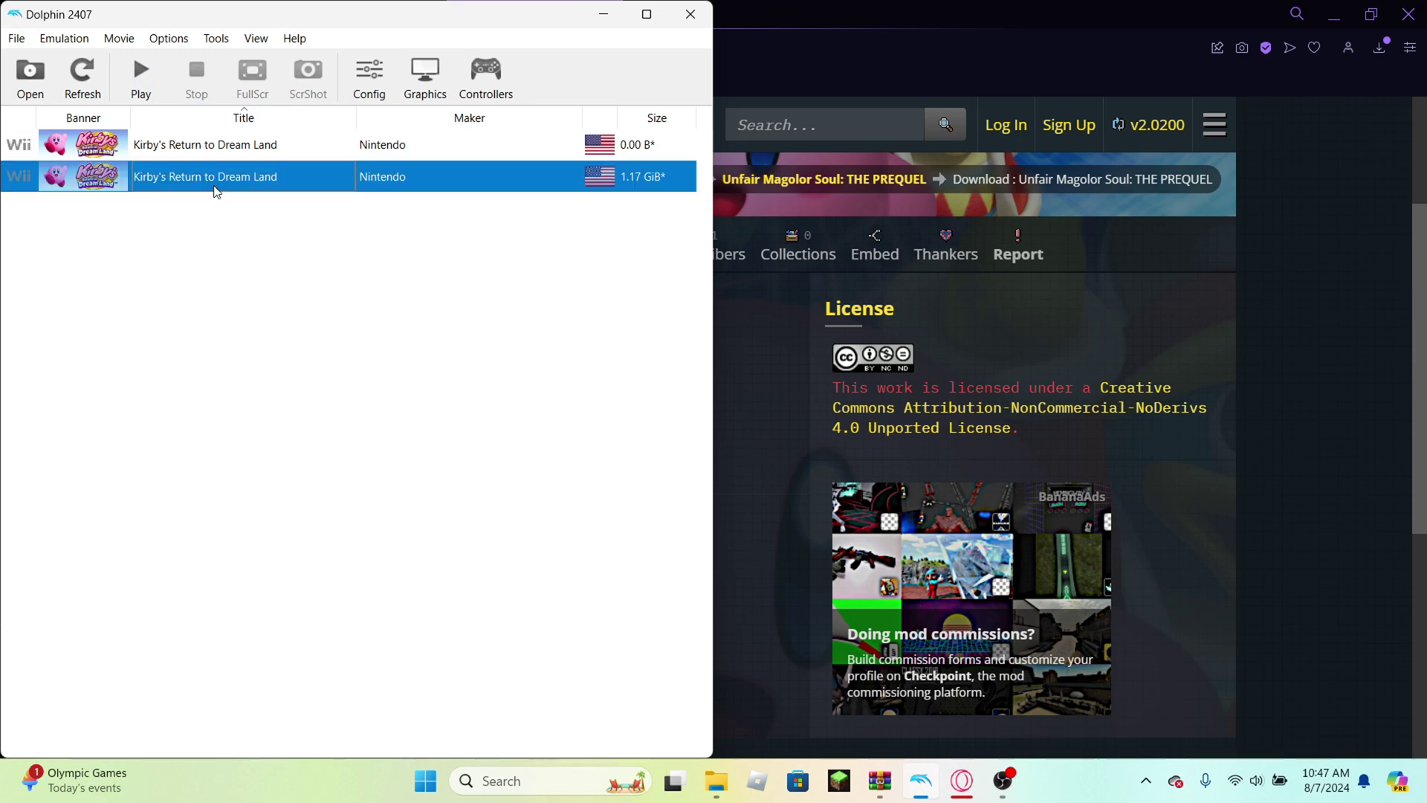
{"action": "right_click", "coordinate": [214, 187]}
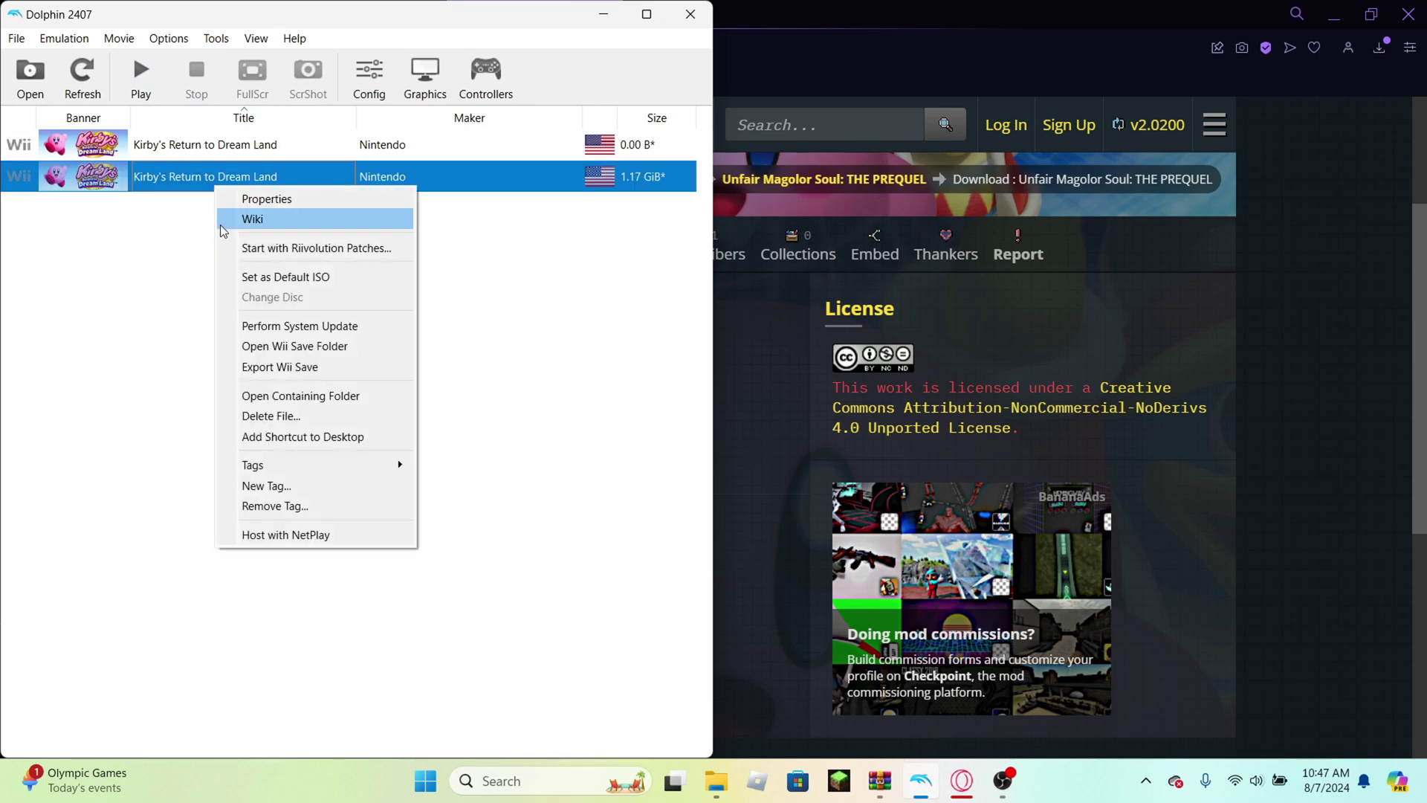
{"action": "left_click", "coordinate": [252, 199]}
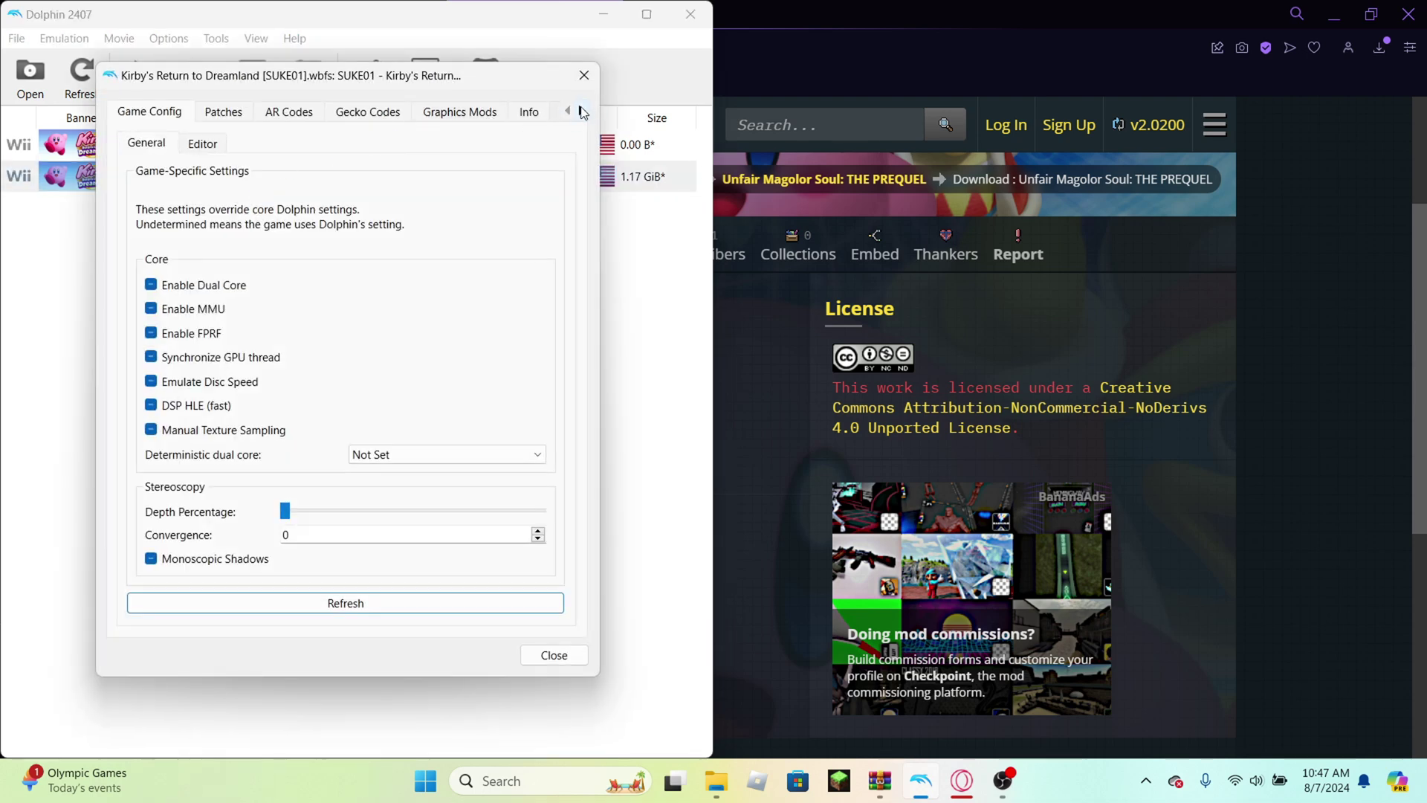
{"action": "left_click", "coordinate": [581, 111]}
{"action": "left_click", "coordinate": [581, 111]}
{"action": "left_click", "coordinate": [524, 115]}
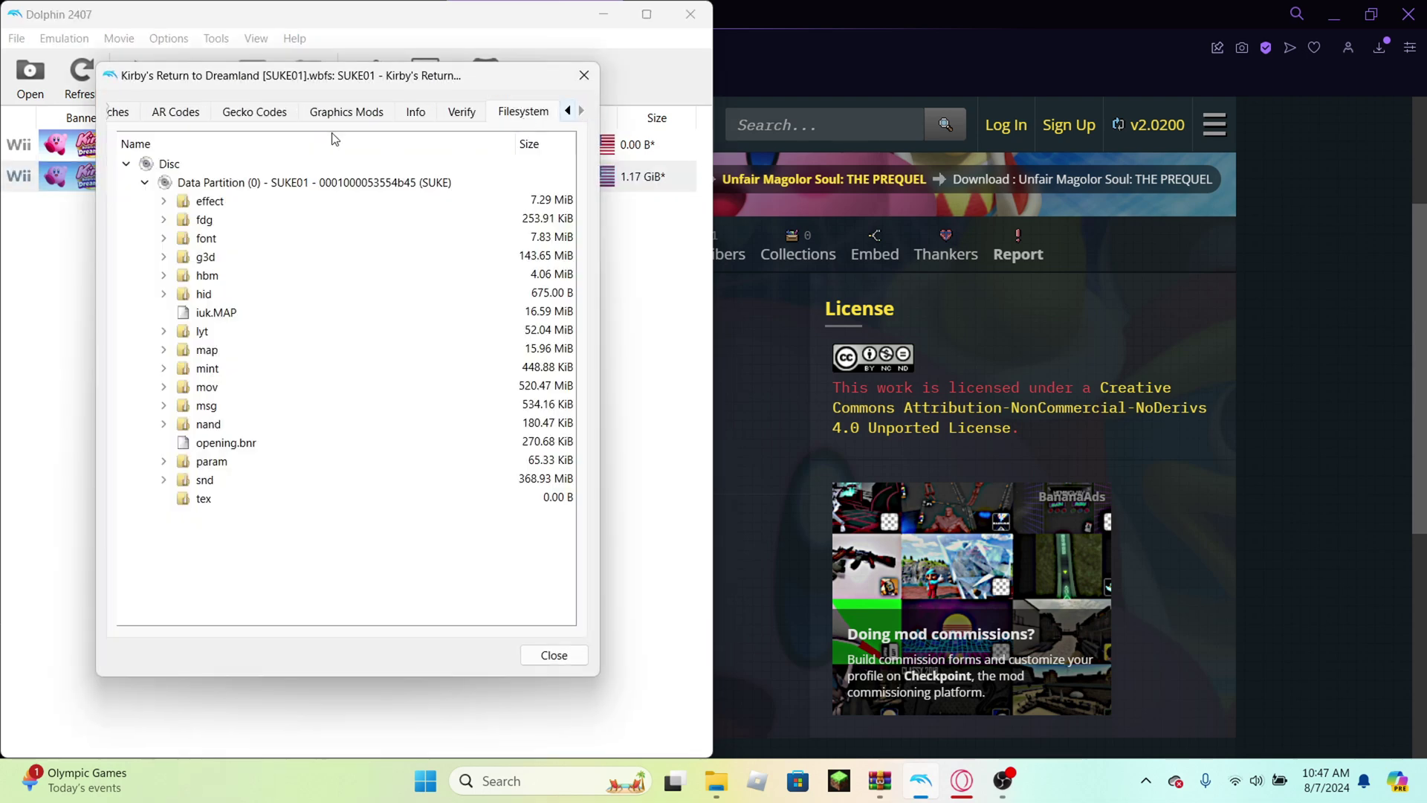
Start extracting the entire disc, browse to New folder on the Desktop, cancel the extraction, and close the game properties
{"action": "left_click", "coordinate": [278, 162]}
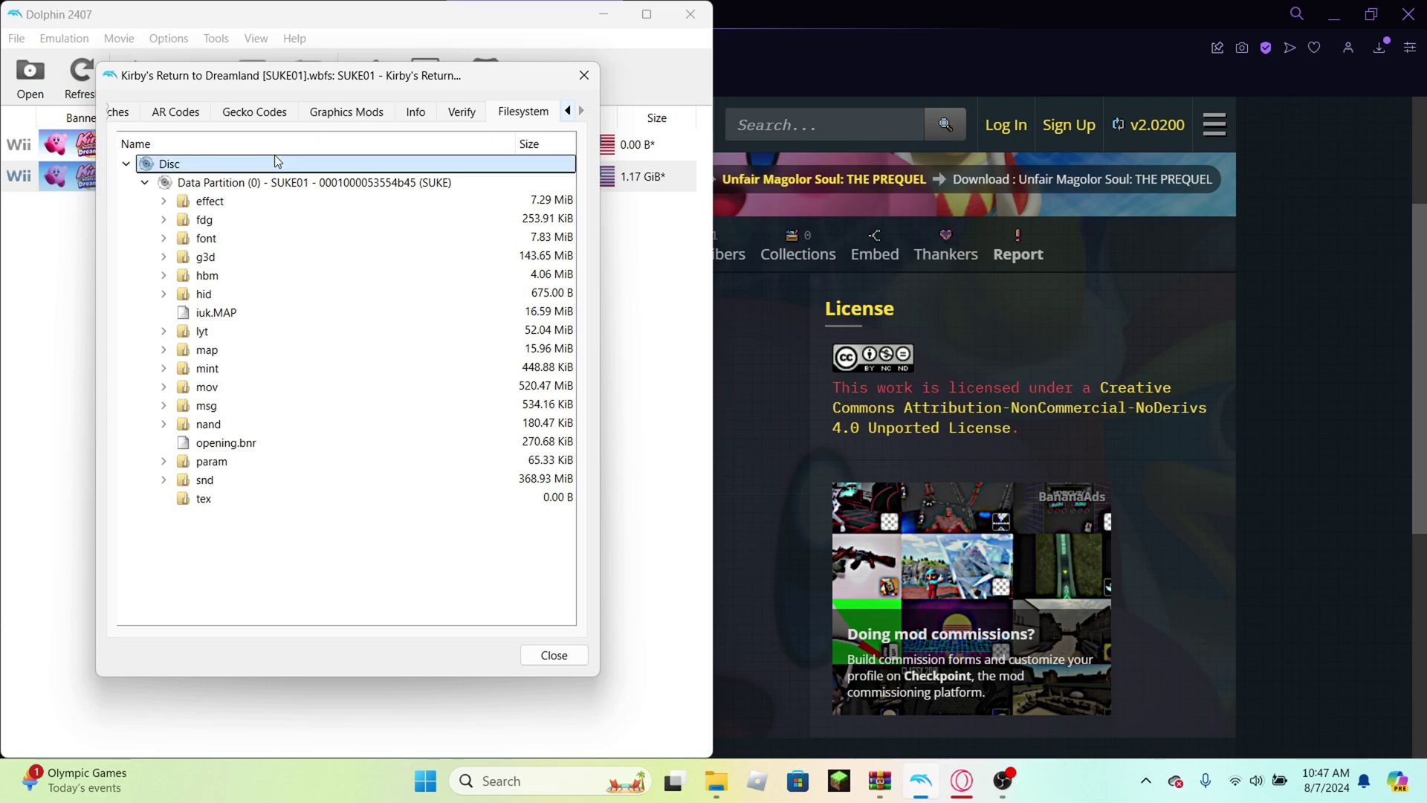
{"action": "right_click", "coordinate": [277, 161]}
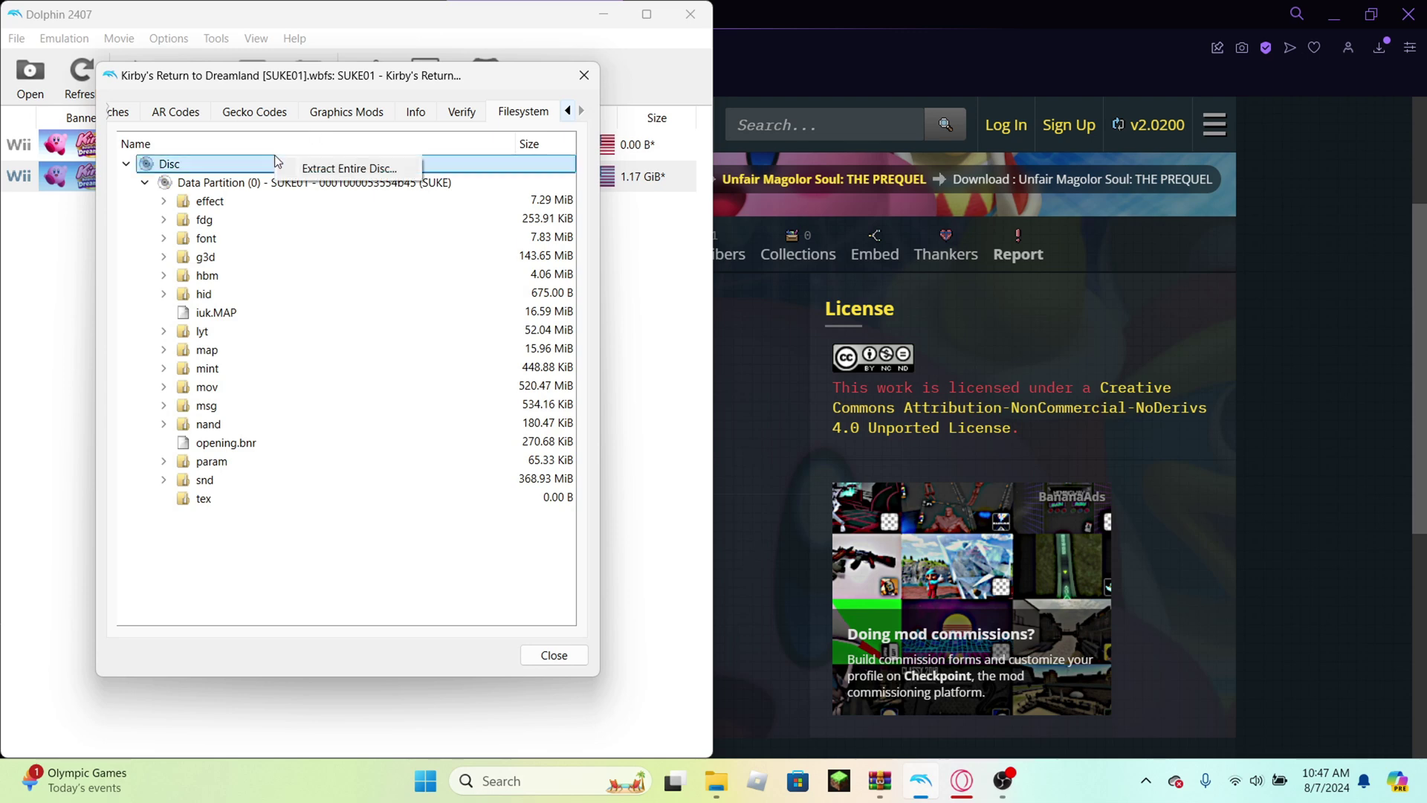
{"action": "left_click", "coordinate": [327, 171]}
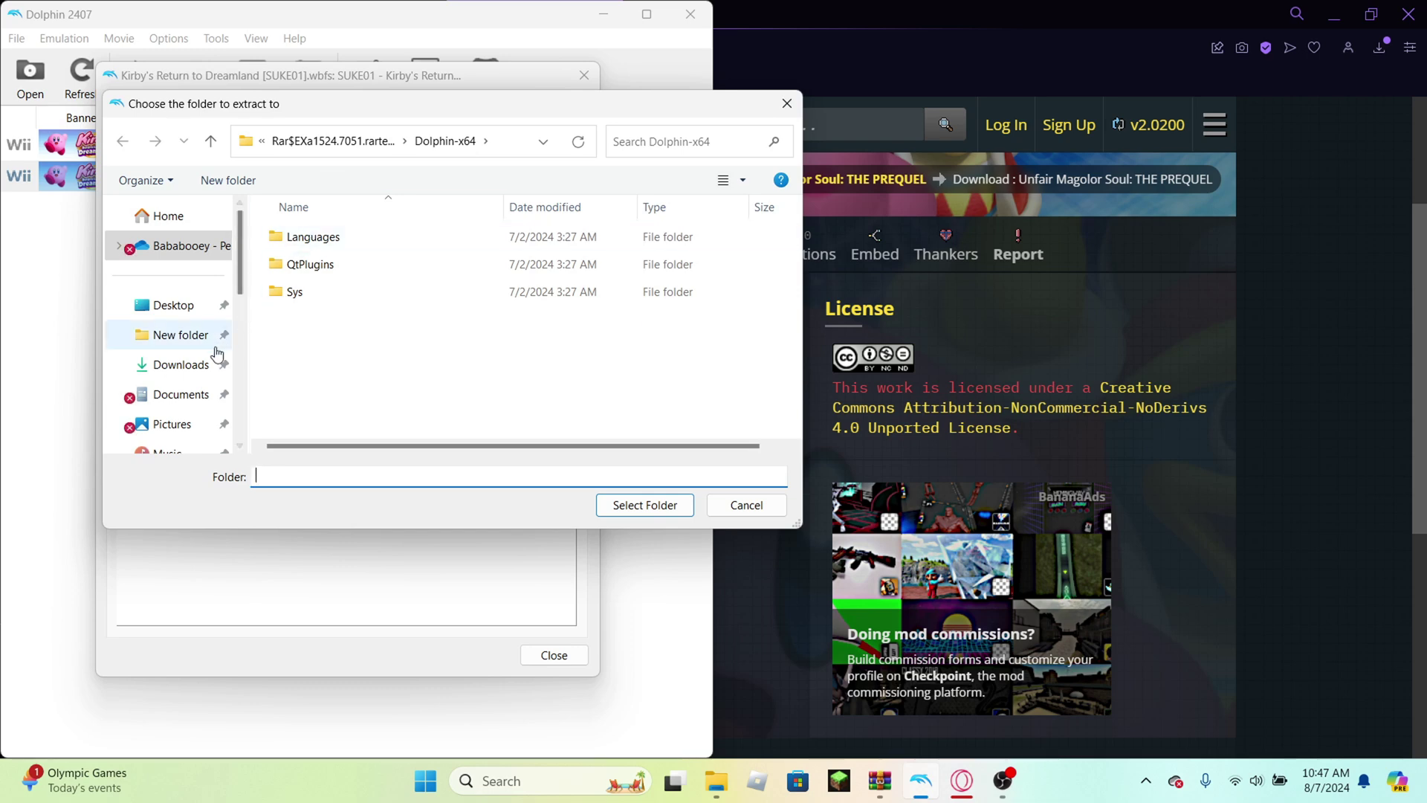
{"action": "scroll", "coordinate": [217, 353], "scroll_direction": "down", "scroll_amount": 5}
{"action": "scroll", "coordinate": [217, 353], "scroll_direction": "up", "scroll_amount": 4}
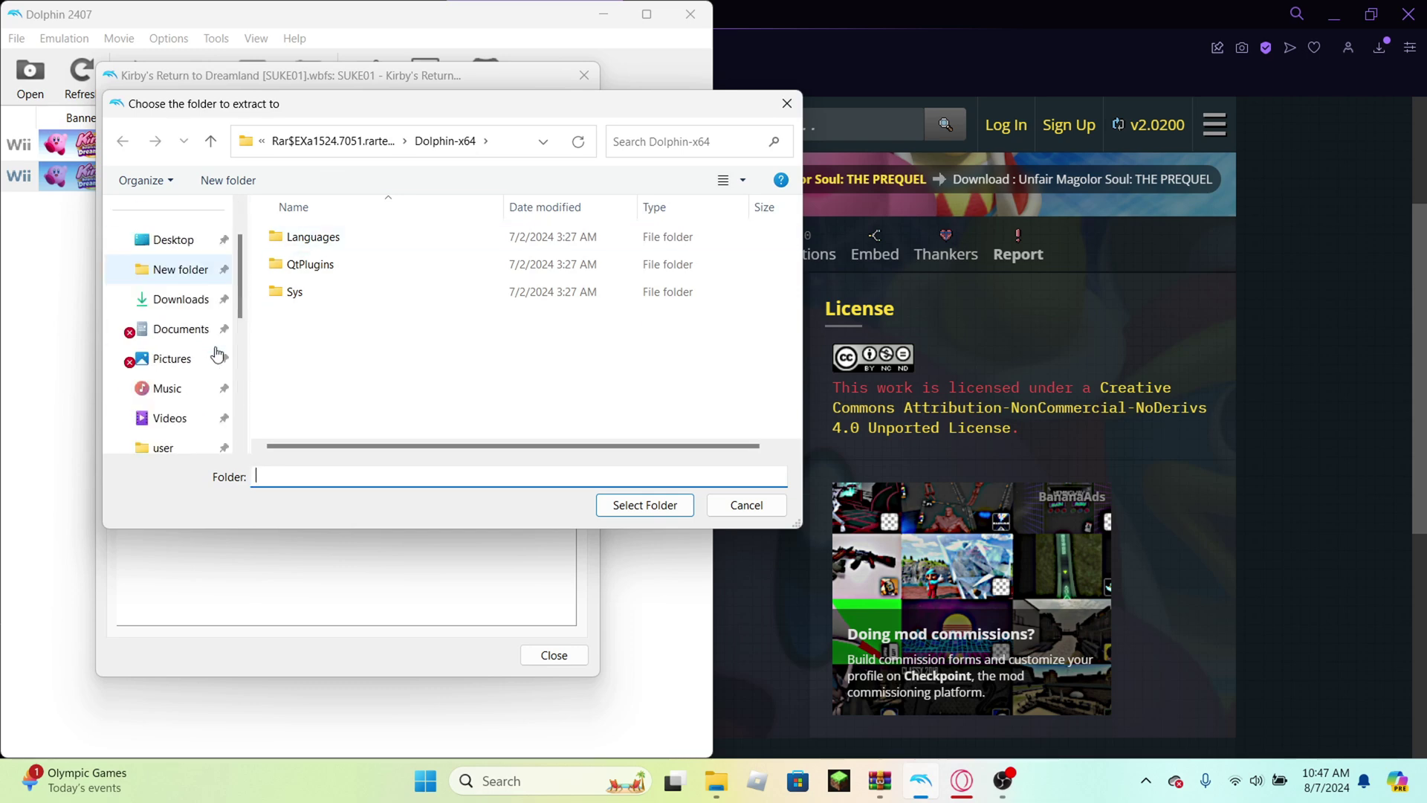
{"action": "scroll", "coordinate": [217, 353], "scroll_direction": "down", "scroll_amount": 1}
{"action": "scroll", "coordinate": [181, 360], "scroll_direction": "down", "scroll_amount": 3}
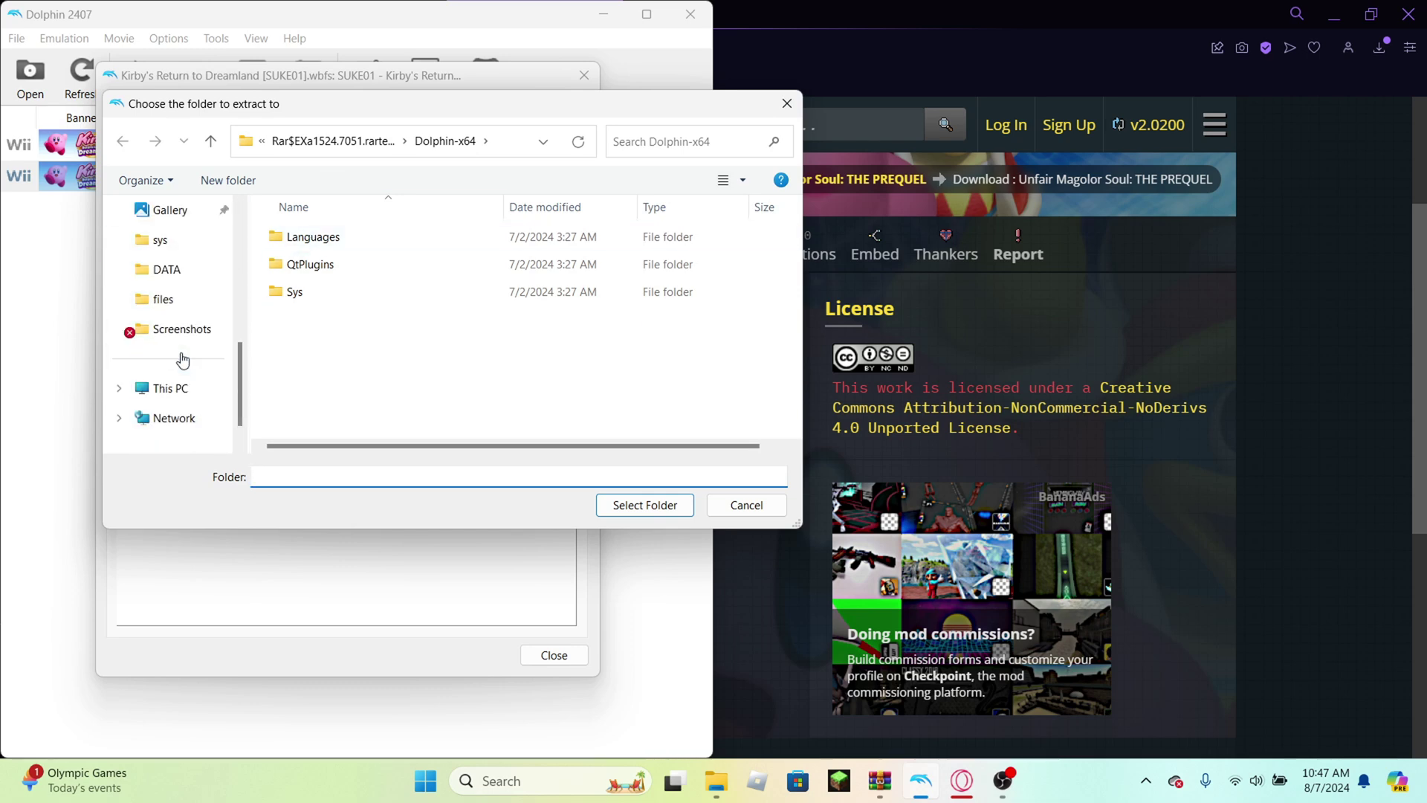
{"action": "scroll", "coordinate": [172, 321], "scroll_direction": "up", "scroll_amount": 3}
{"action": "left_click", "coordinate": [178, 334]}
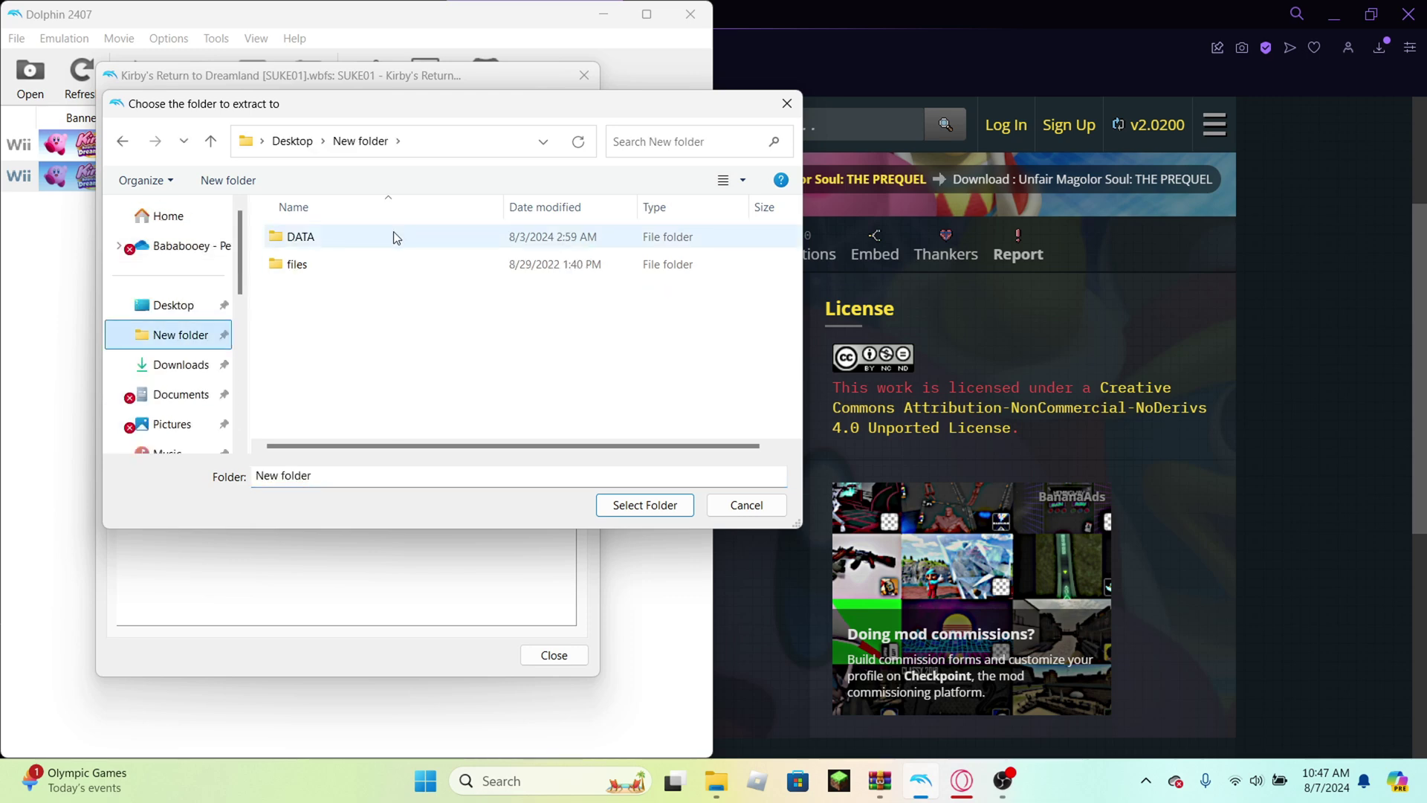
{"action": "left_click", "coordinate": [728, 513]}
{"action": "left_click", "coordinate": [548, 658]}
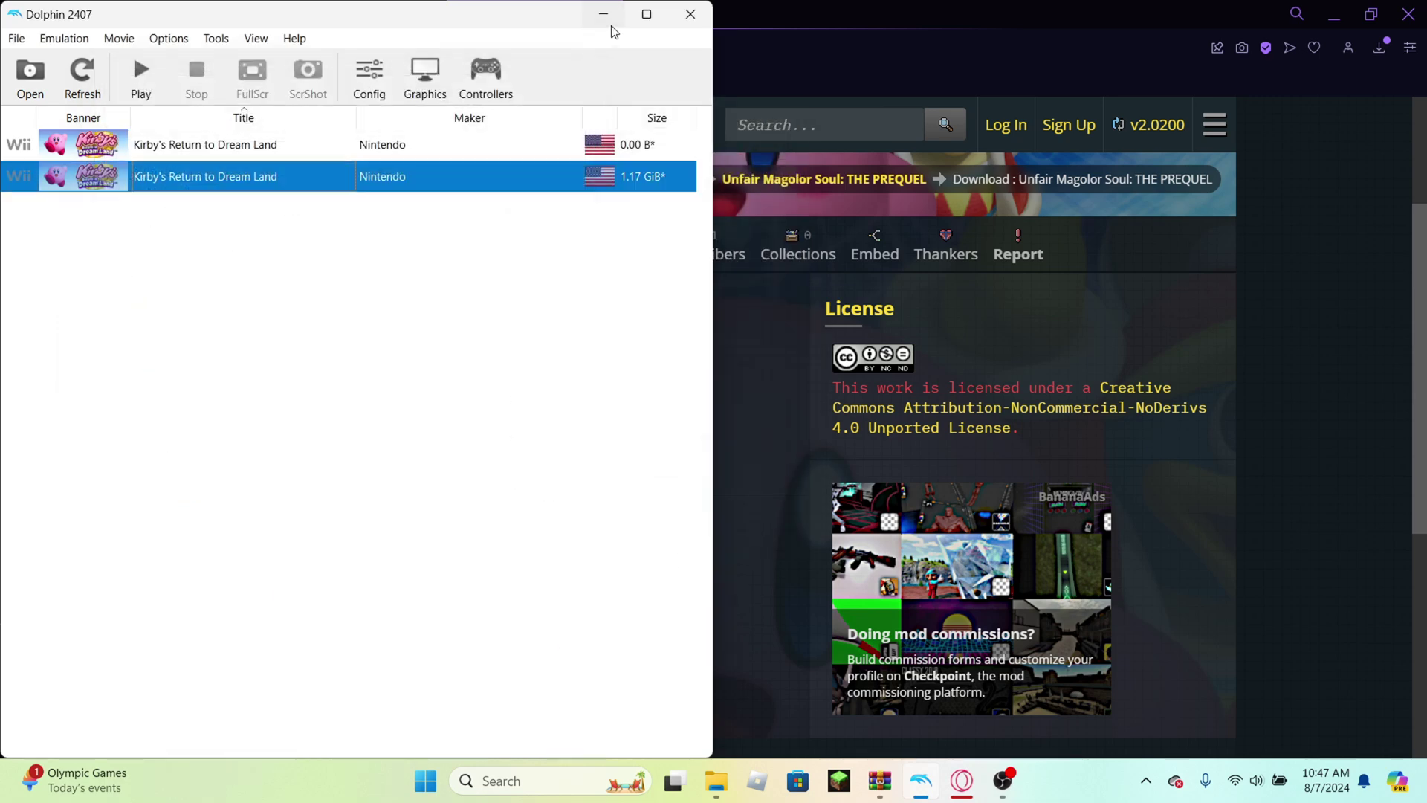
Minimize Dolphin, open New folder in File Explorer, and show the downloaded unfair_magolor_ex_and_soul (1).rar in its folder
{"action": "left_click", "coordinate": [608, 21]}
{"action": "mouse_move", "coordinate": [716, 780]}
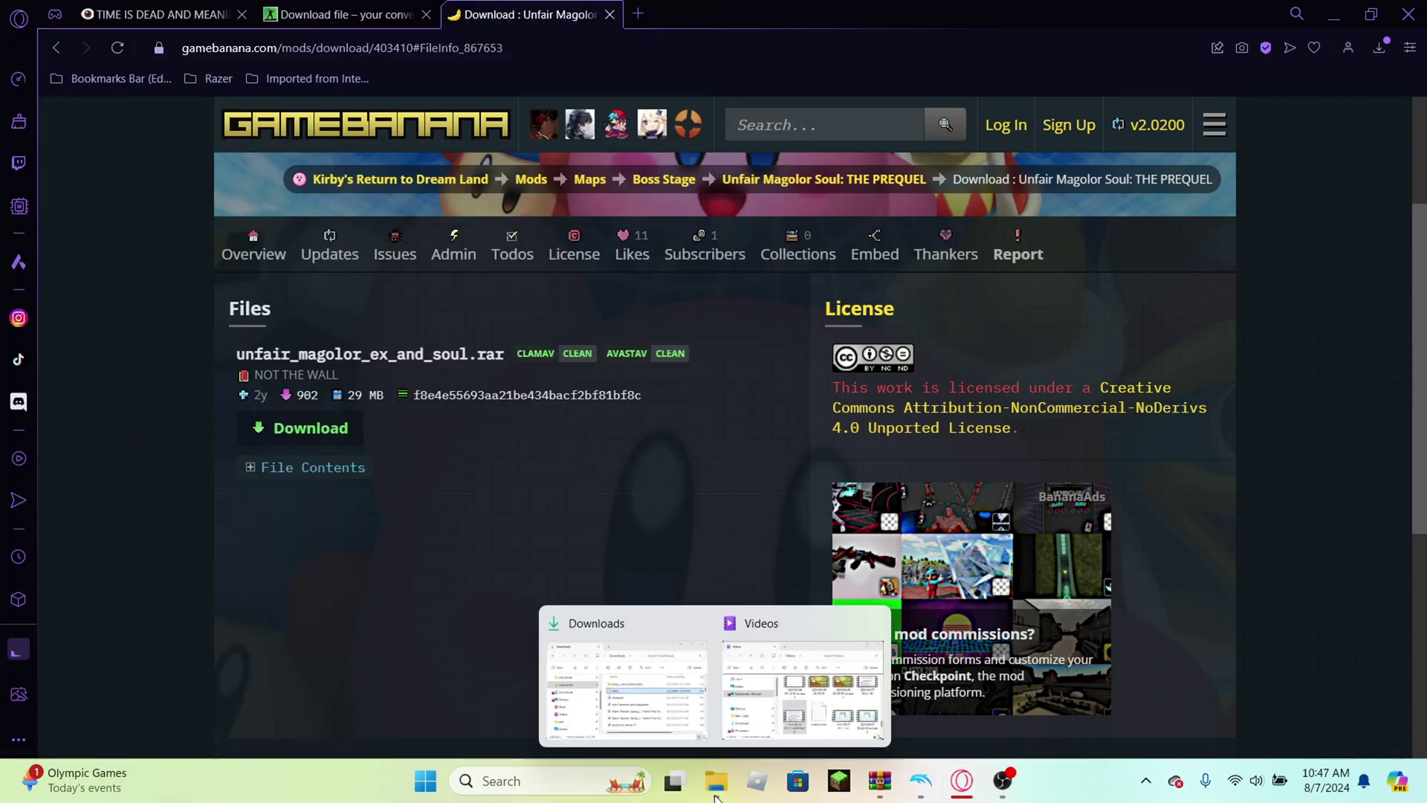
{"action": "left_click", "coordinate": [700, 703]}
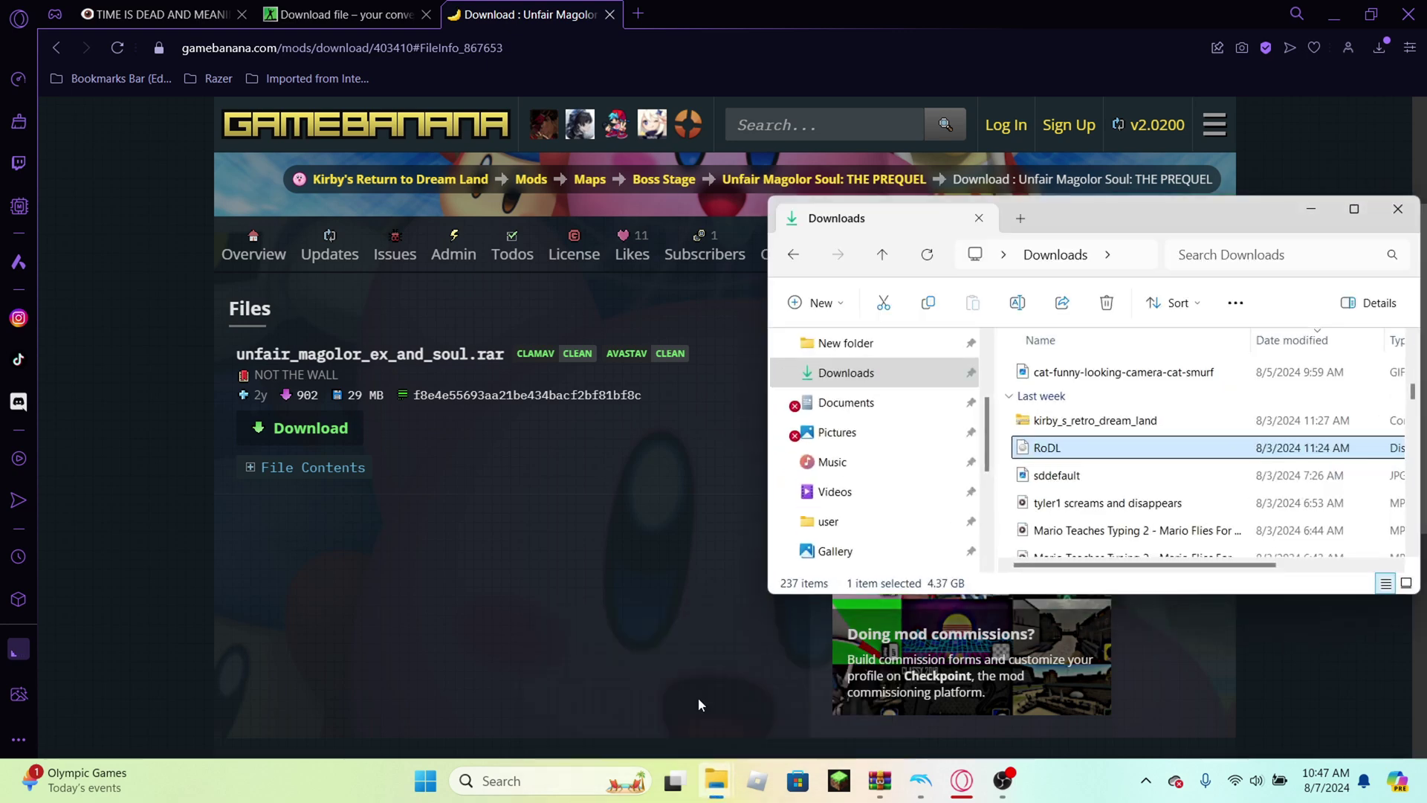
{"action": "scroll", "coordinate": [853, 405], "scroll_direction": "up", "scroll_amount": 1}
{"action": "left_click", "coordinate": [848, 404]}
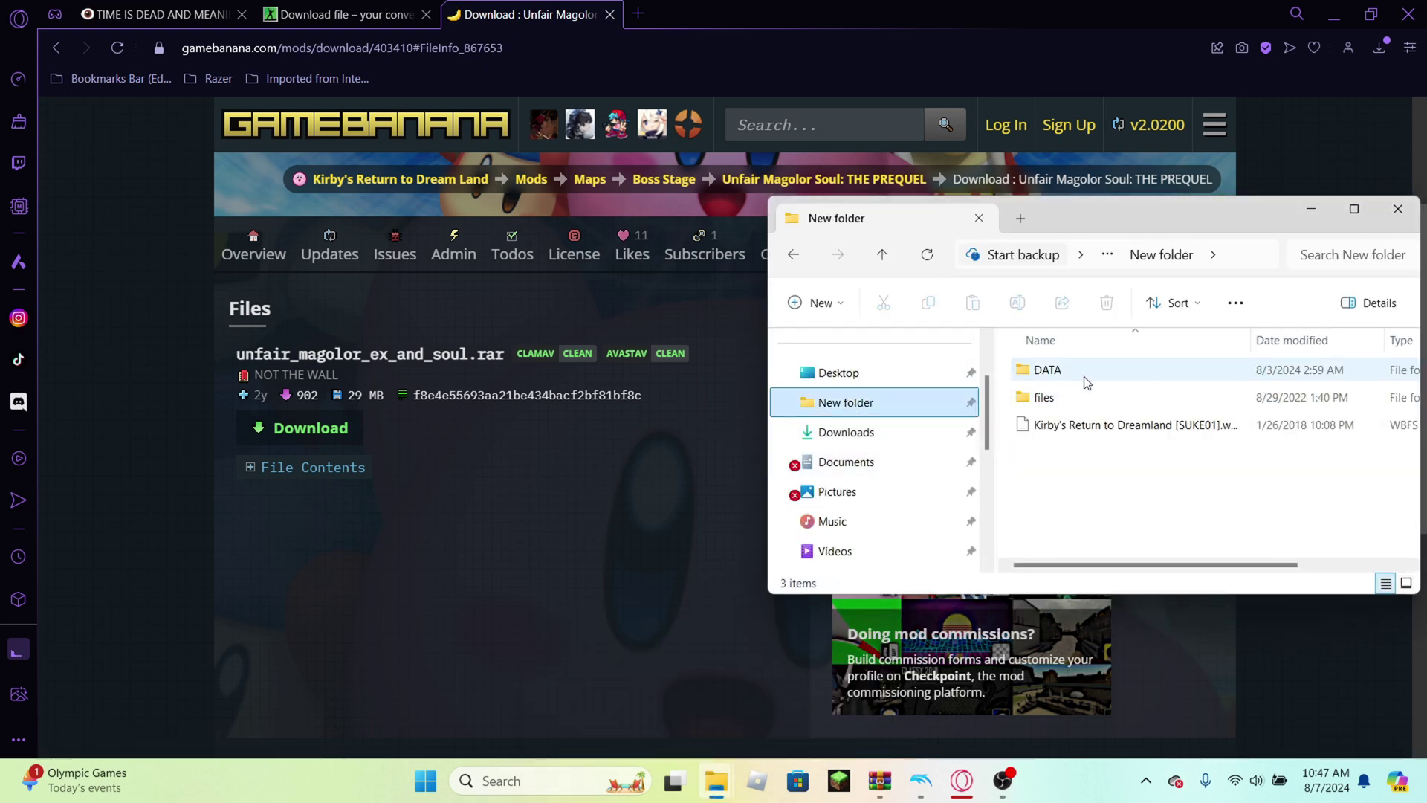
{"action": "left_click_drag", "start_coordinate": [1173, 224], "coordinate": [406, 215]}
{"action": "left_click", "coordinate": [1382, 54]}
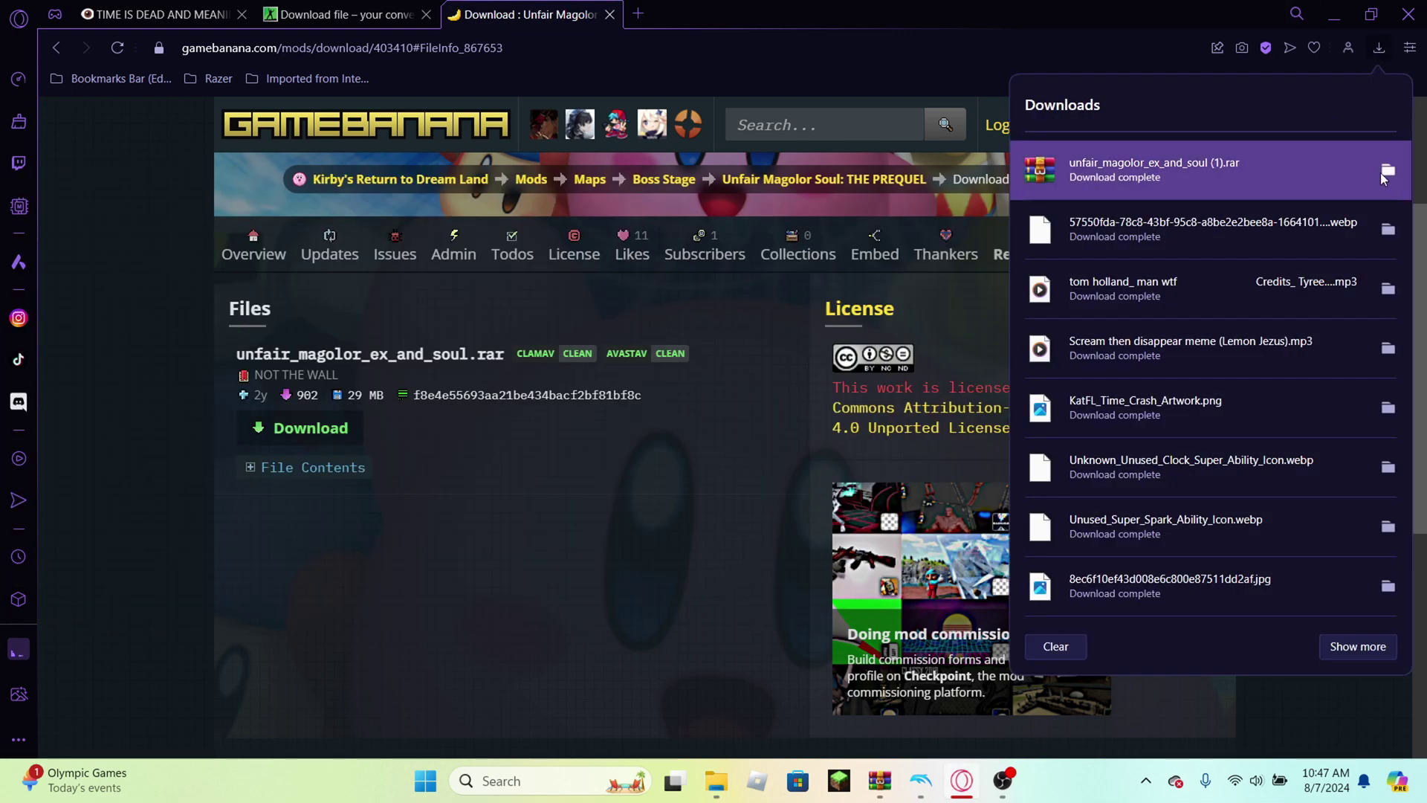
{"action": "left_click", "coordinate": [1381, 172]}
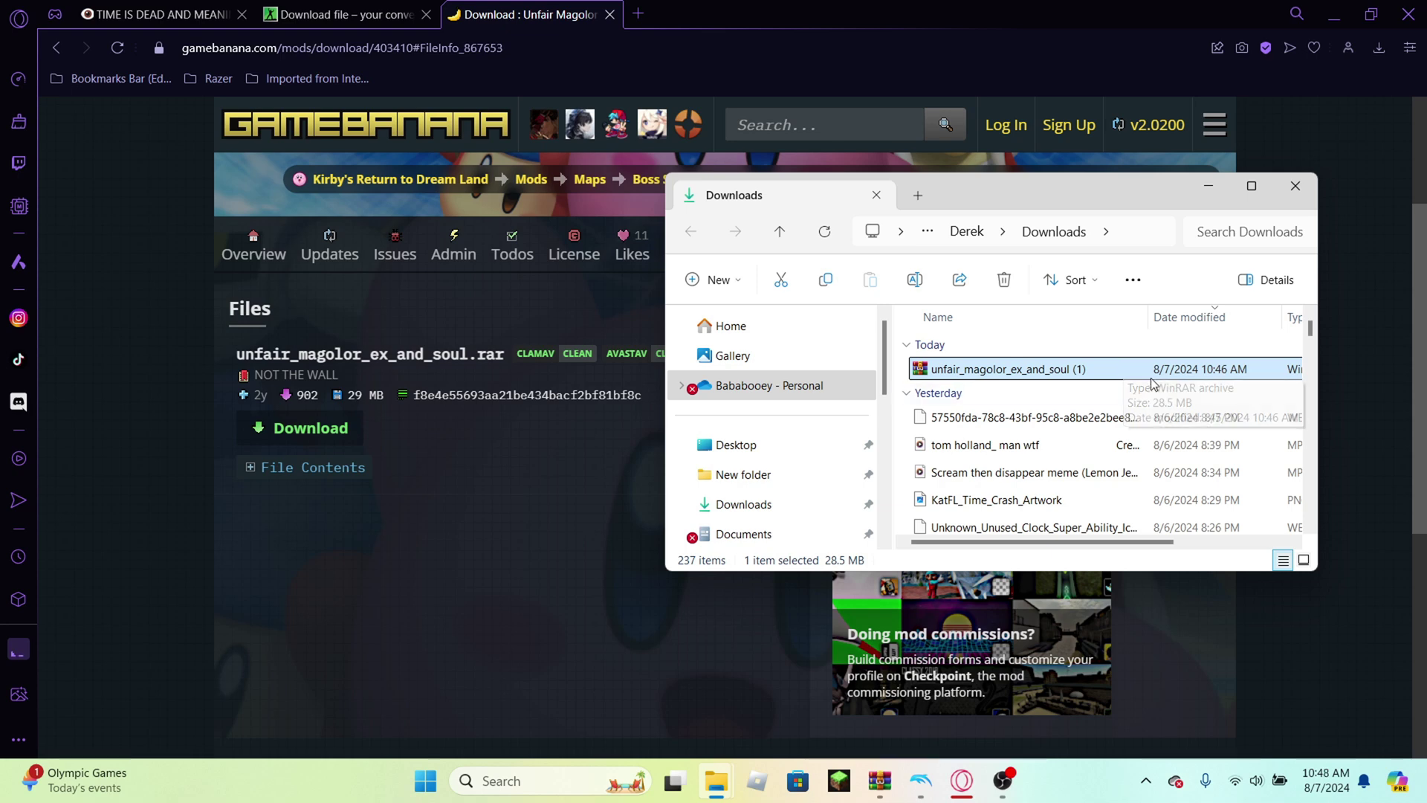
Search the web for winrar in a new browser tab and enlarge the results page
{"action": "left_click", "coordinate": [637, 13]}
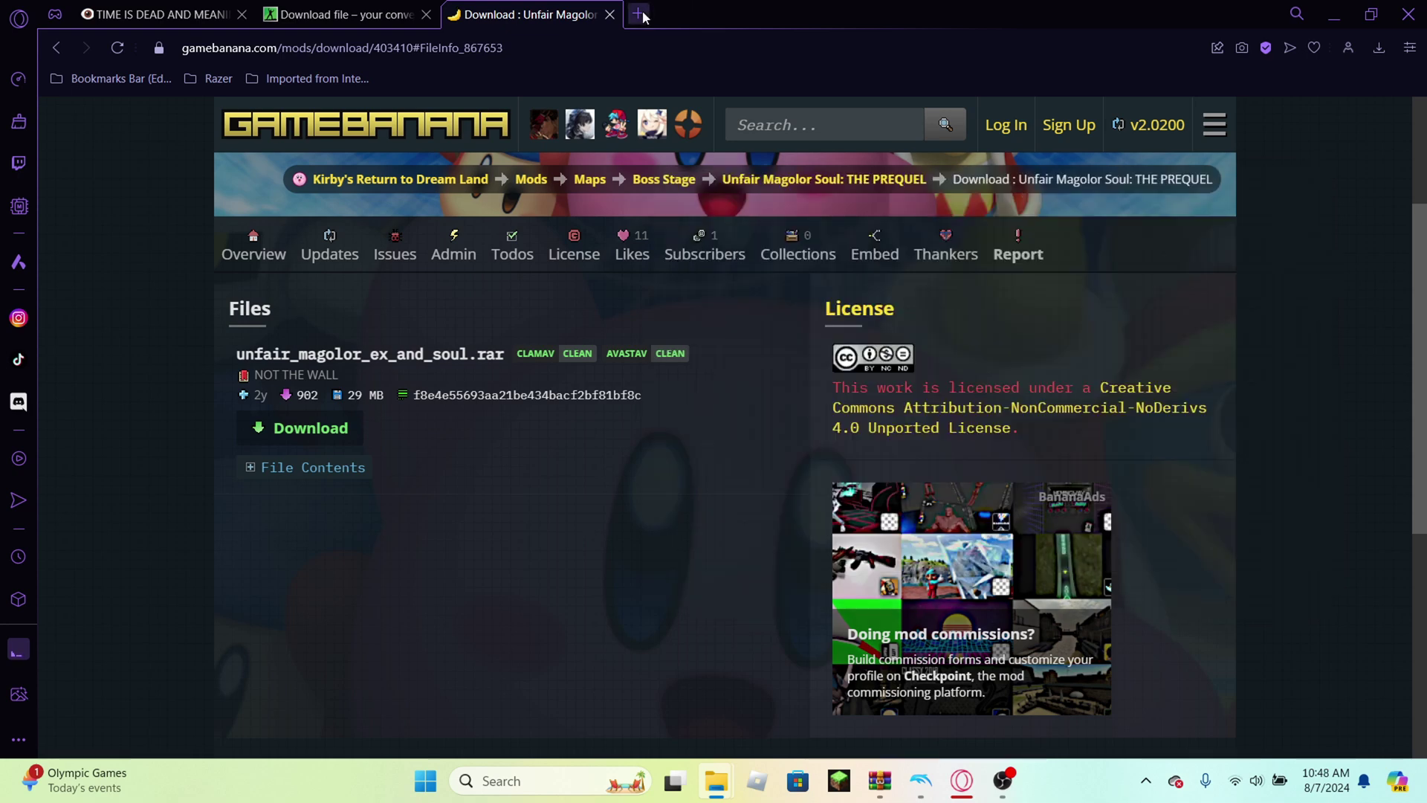
{"action": "type", "text": "winar"}
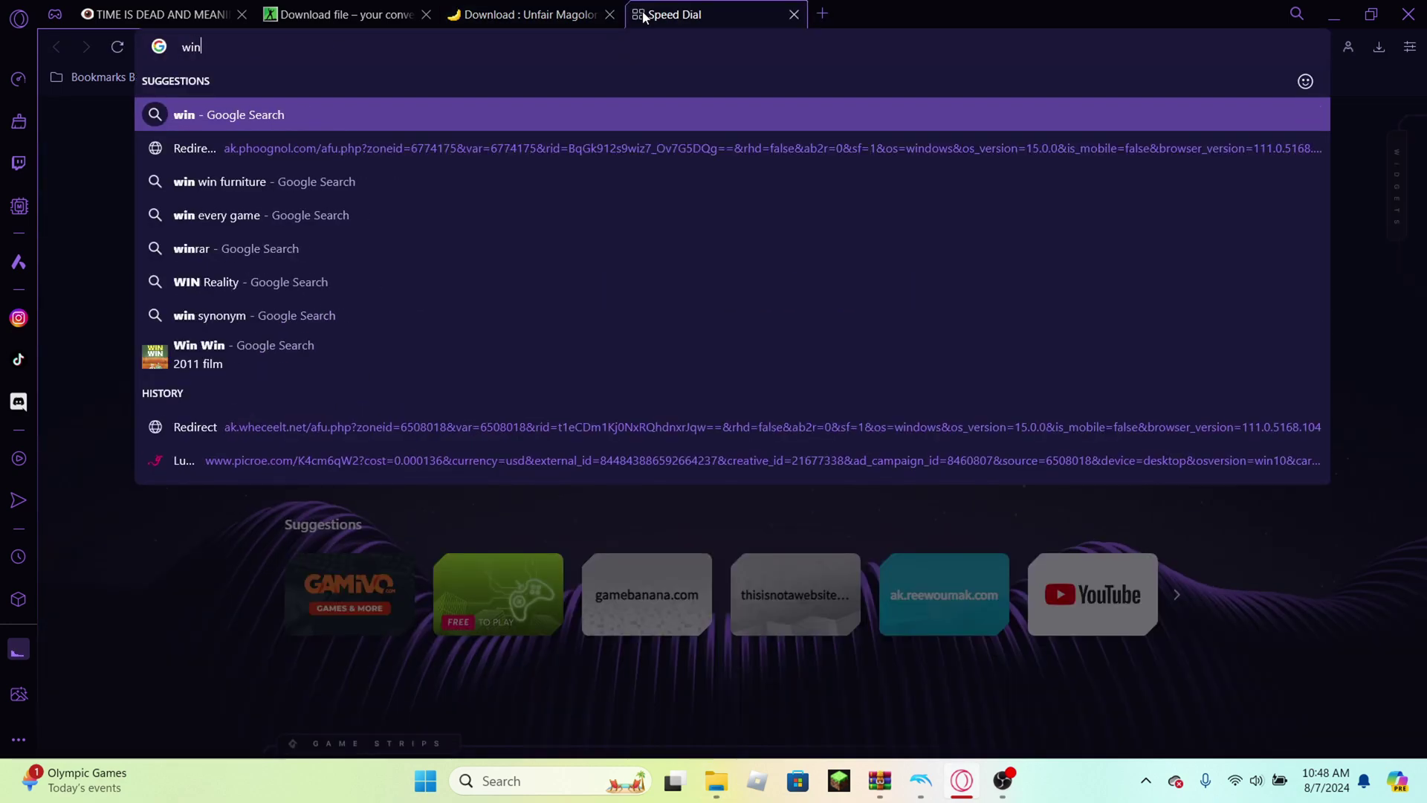
{"action": "key", "text": "BackSpace"}
{"action": "key", "text": "BackSpace"}
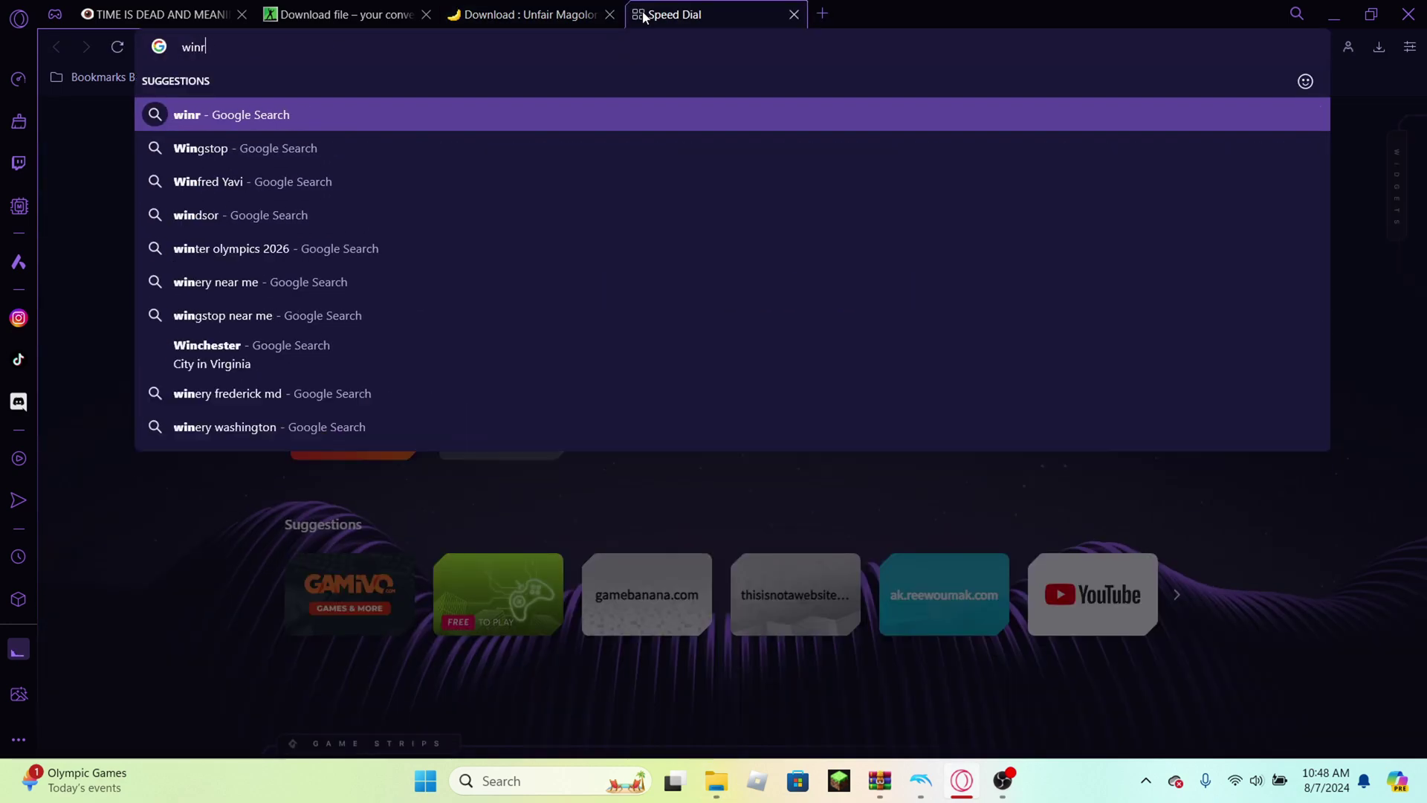
{"action": "type", "text": "rar"}
{"action": "key", "text": "Return"}
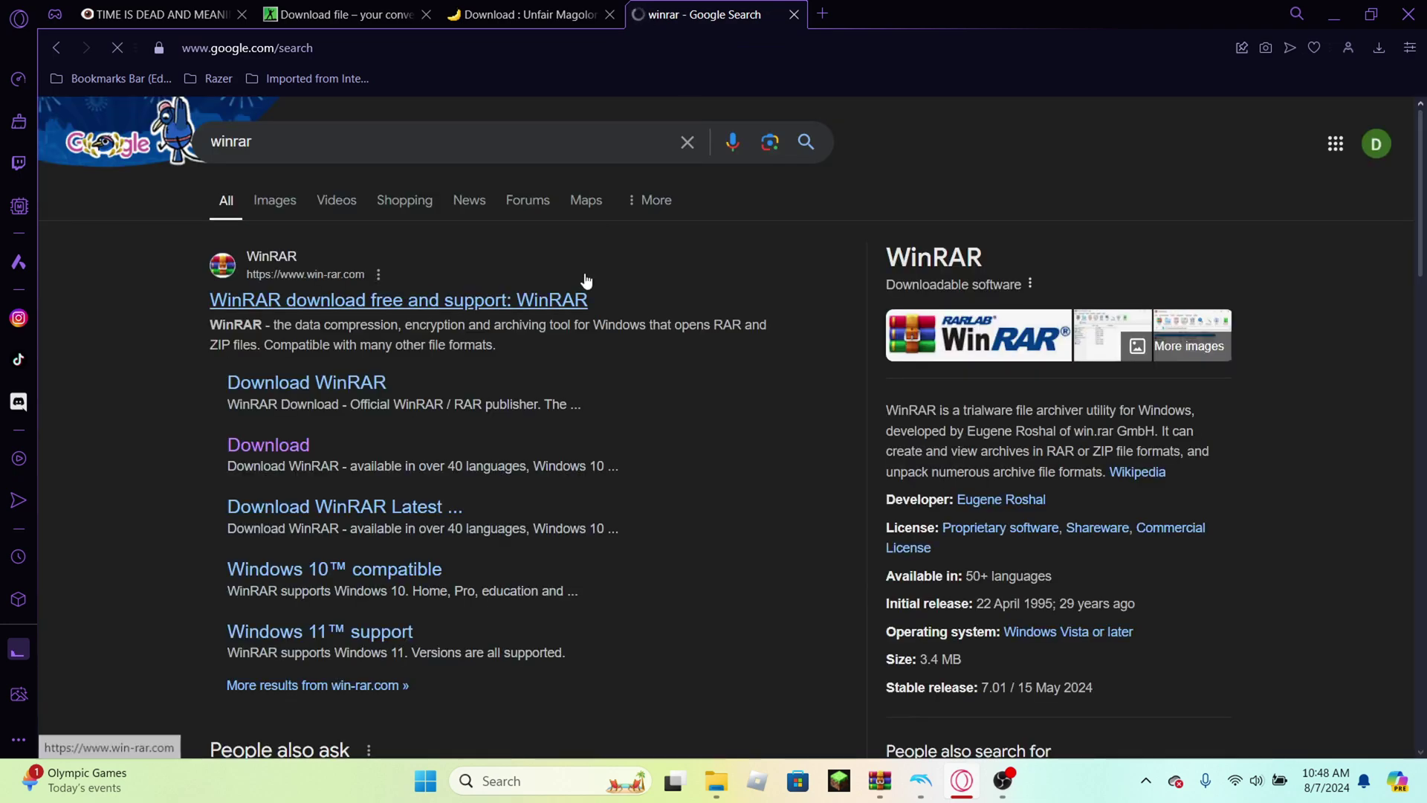
{"action": "scroll", "coordinate": [426, 328], "scroll_direction": "up", "scroll_amount": 3, "text": "ctrl"}
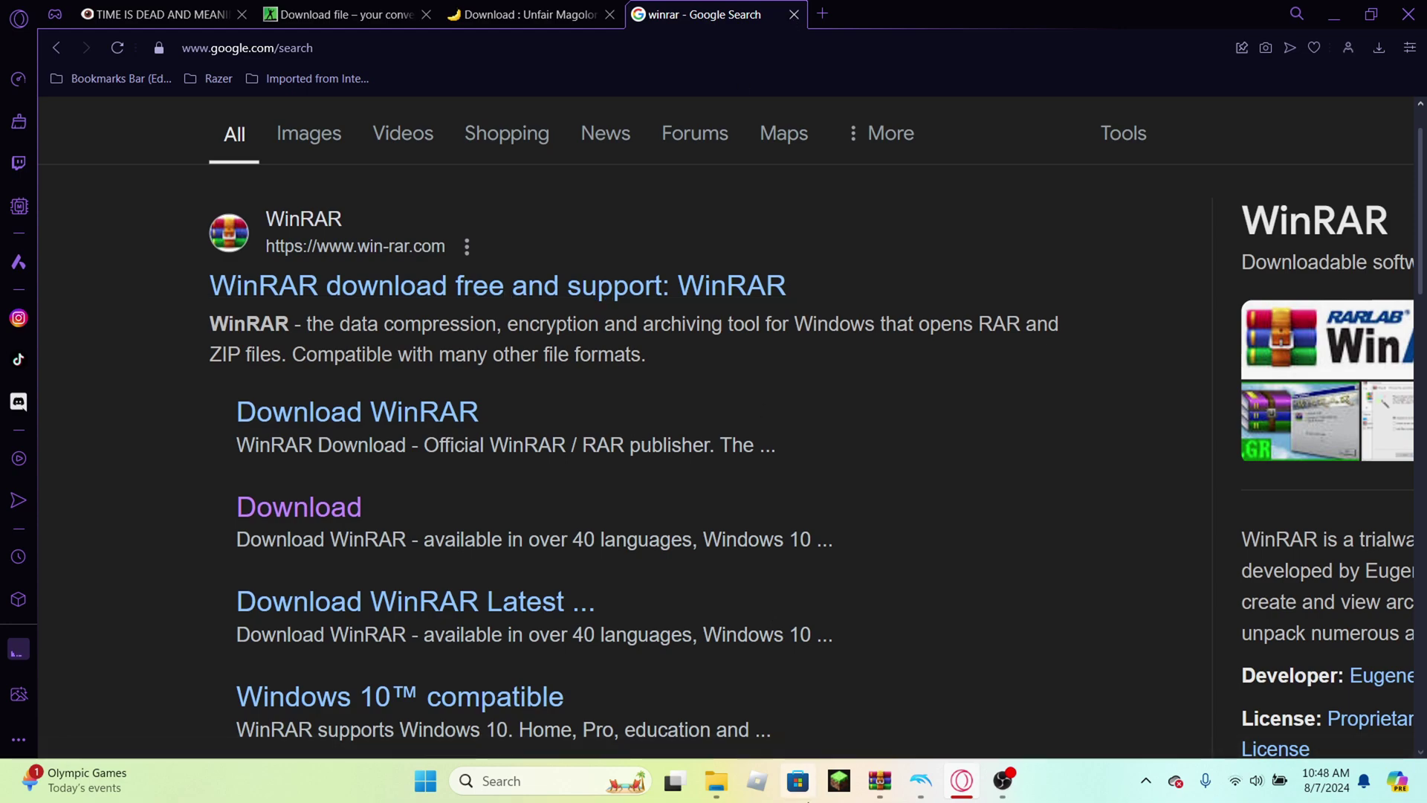
Open unfair_magolor_ex_and_soul (1).rar from the Downloads folder in WinRAR and dismiss the expired trial notification
{"action": "mouse_move", "coordinate": [716, 780]}
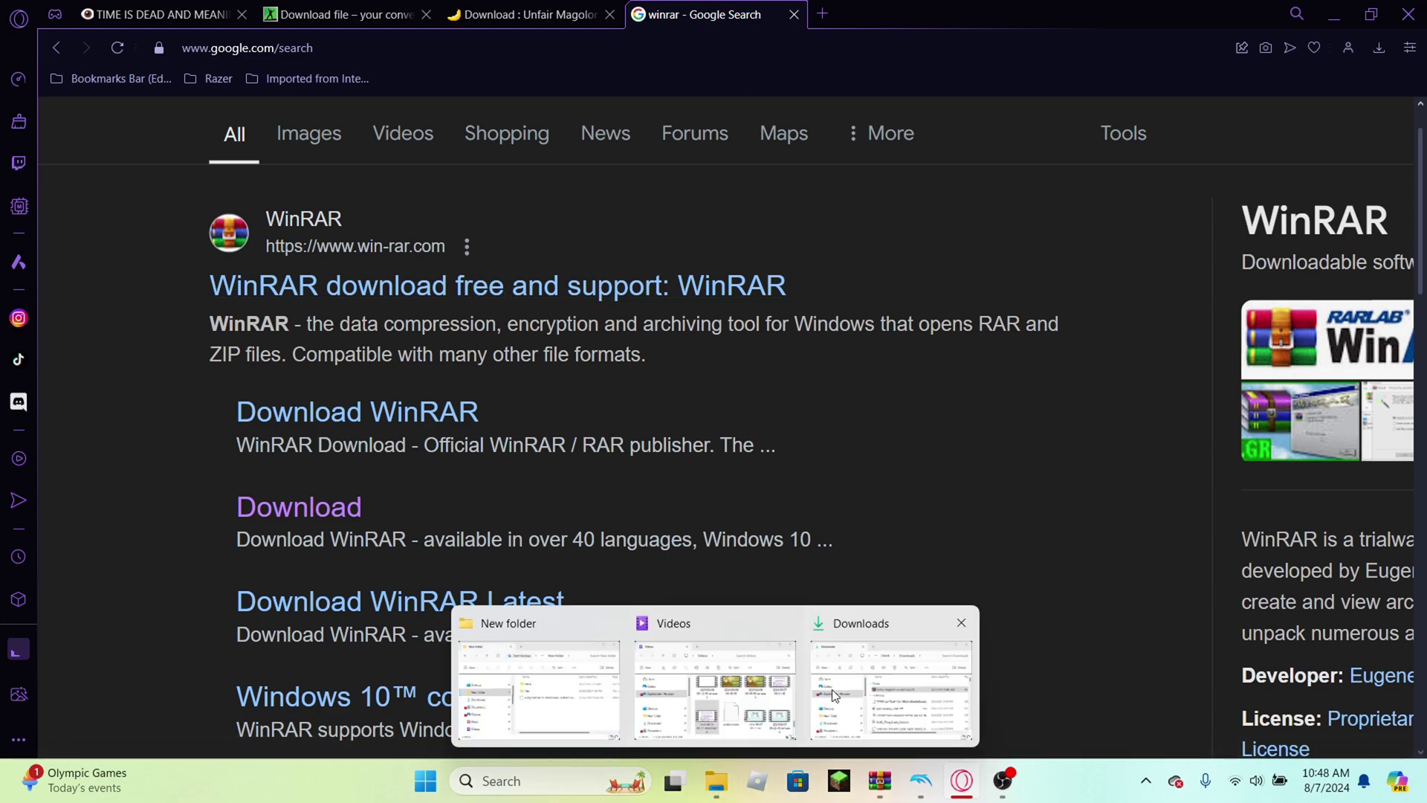
{"action": "left_click", "coordinate": [891, 692]}
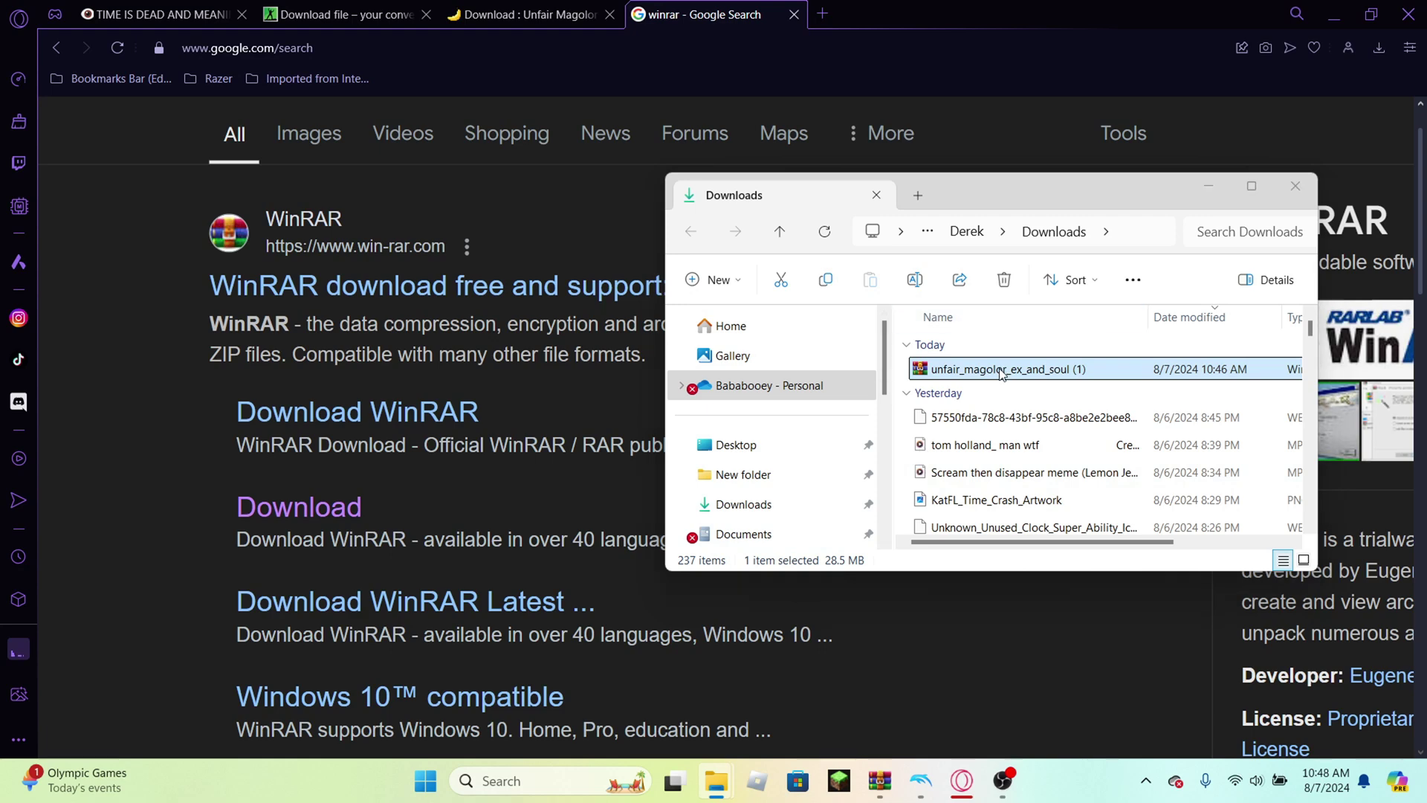
{"action": "double_click", "coordinate": [1002, 369]}
{"action": "left_click", "coordinate": [767, 413]}
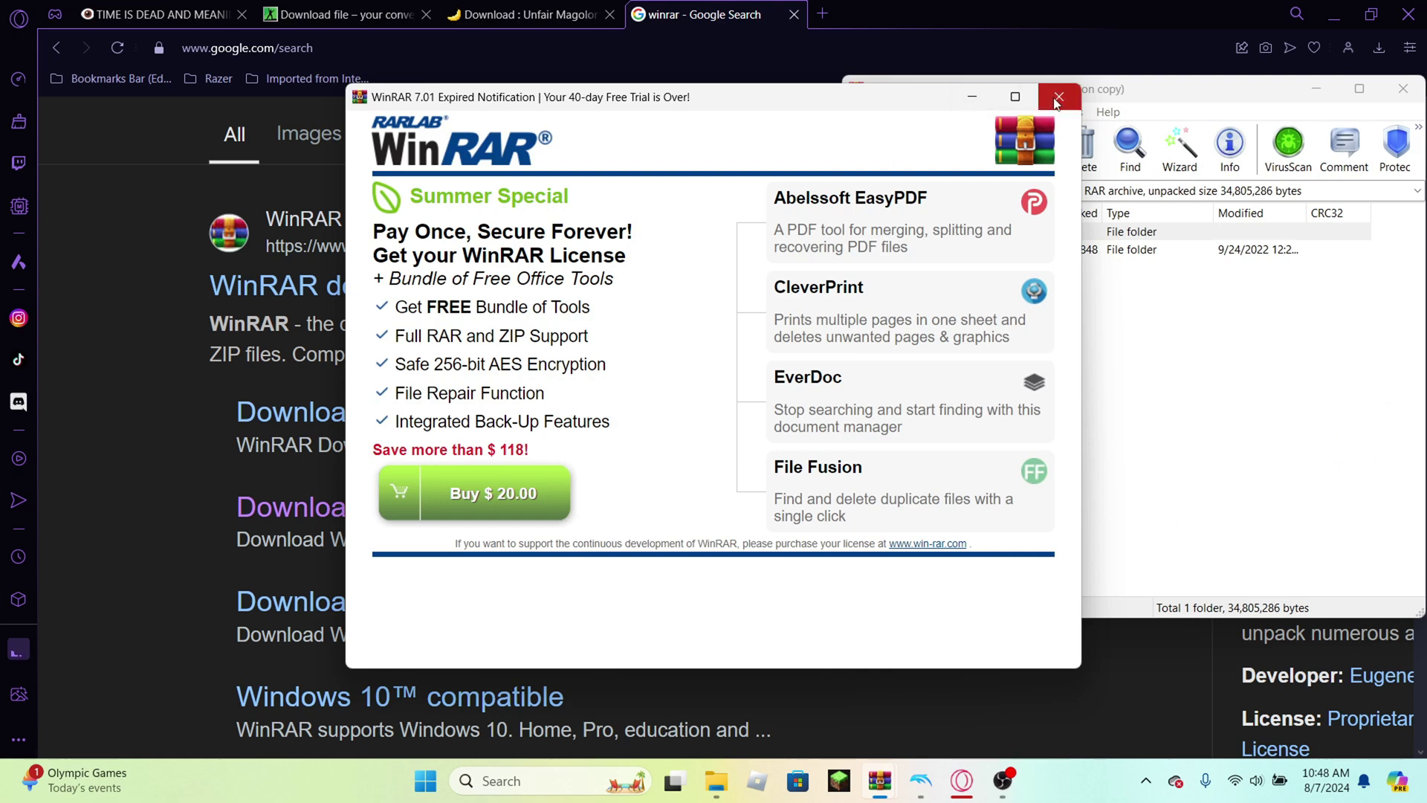
{"action": "left_click", "coordinate": [1053, 107]}
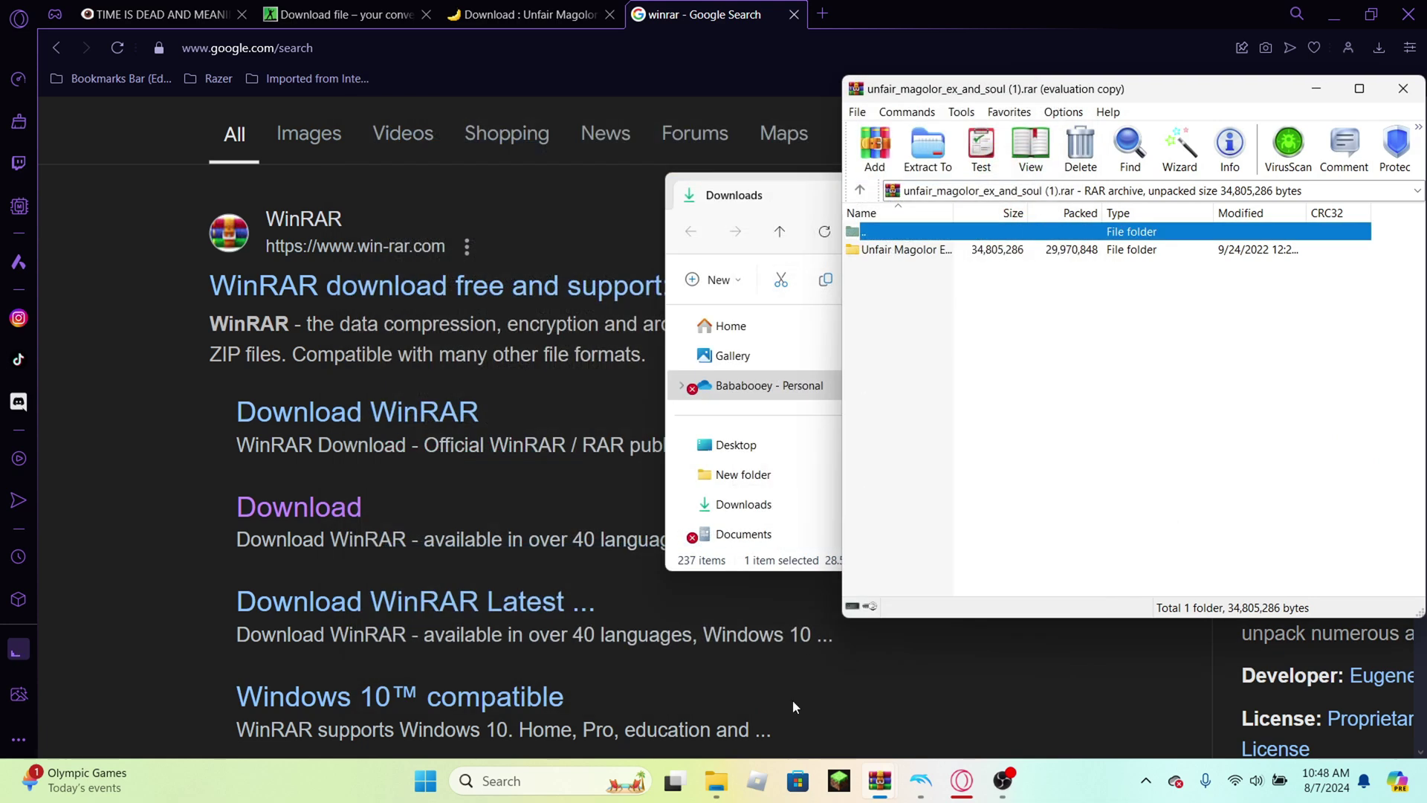
Place the New folder window beside WinRAR and open the DATA folder in both the mod archive and New folder
{"action": "mouse_move", "coordinate": [715, 783]}
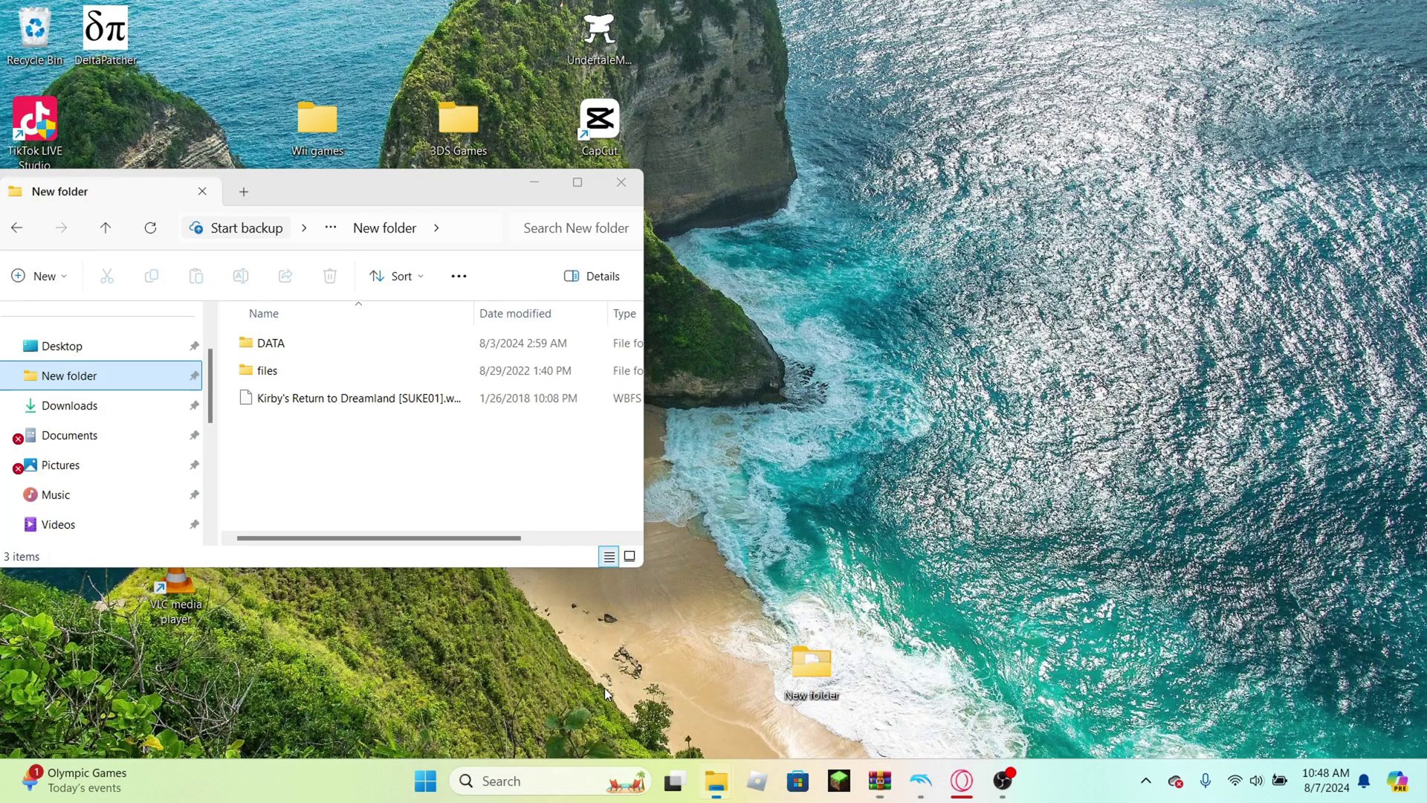
{"action": "left_click", "coordinate": [604, 691]}
{"action": "left_click_drag", "start_coordinate": [466, 181], "coordinate": [584, 145]}
{"action": "double_click", "coordinate": [901, 251]}
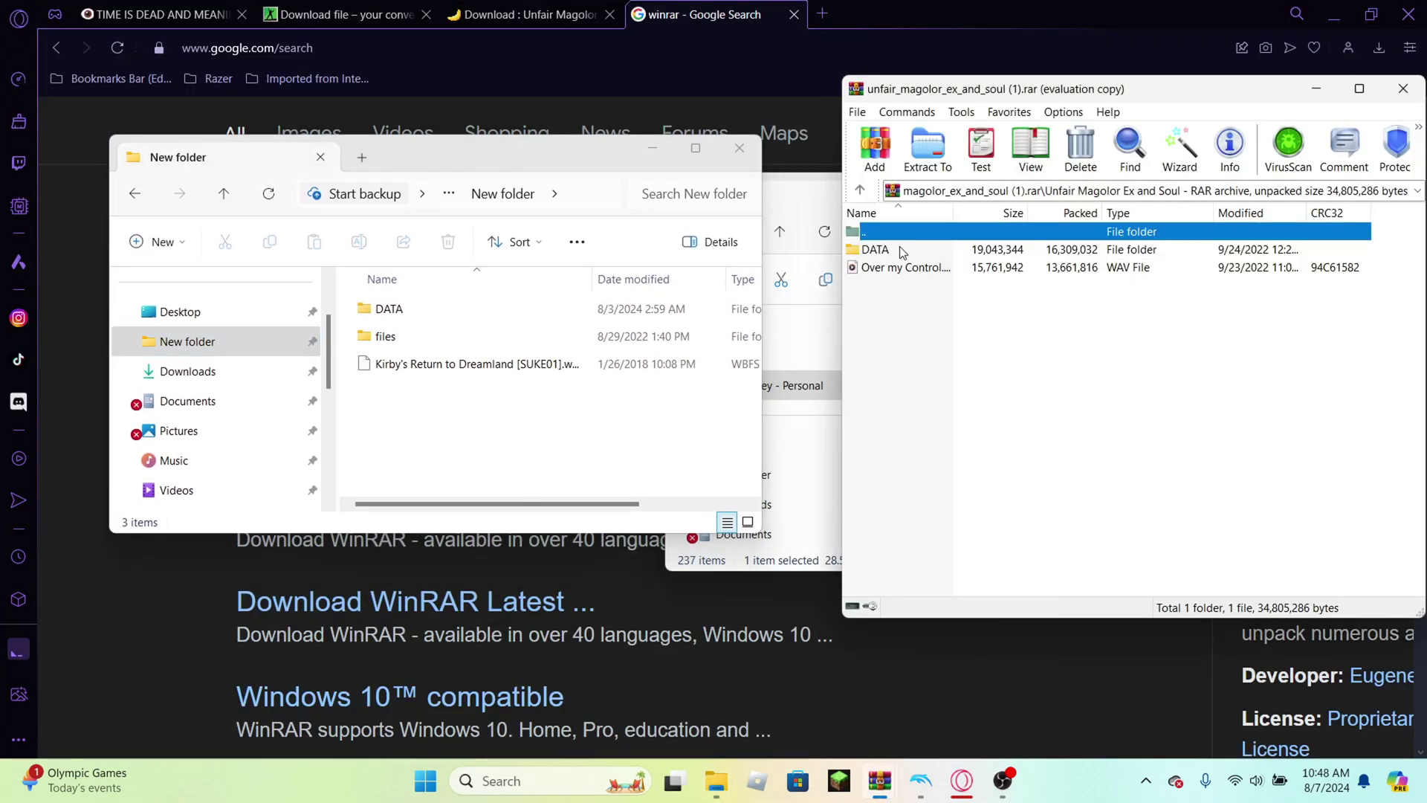
{"action": "double_click", "coordinate": [902, 251]}
{"action": "left_click", "coordinate": [416, 310]}
{"action": "double_click", "coordinate": [418, 310]}
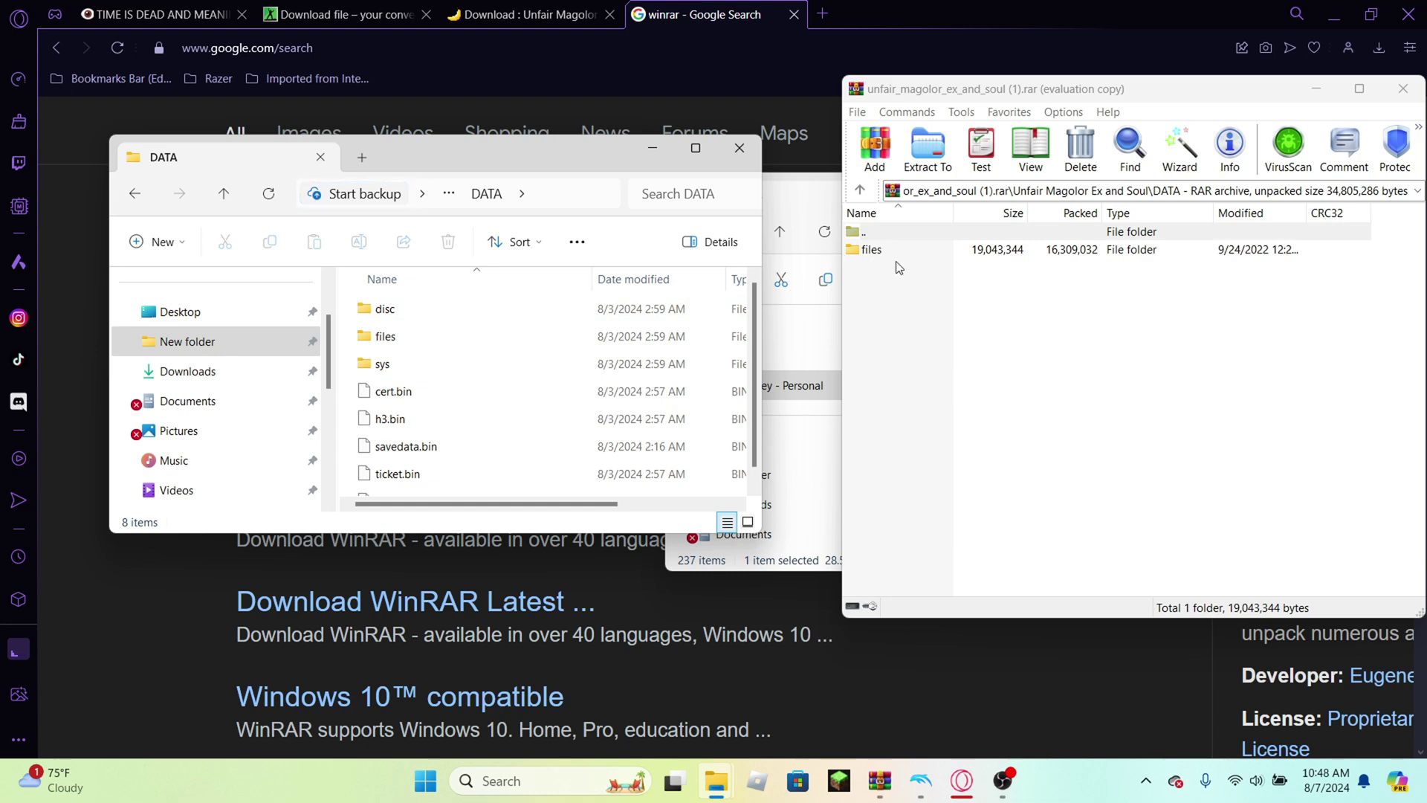
Try to copy the archive's files folder into the game's DATA folder, cancel the file replacement, and close the DATA window
{"action": "left_click", "coordinate": [873, 253]}
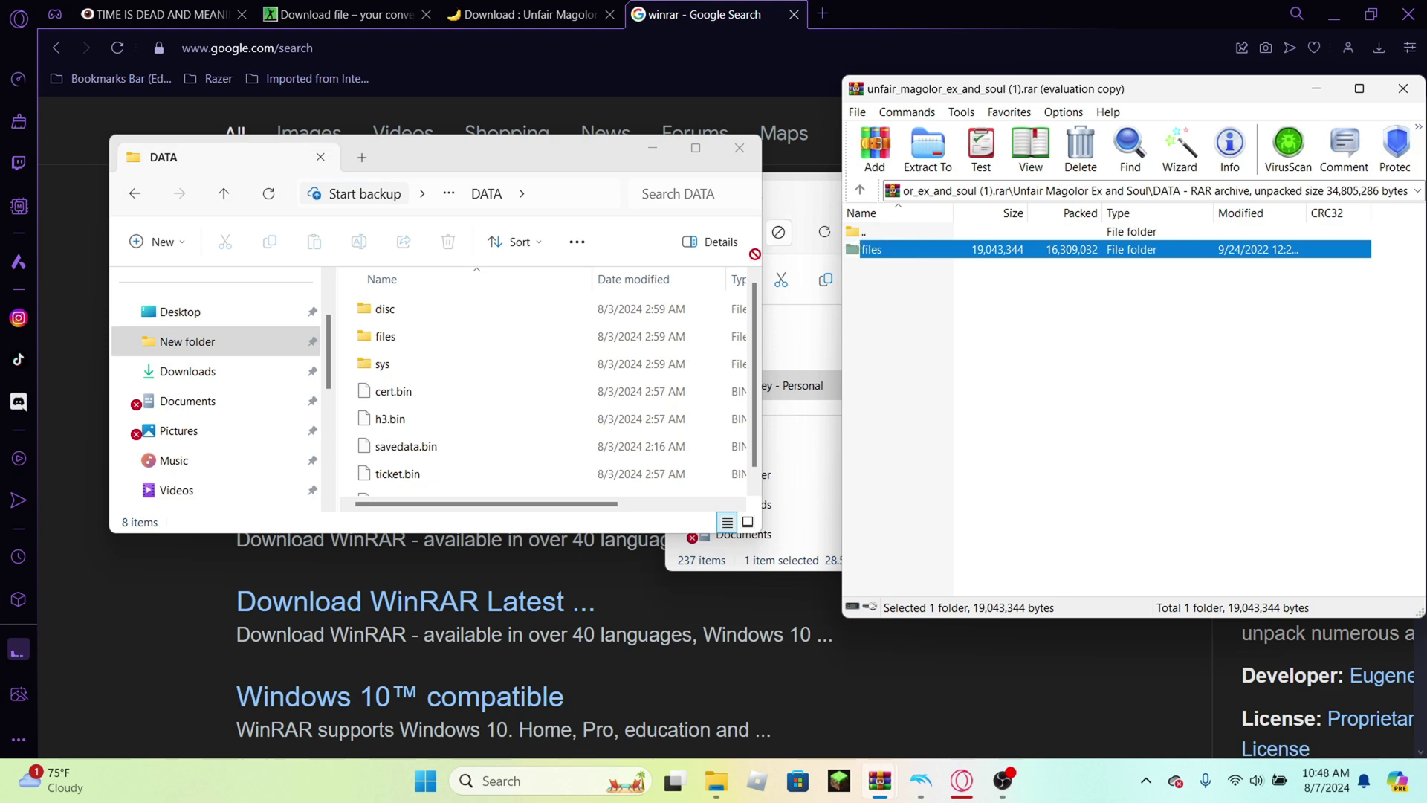
{"action": "left_click_drag", "start_coordinate": [742, 253], "coordinate": [504, 309]}
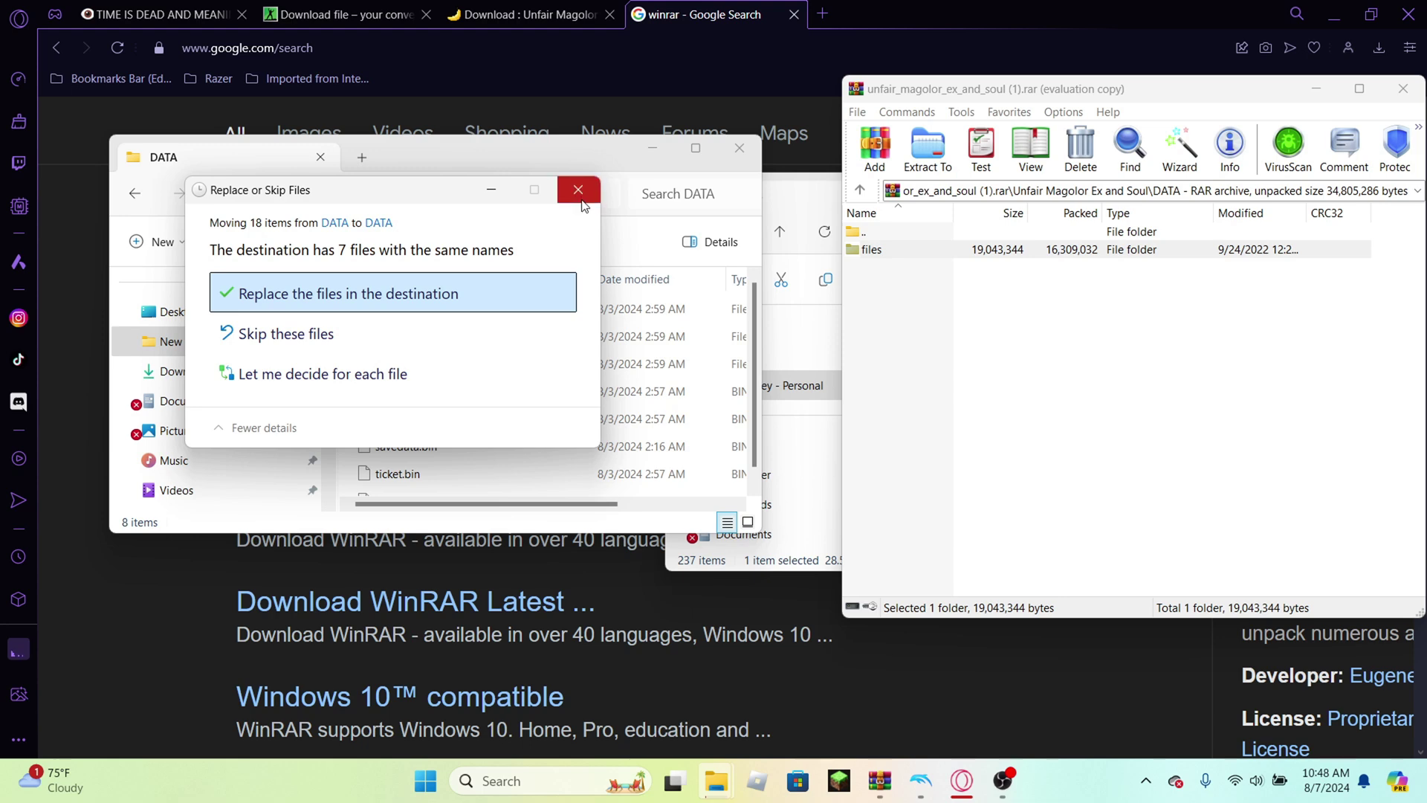
{"action": "left_click", "coordinate": [582, 201]}
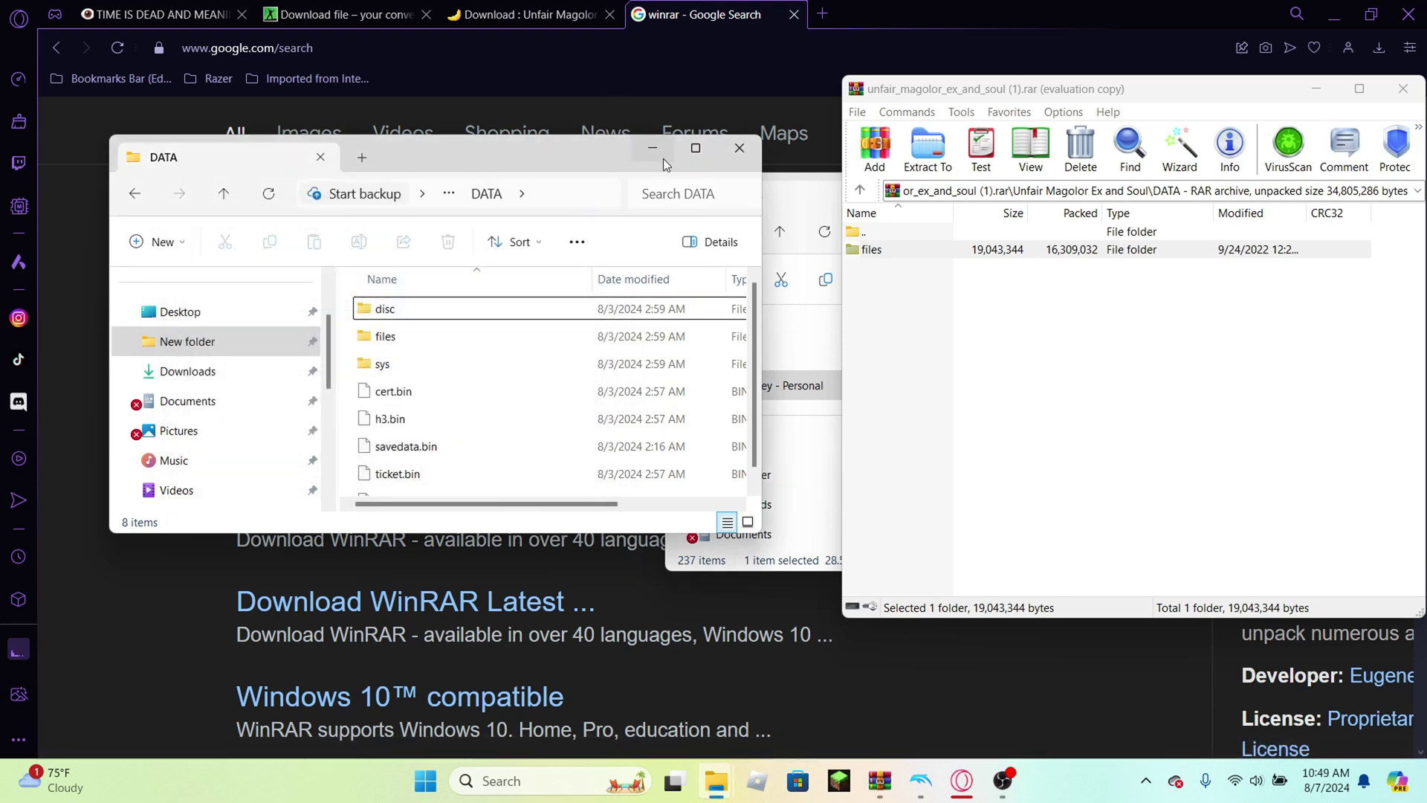
{"action": "left_click", "coordinate": [726, 159]}
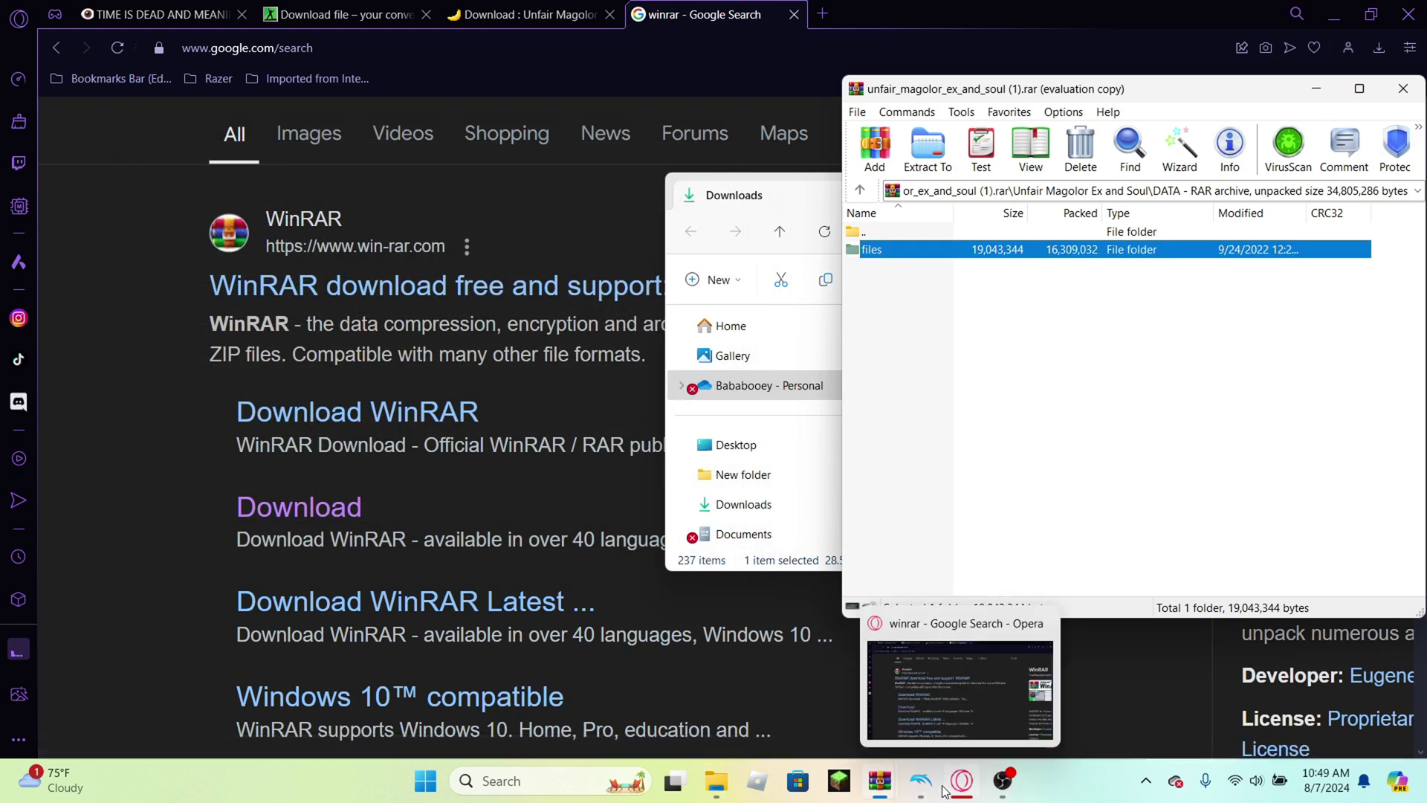
Switch to Dolphin, view the patches in the properties of the 0.00 B Kirby's Return to Dream Land entry, and close them
{"action": "mouse_move", "coordinate": [935, 795]}
{"action": "left_click", "coordinate": [917, 716]}
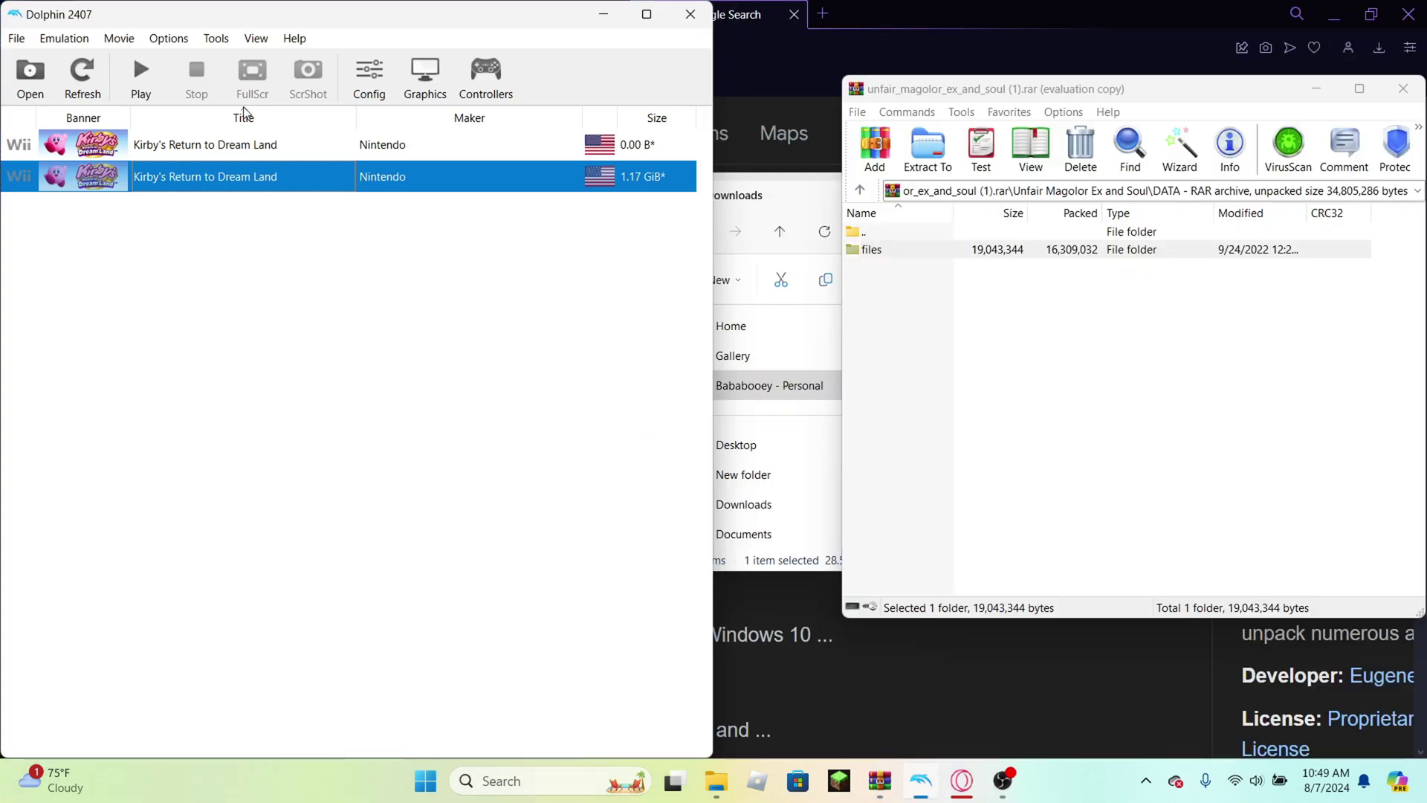
{"action": "left_click", "coordinate": [232, 144]}
{"action": "right_click", "coordinate": [230, 141]}
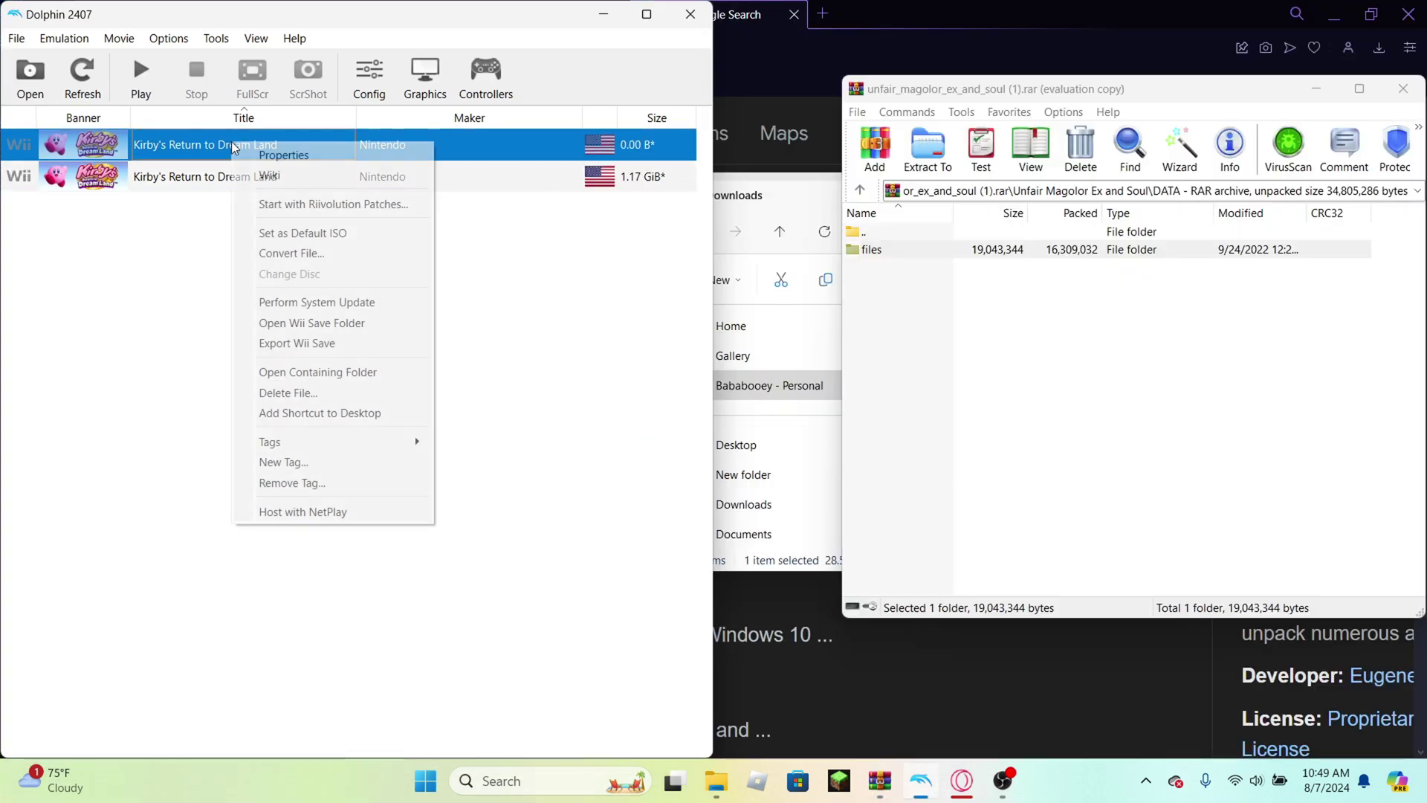
{"action": "left_click", "coordinate": [278, 147]}
{"action": "left_click", "coordinate": [224, 119]}
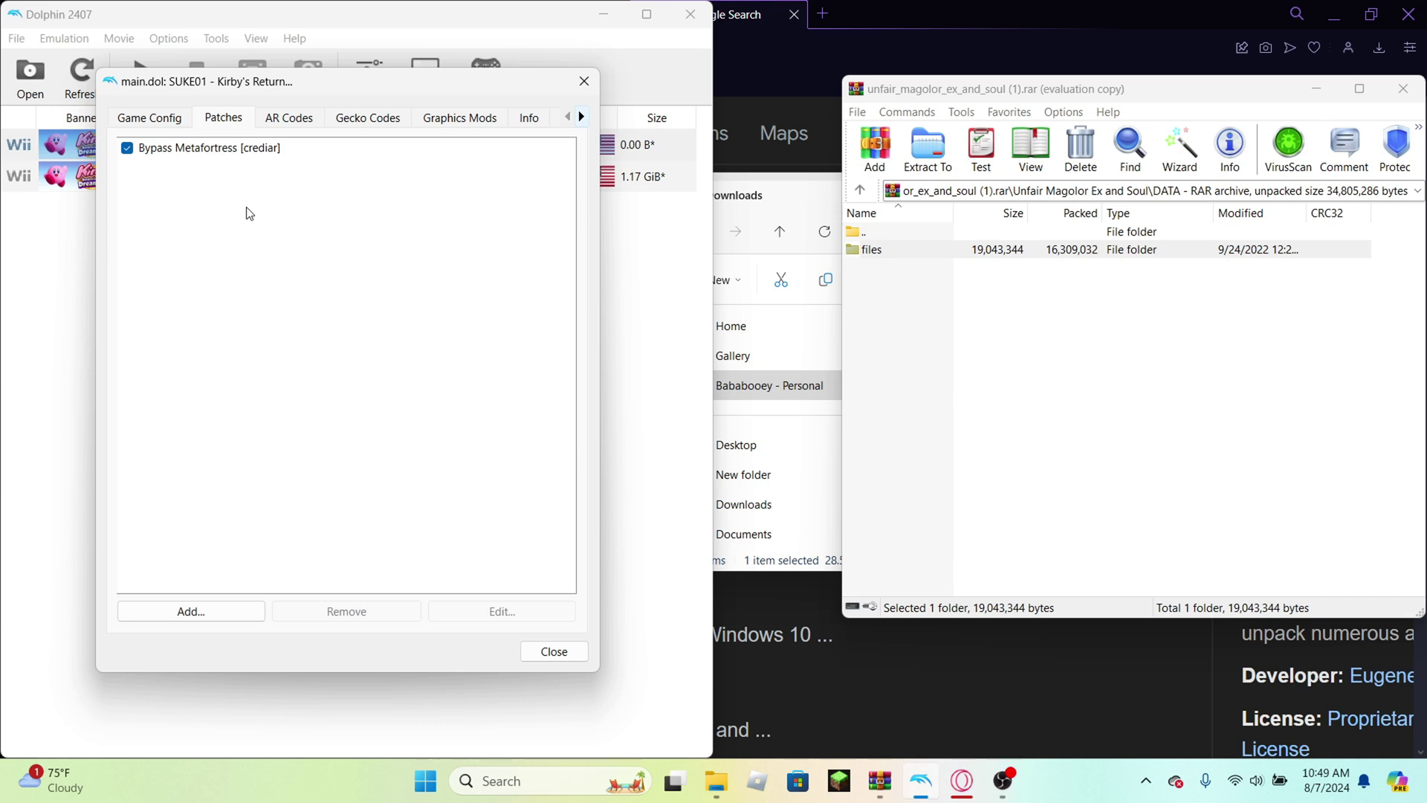
{"action": "left_click", "coordinate": [584, 82]}
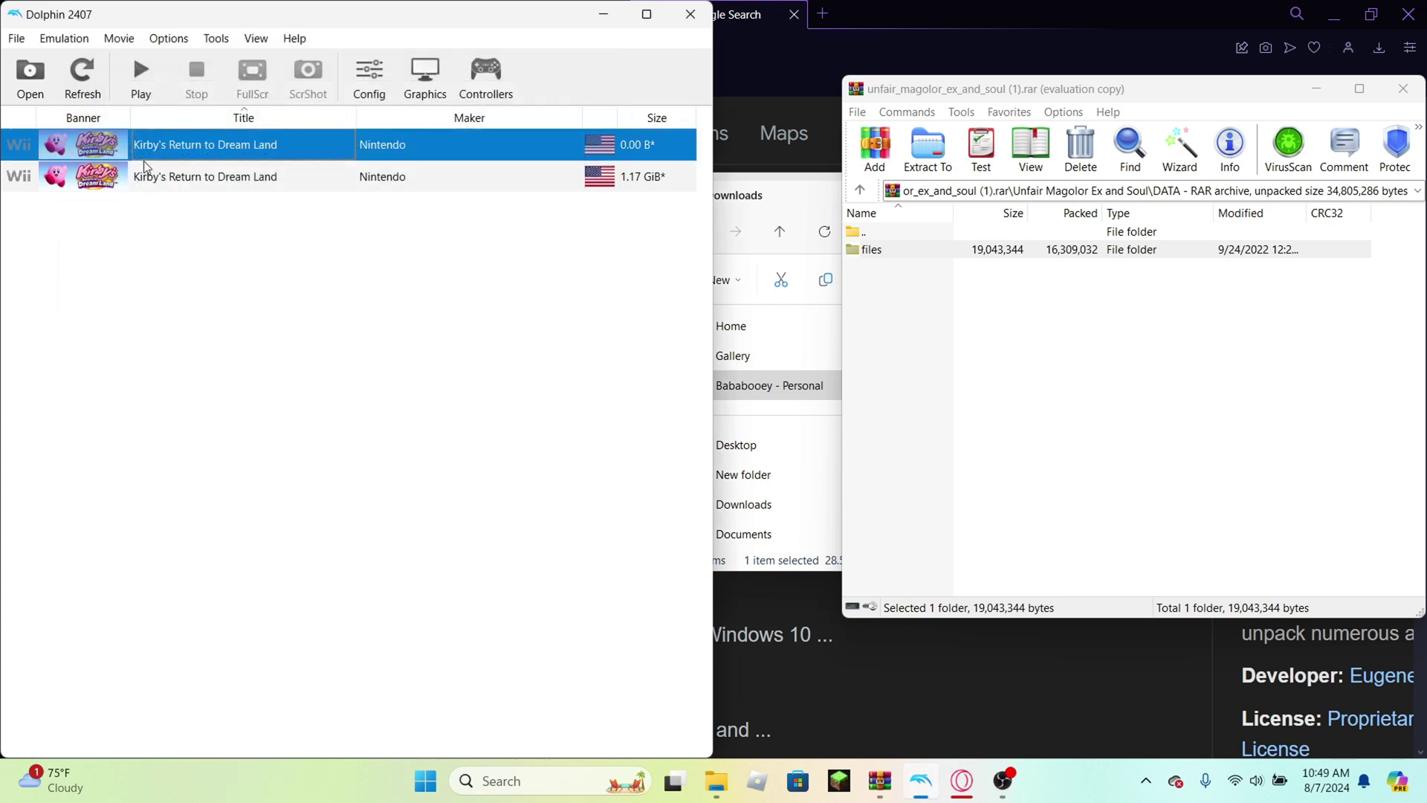
Launch the 0.00 B Kirby's Return to Dream Land entry and move Kirby to the right in the game
{"action": "left_click", "coordinate": [142, 76]}
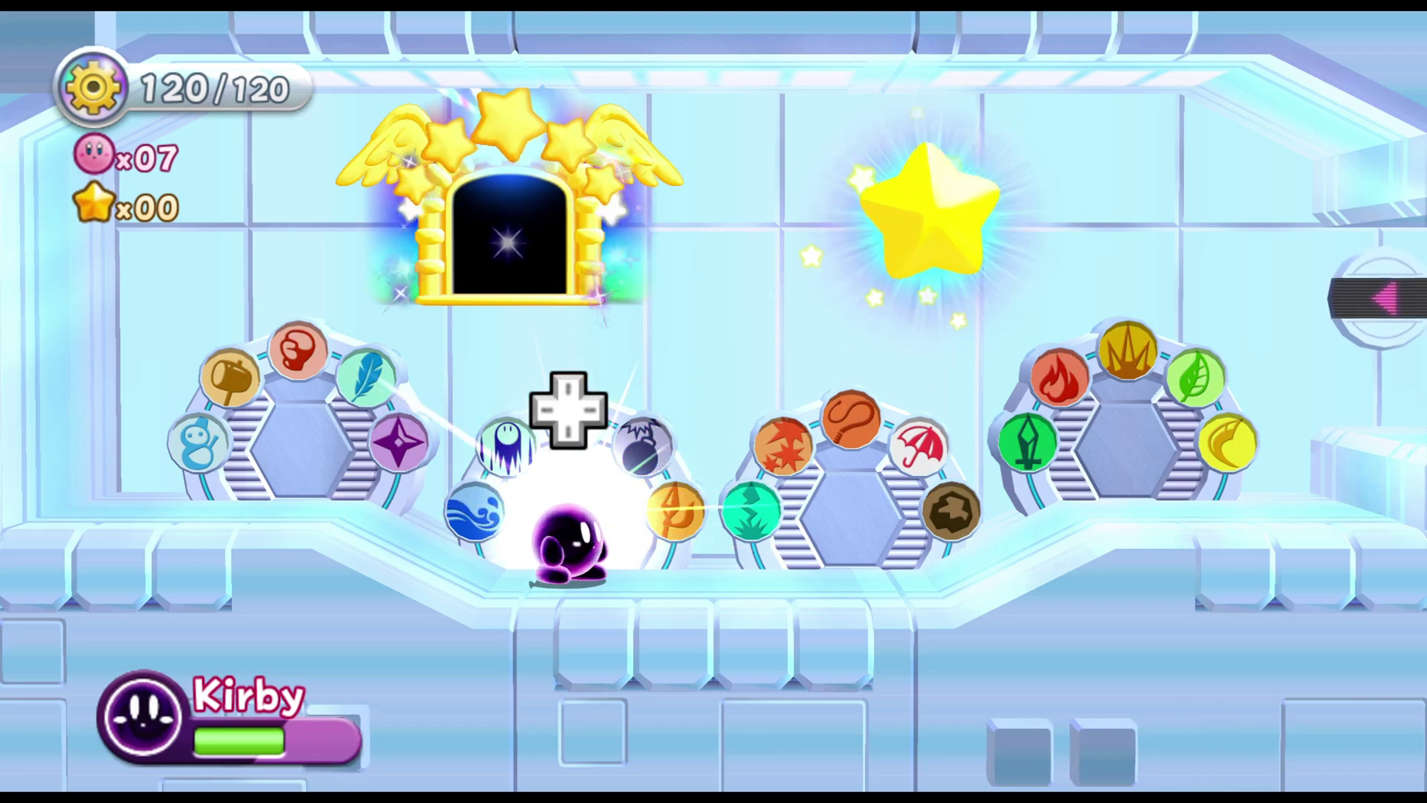
{"action": "key", "text": "Right"}
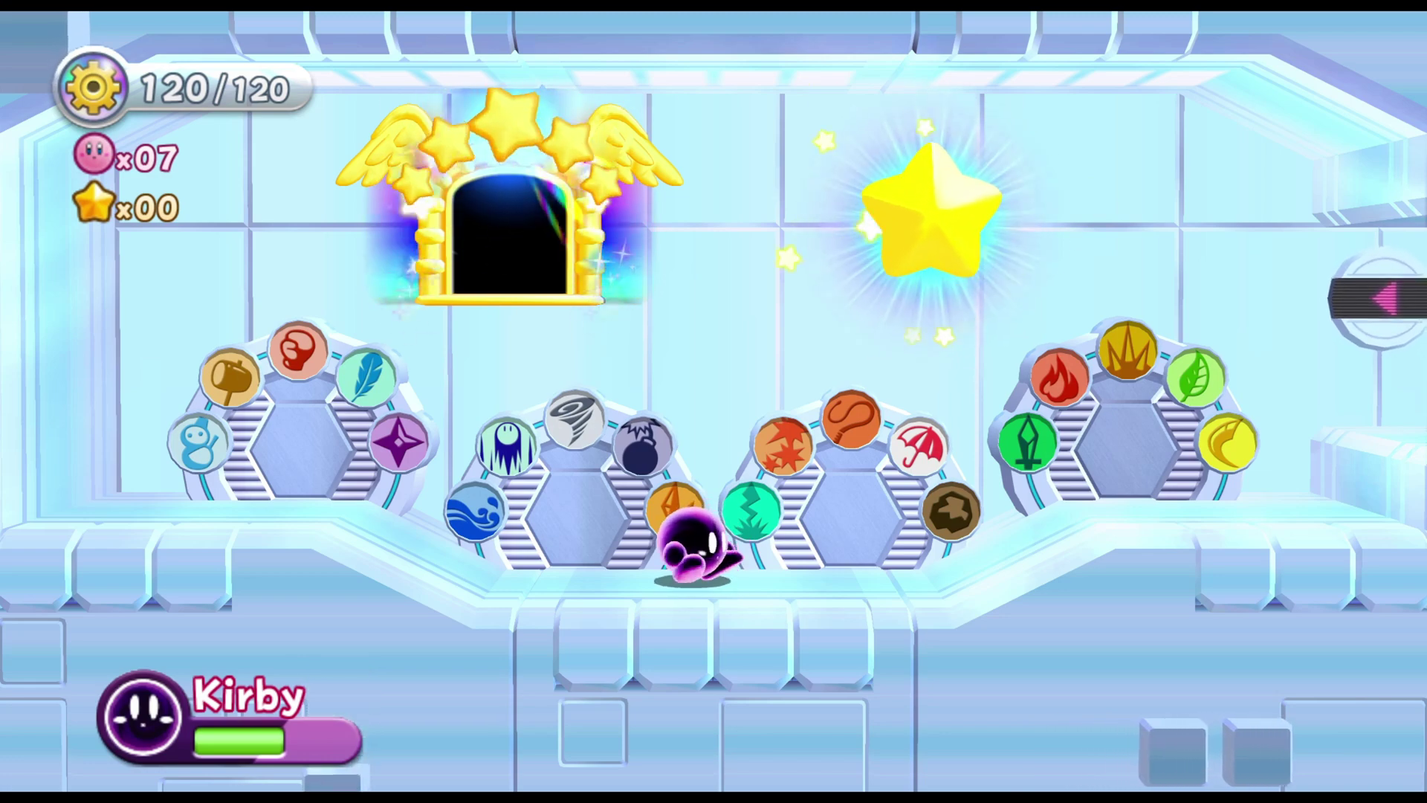
Return to Dolphin's game list from the running game, stop the emulation, and close Dolphin
{"action": "key", "text": "super"}
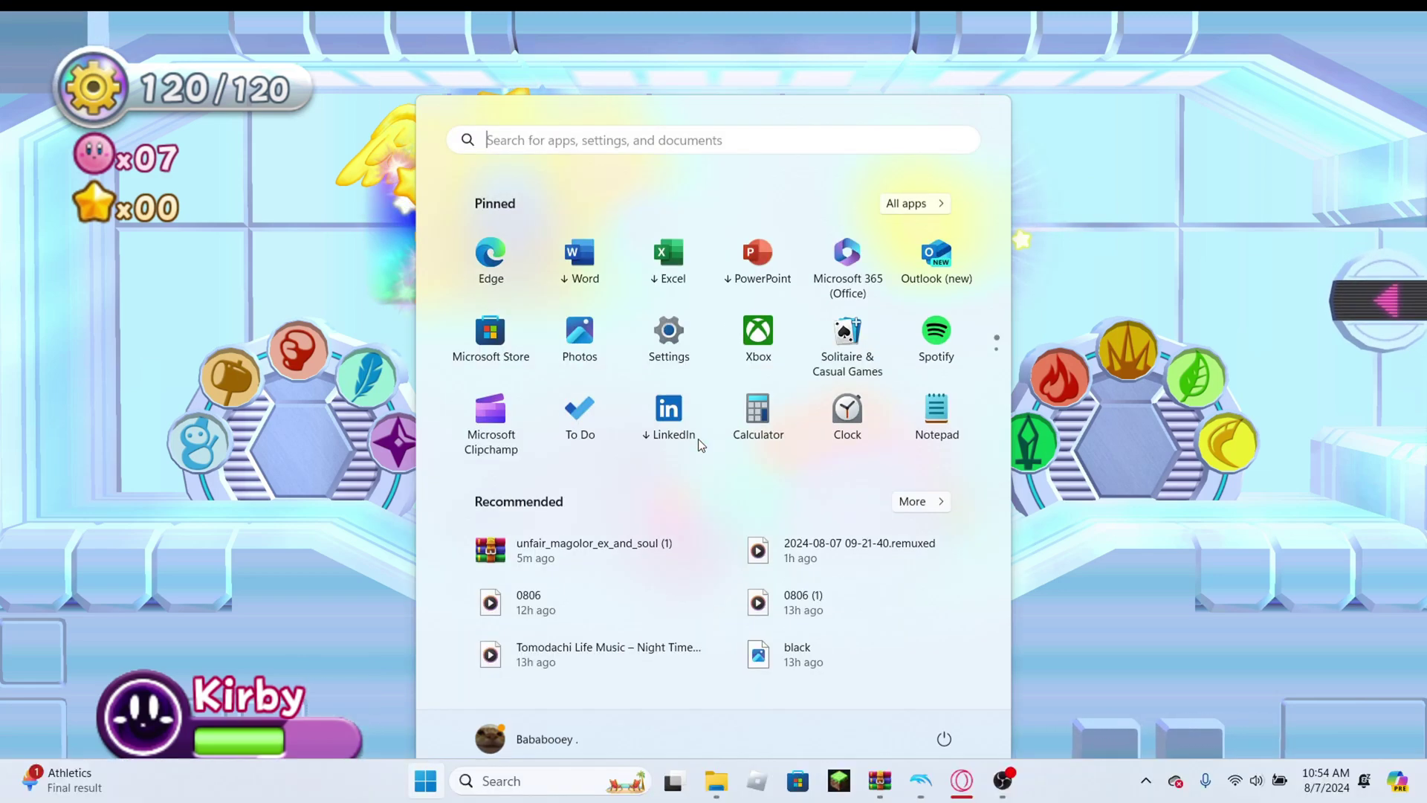
{"action": "mouse_move", "coordinate": [942, 799]}
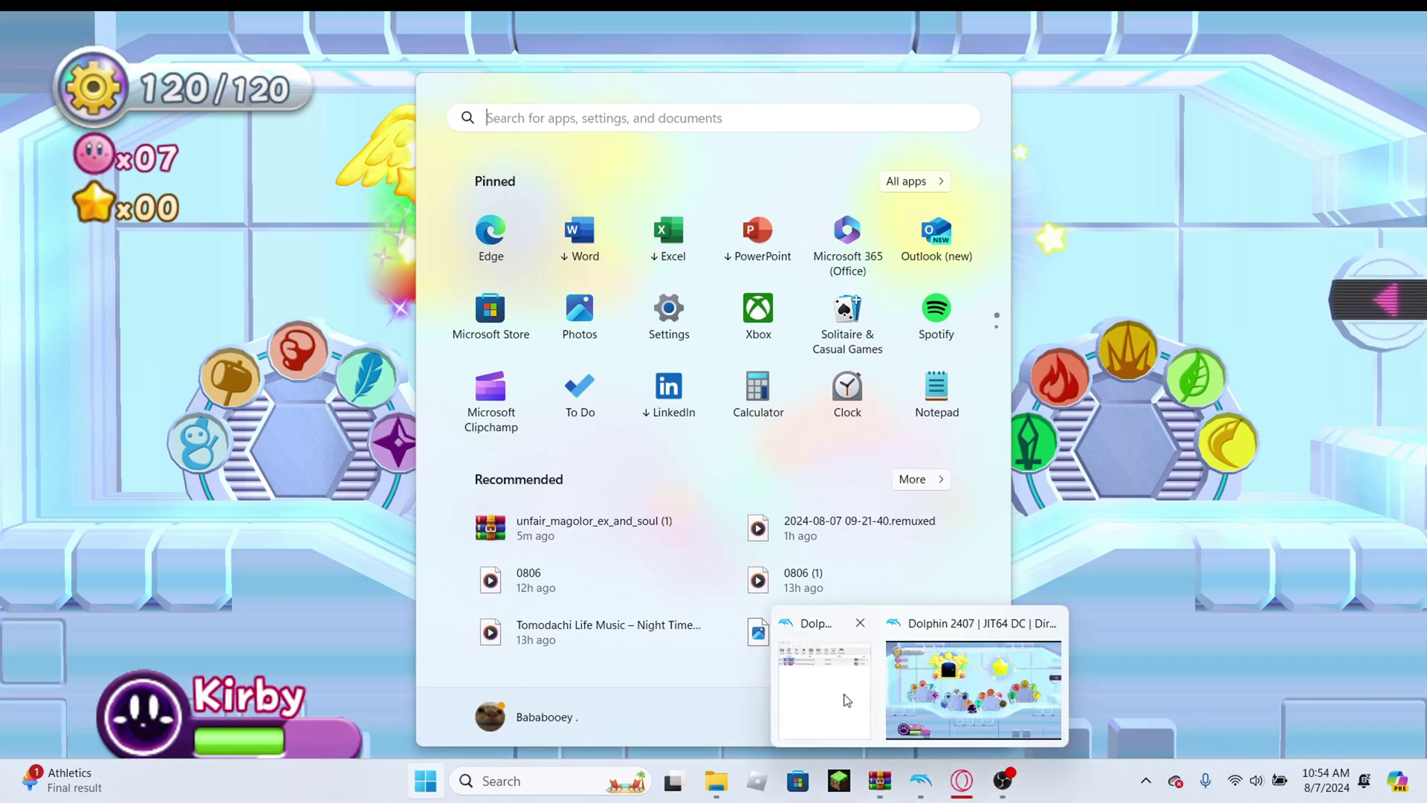
{"action": "left_click", "coordinate": [822, 687]}
{"action": "left_click", "coordinate": [197, 74]}
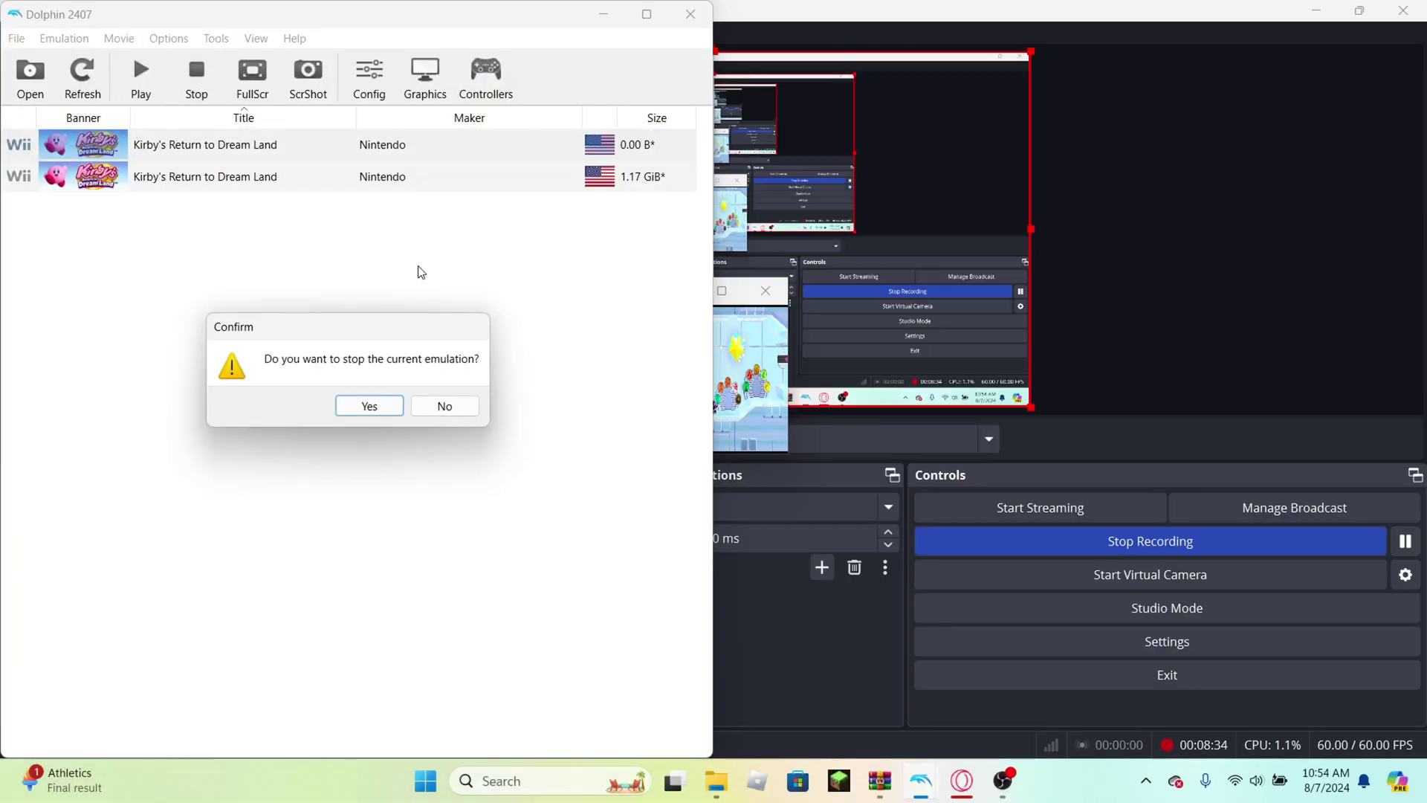
{"action": "left_click", "coordinate": [369, 406]}
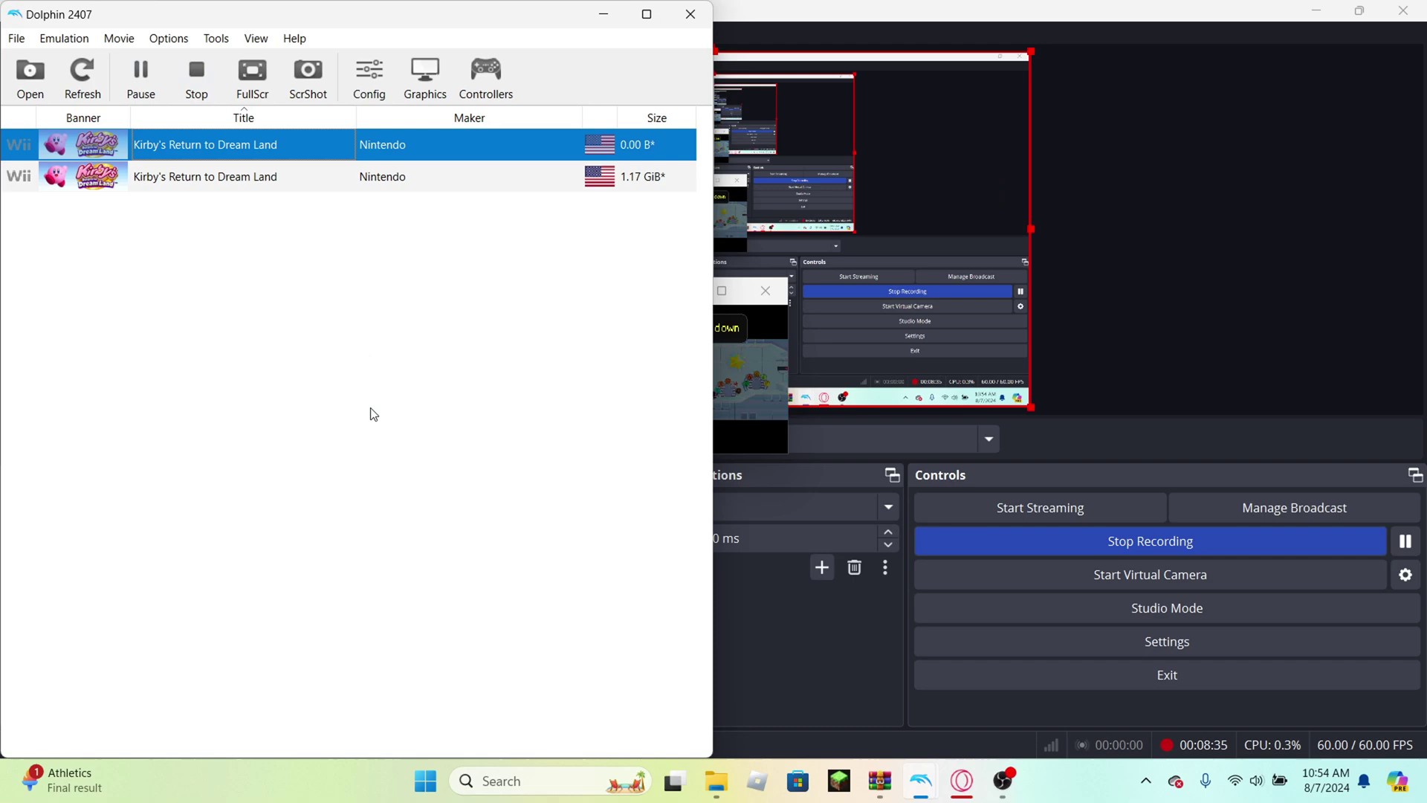
{"action": "left_click", "coordinate": [686, 29]}
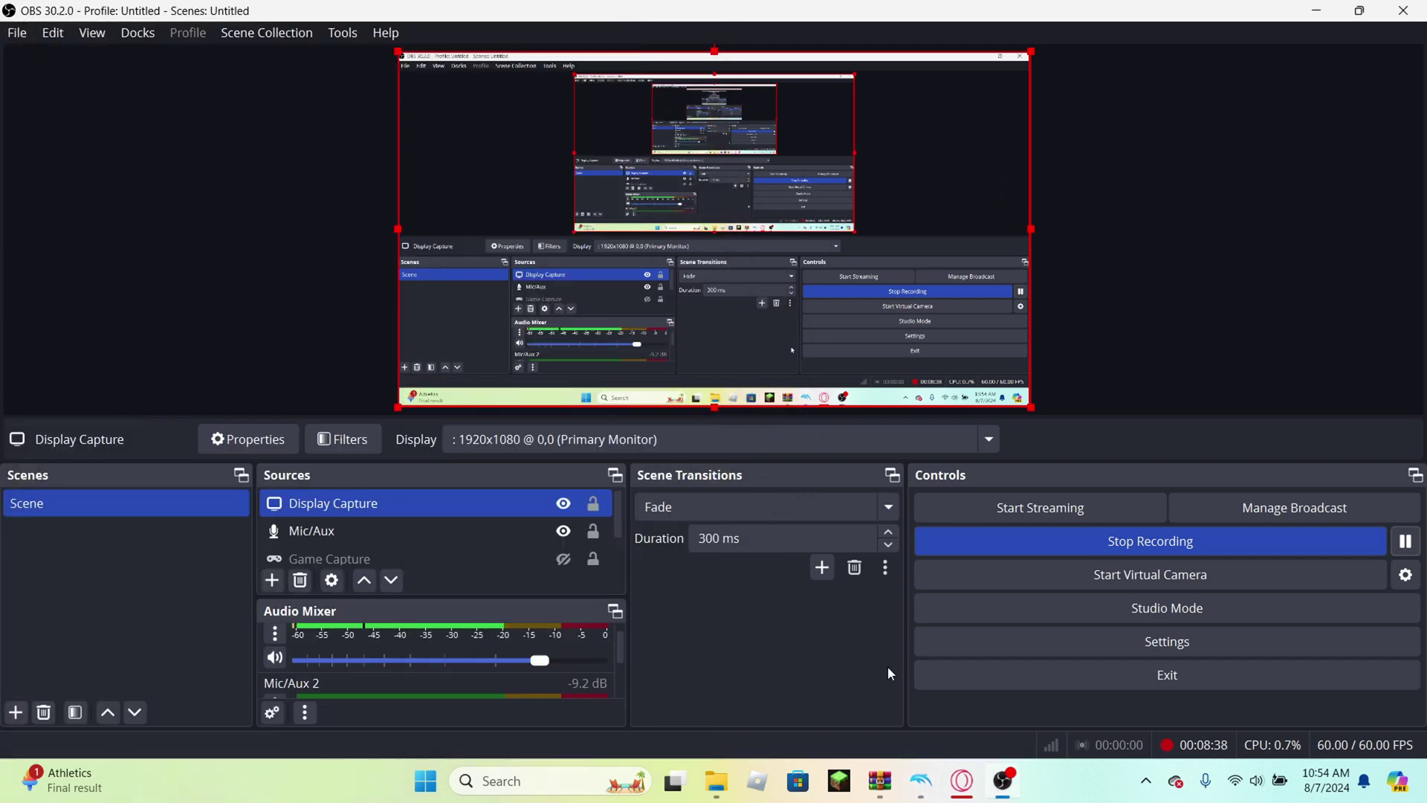
Switch to the GameBanana page in Opera and search the site for "kirbys return to dreamland"
{"action": "left_click", "coordinate": [962, 780]}
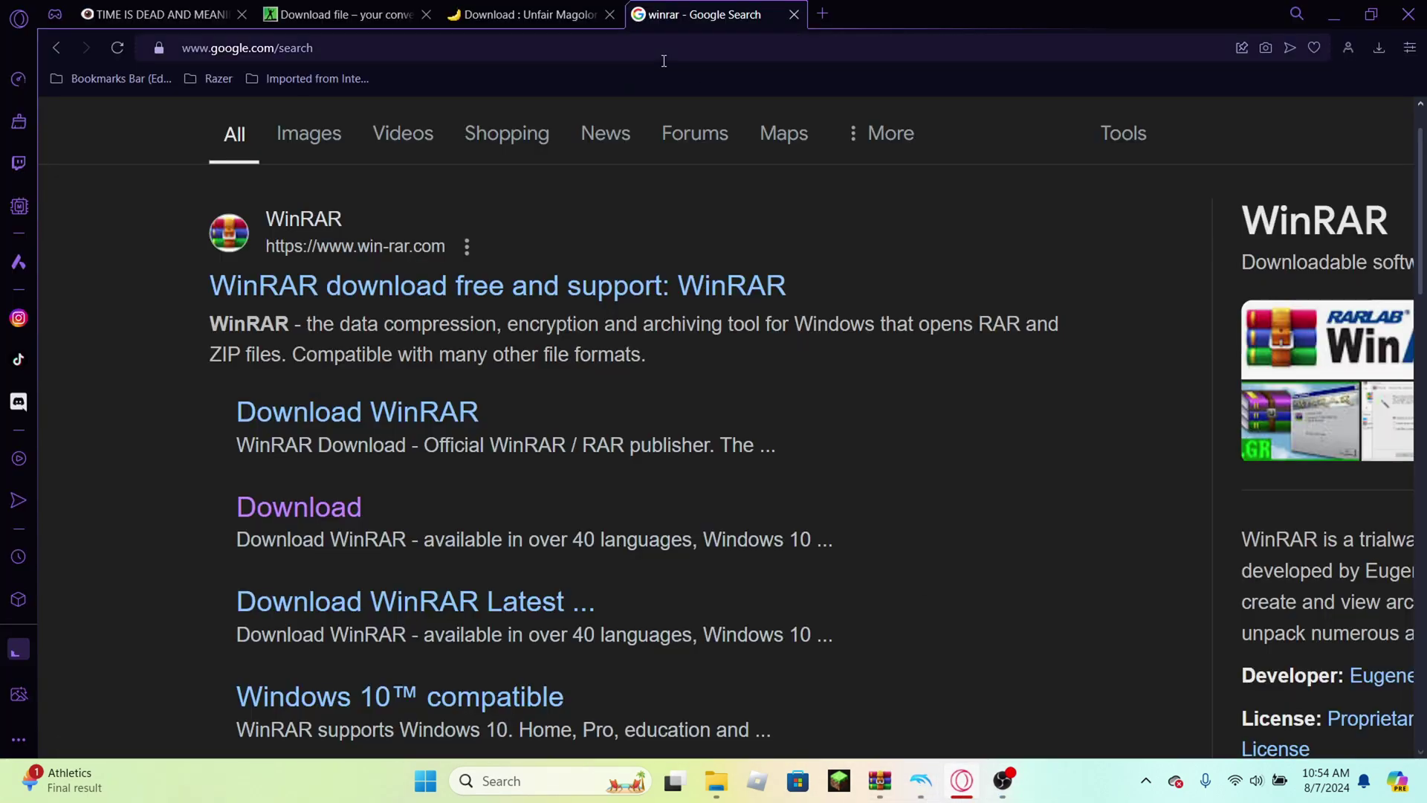
{"action": "left_click", "coordinate": [577, 11]}
{"action": "scroll", "coordinate": [684, 143], "scroll_direction": "down", "scroll_amount": 2}
{"action": "left_click", "coordinate": [764, 126]}
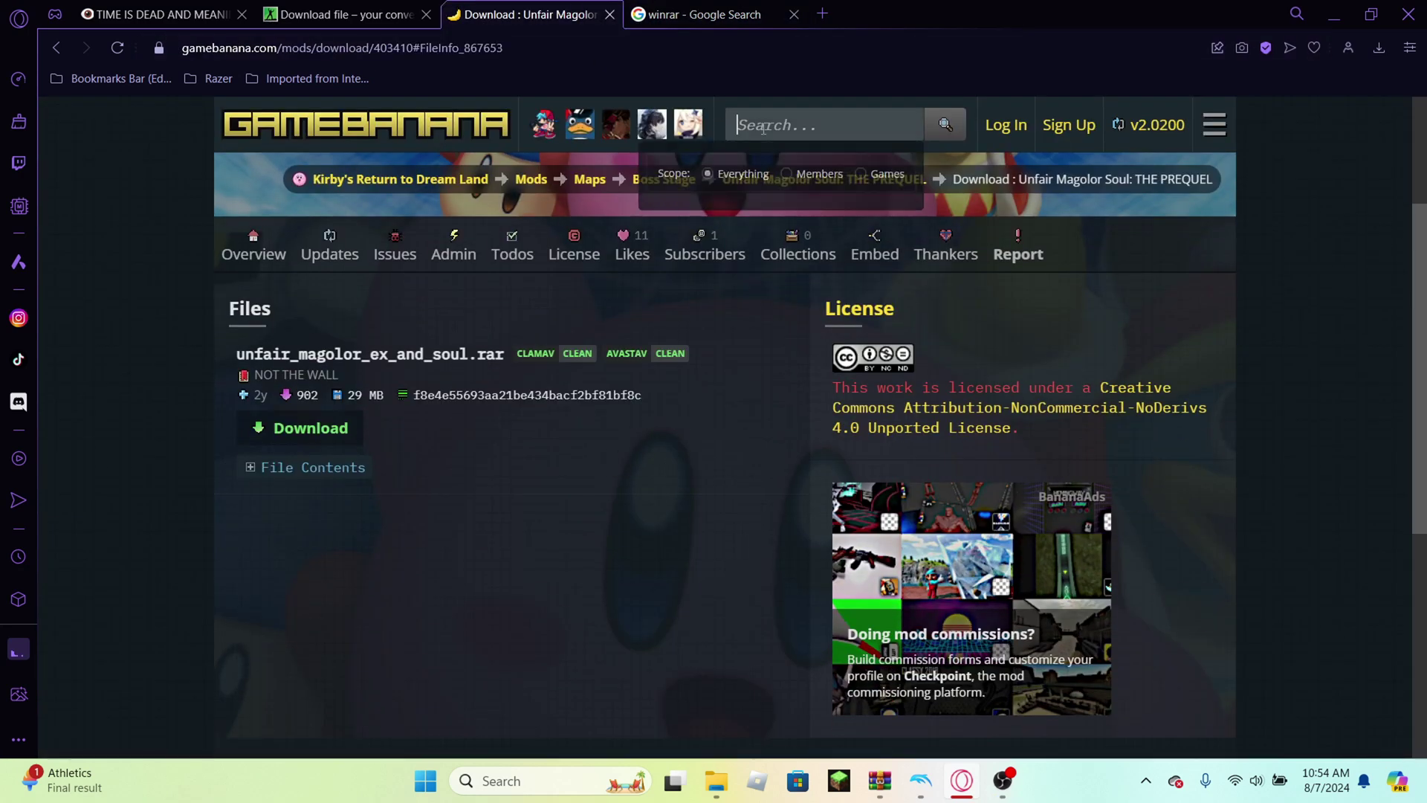
{"action": "type", "text": "kirbys retu"}
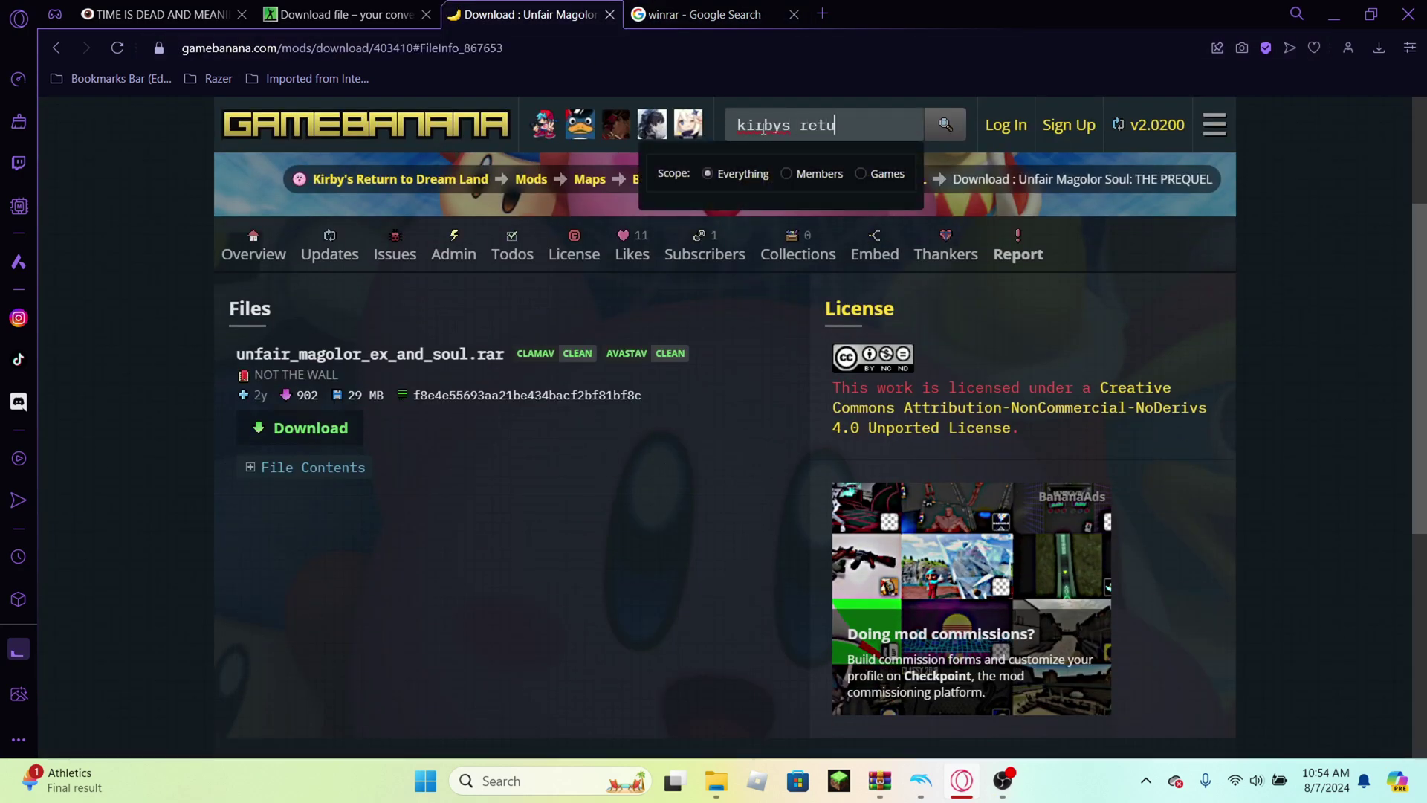
{"action": "type", "text": "rn to dreamland"}
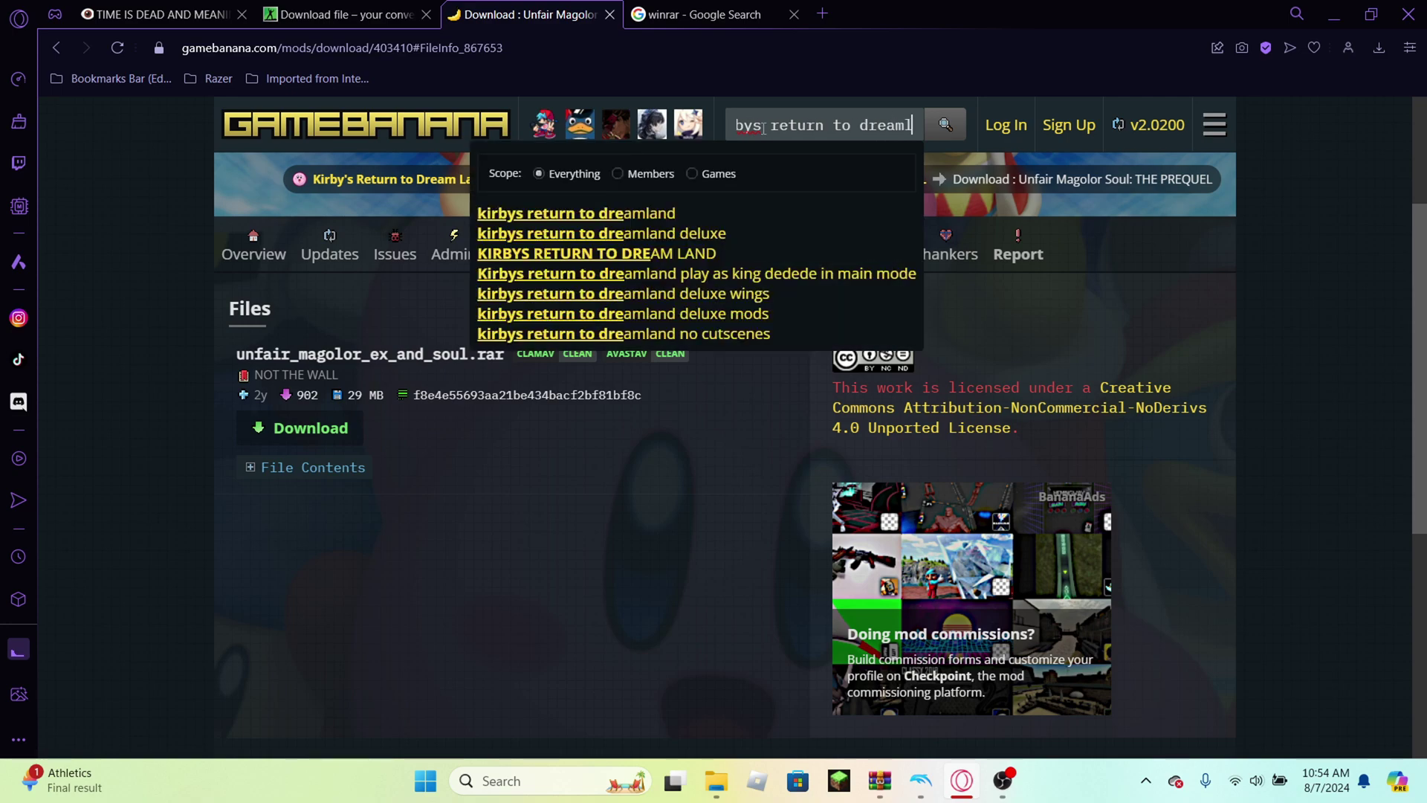
{"action": "left_click", "coordinate": [599, 214]}
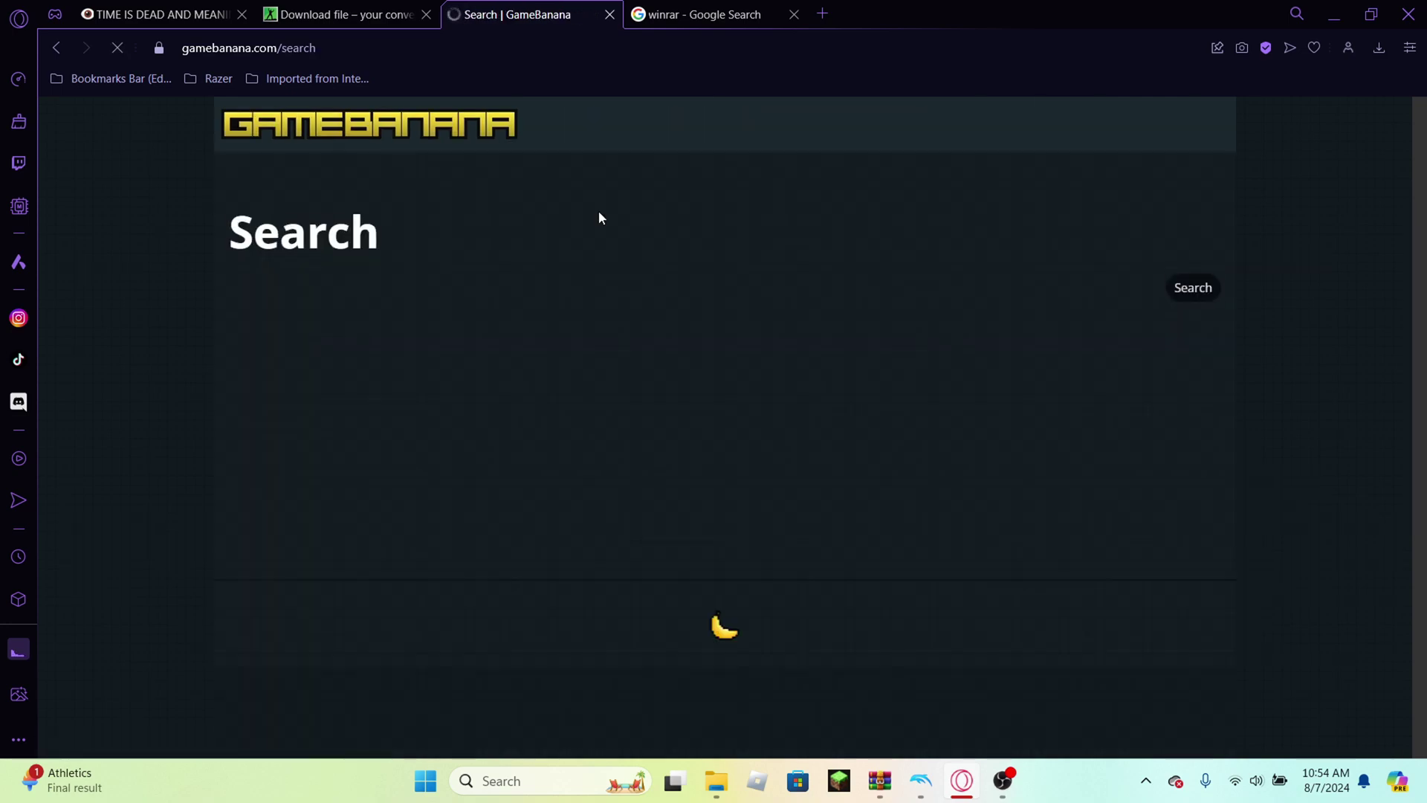
Set the section filter of the GameBanana search to Mods
{"action": "scroll", "coordinate": [550, 455], "scroll_direction": "down", "scroll_amount": 4}
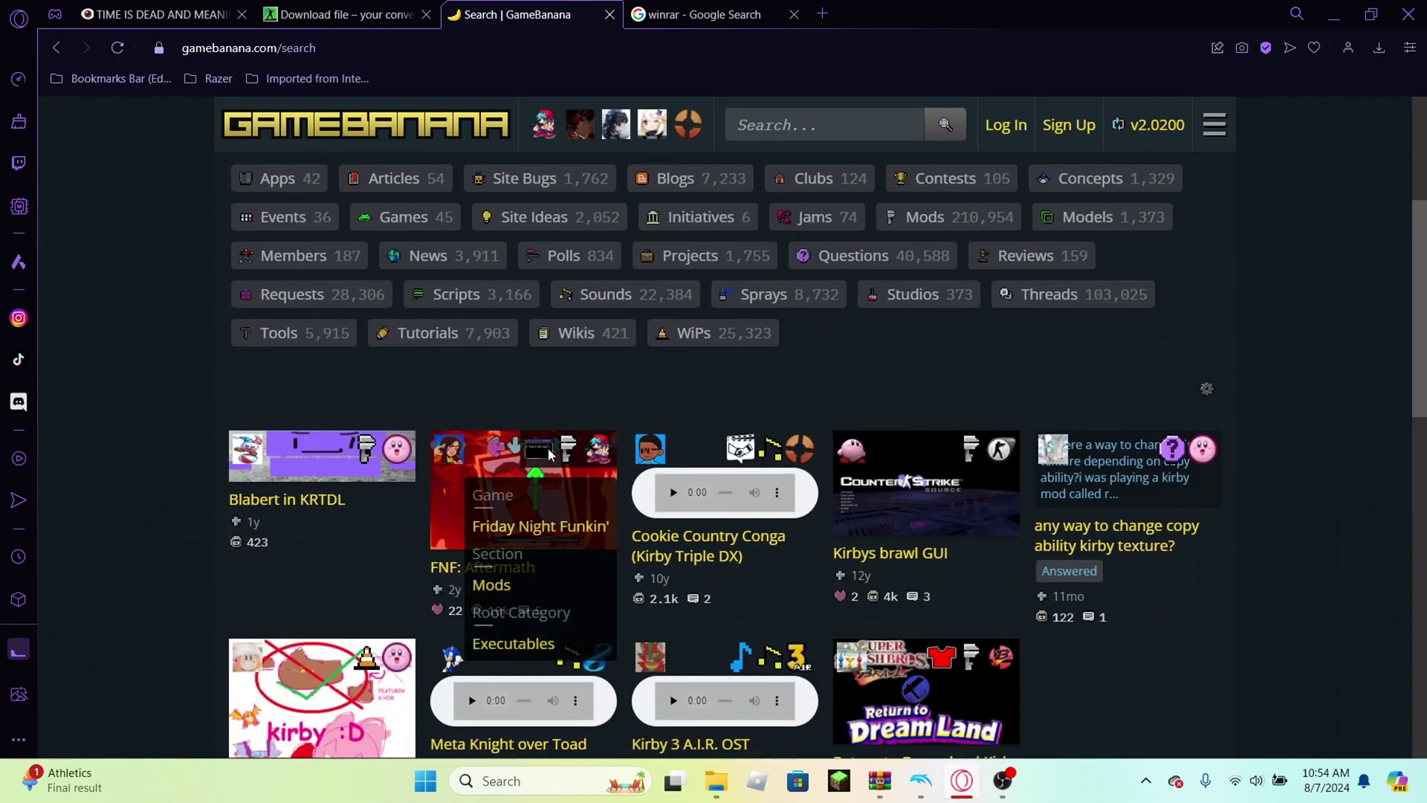
{"action": "scroll", "coordinate": [542, 457], "scroll_direction": "up", "scroll_amount": 2}
{"action": "left_click", "coordinate": [547, 258]}
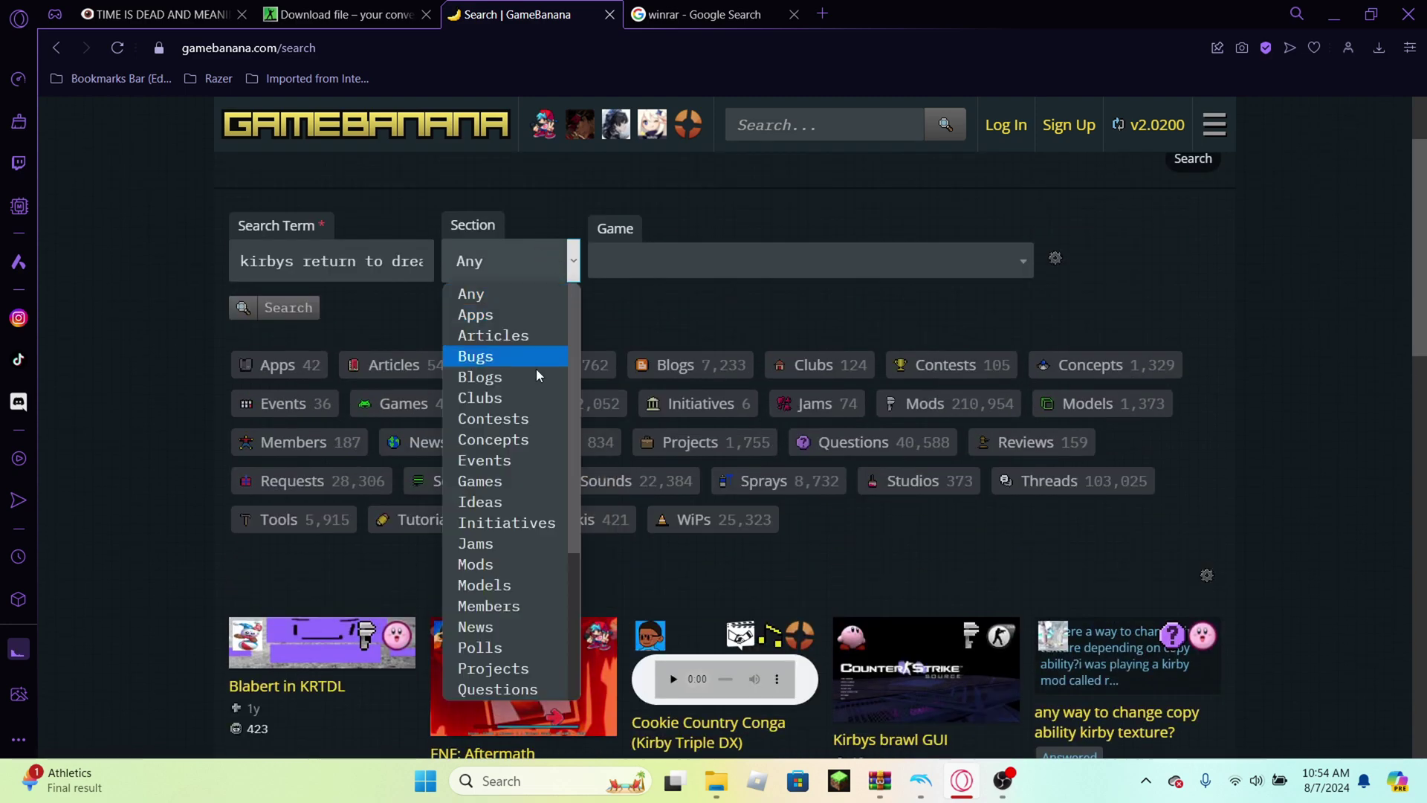
{"action": "scroll", "coordinate": [538, 401], "scroll_direction": "down", "scroll_amount": 3}
{"action": "left_click", "coordinate": [507, 367]}
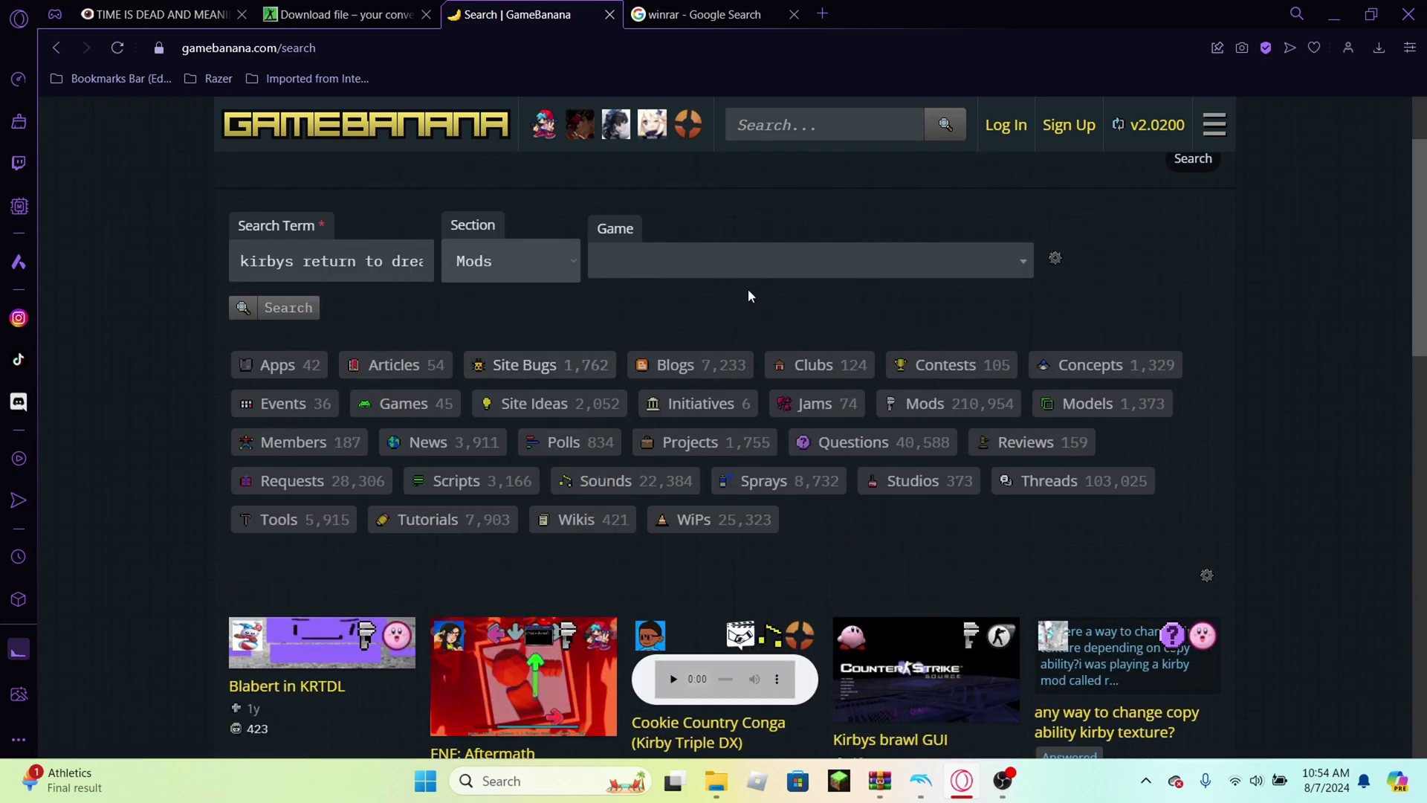
Set the game filter of the GameBanana search to Kirby's Return to Dream Land
{"action": "left_click", "coordinate": [768, 275]}
{"action": "type", "text": "kirbys"}
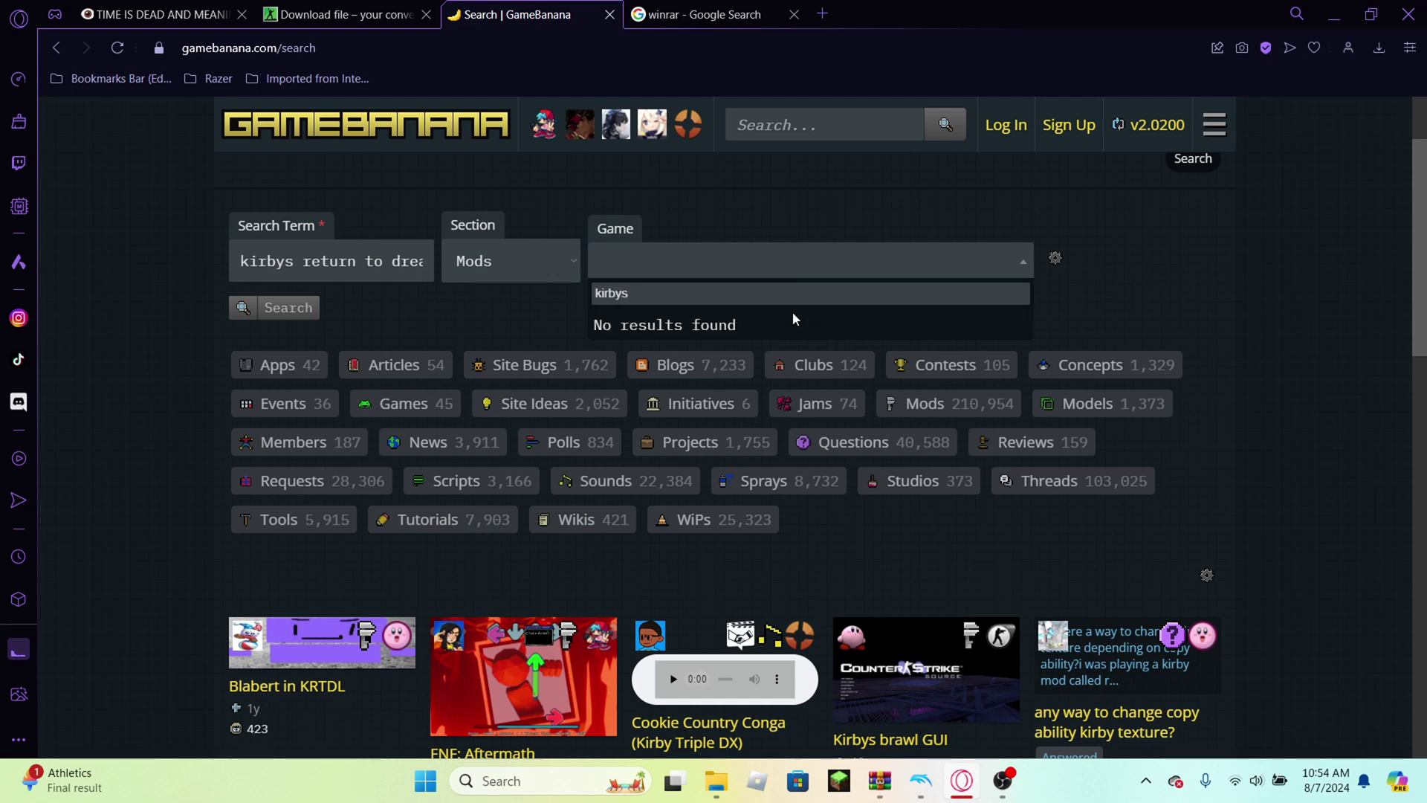
{"action": "key", "text": "BackSpace"}
{"action": "key", "text": "BackSpace"}
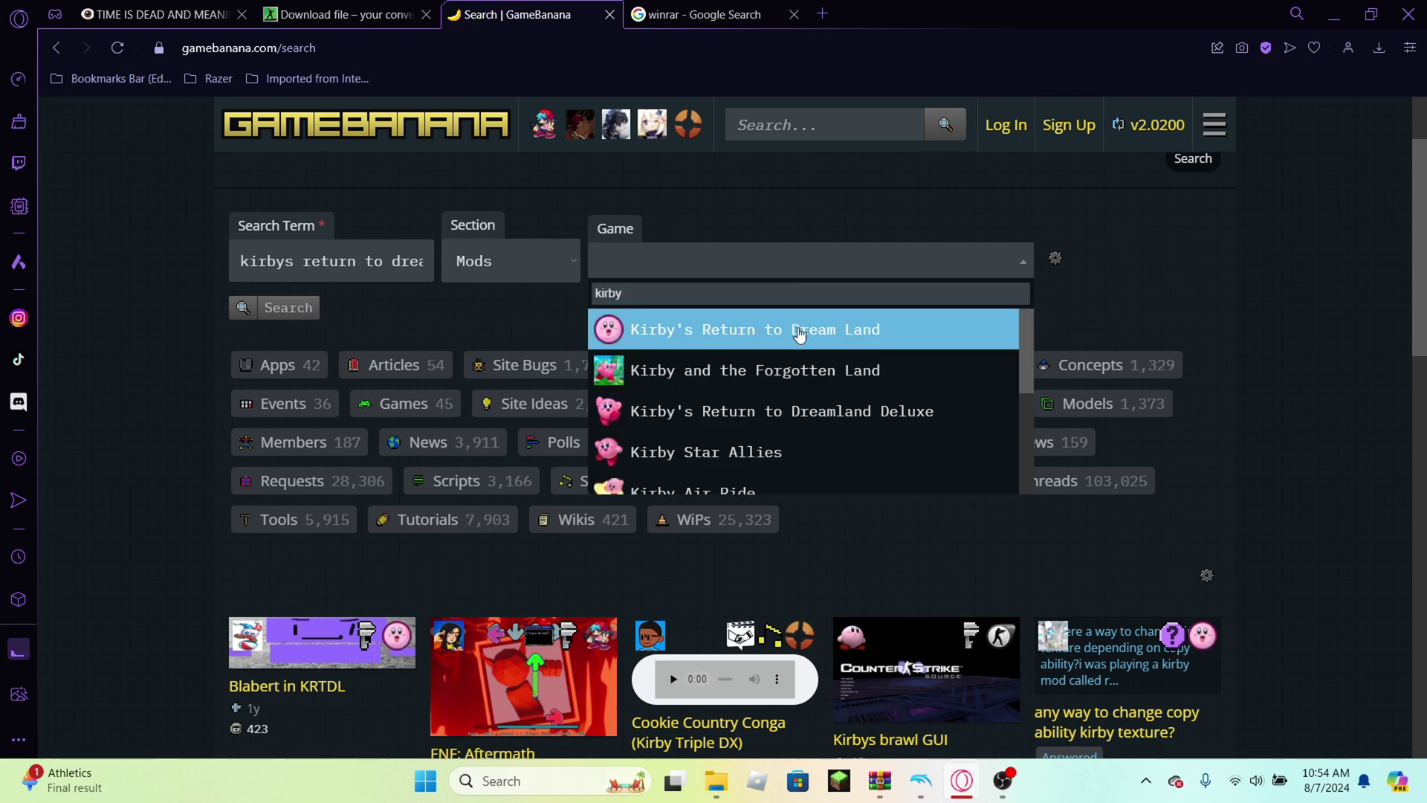
{"action": "left_click", "coordinate": [826, 325]}
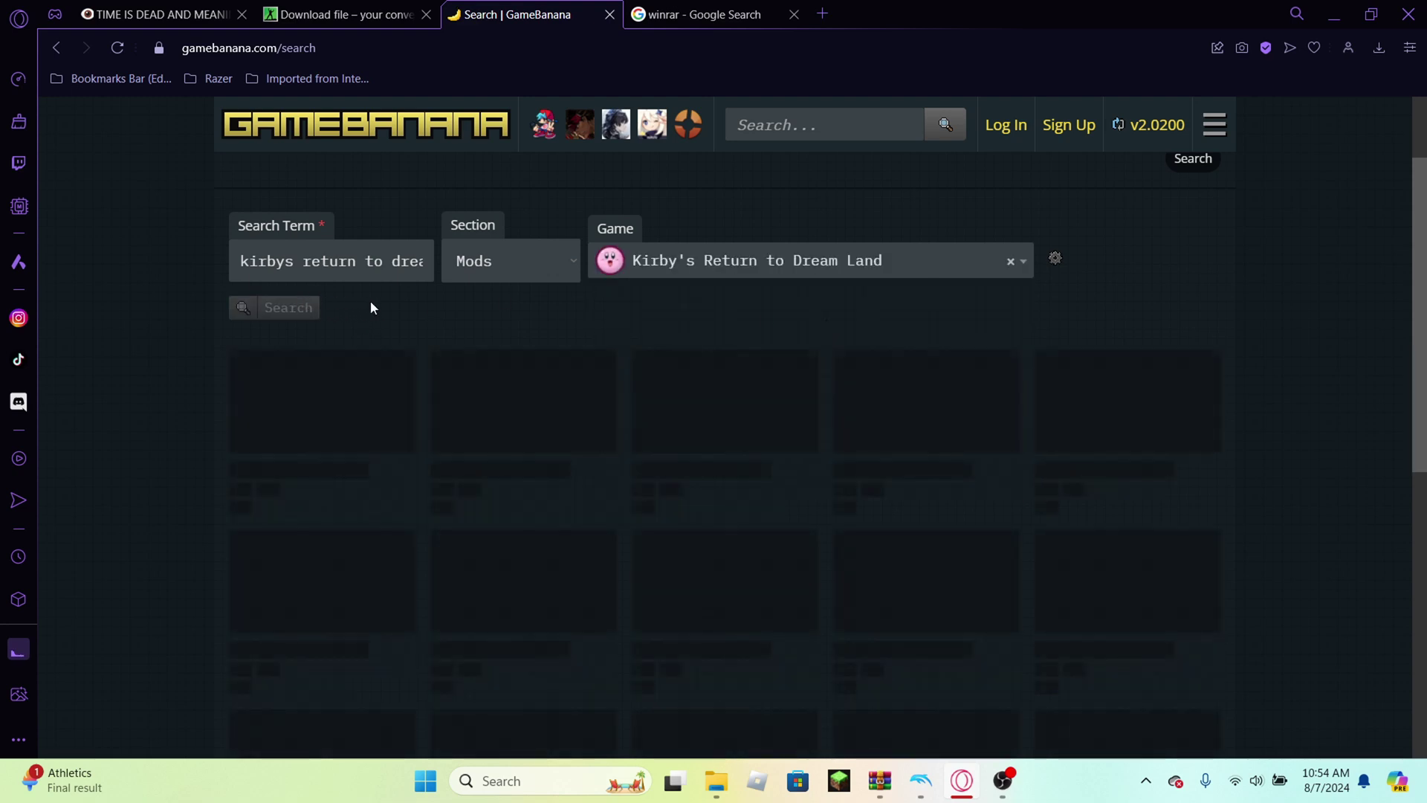
Browse the filtered mod results and open the Landia Dedede mod page
{"action": "scroll", "coordinate": [550, 466], "scroll_direction": "down", "scroll_amount": 1}
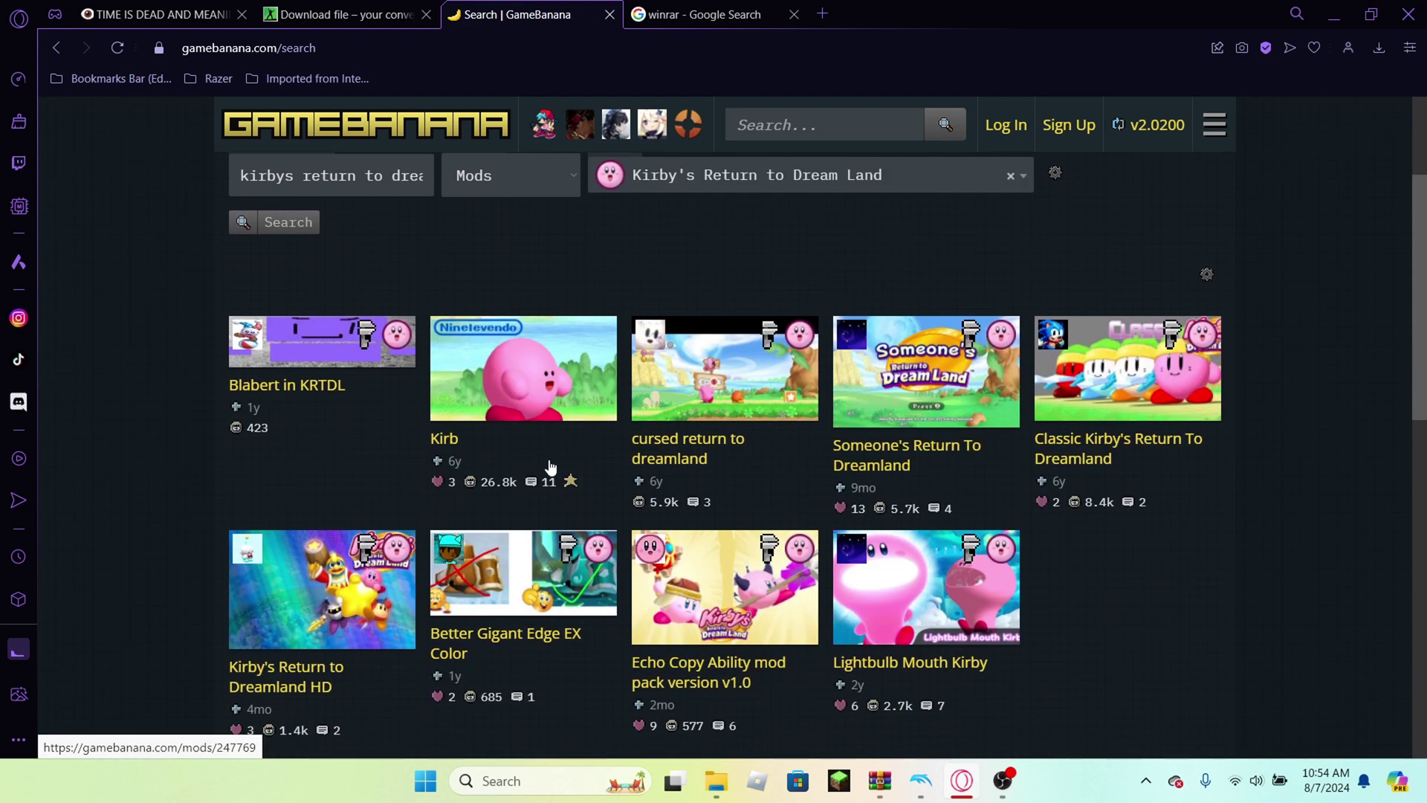
{"action": "scroll", "coordinate": [550, 466], "scroll_direction": "down", "scroll_amount": 3}
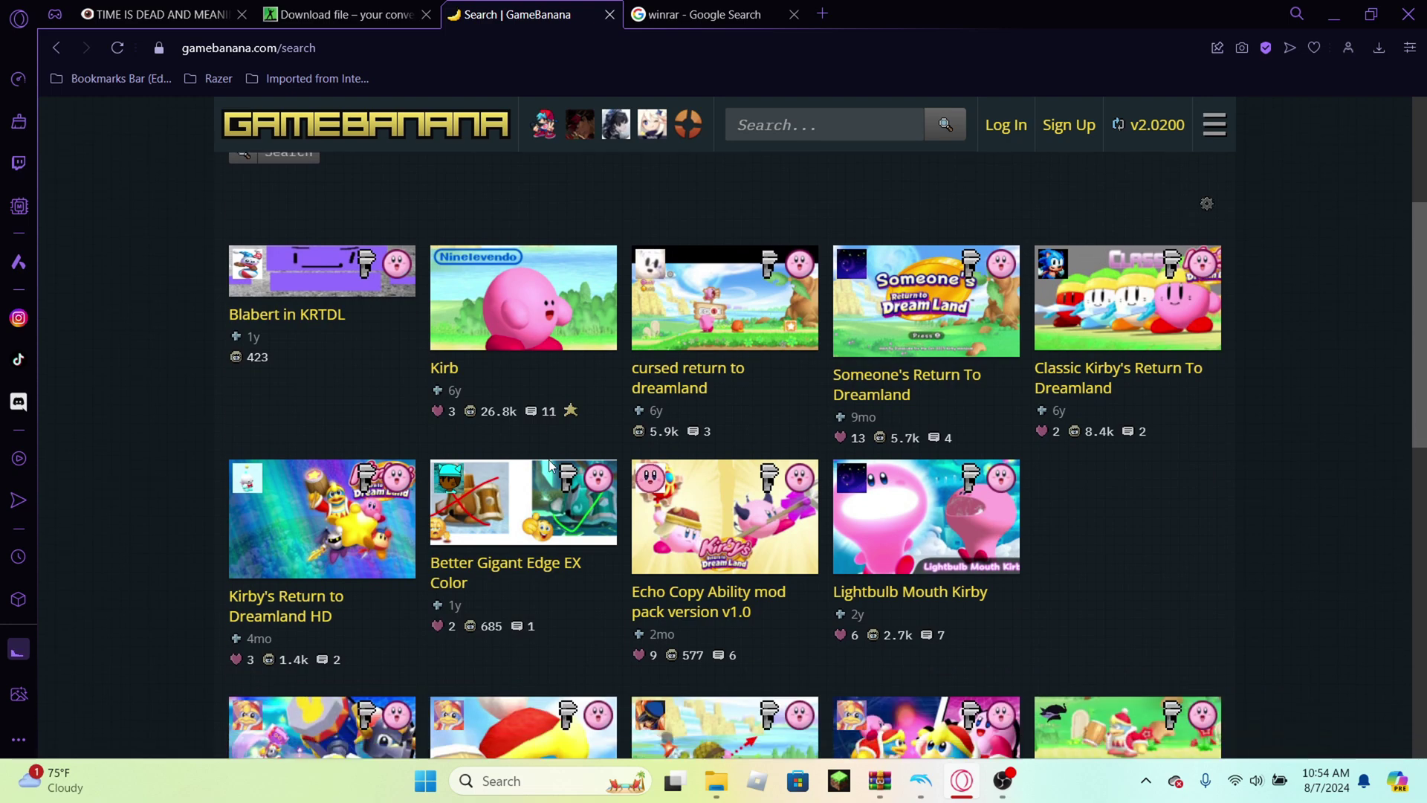
{"action": "scroll", "coordinate": [550, 466], "scroll_direction": "down", "scroll_amount": 2}
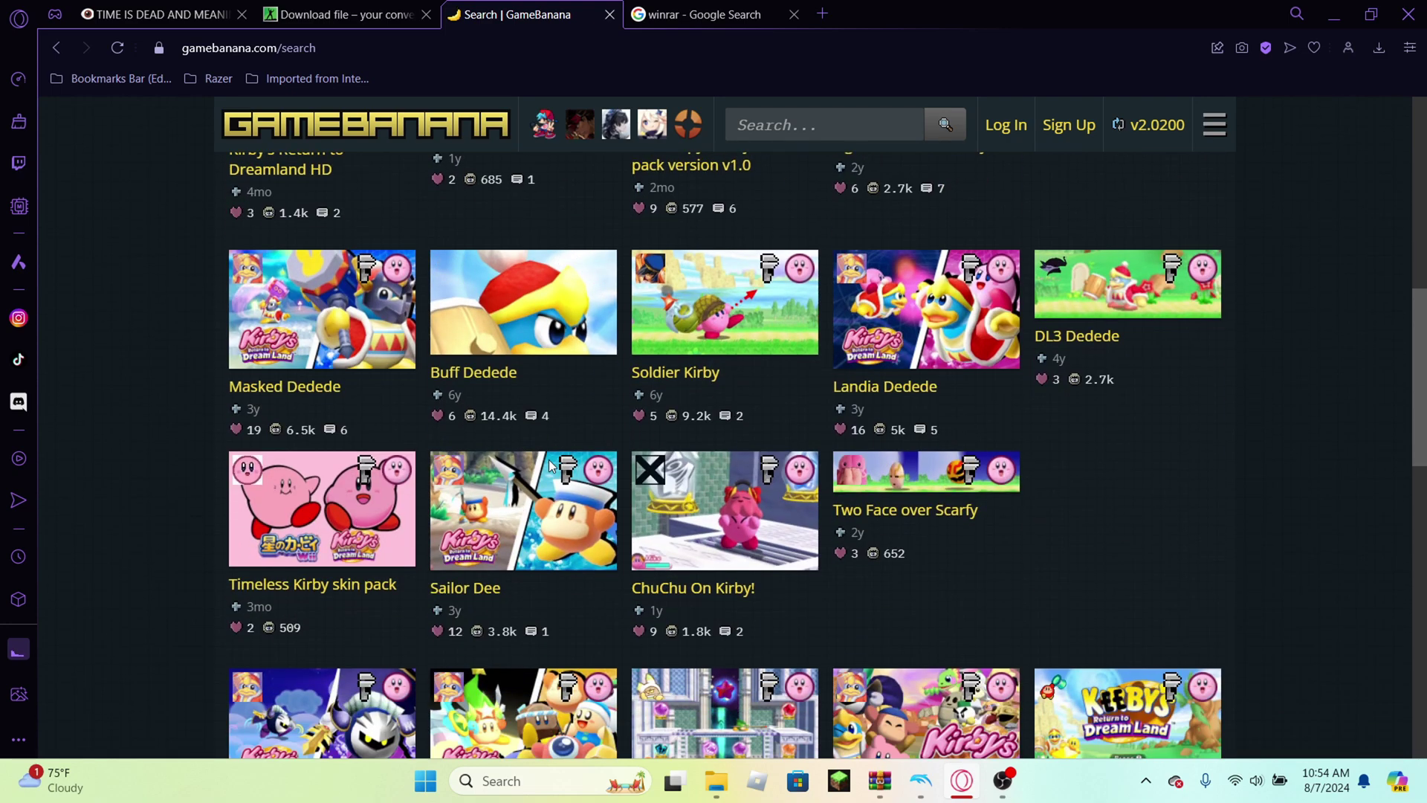
{"action": "scroll", "coordinate": [842, 428], "scroll_direction": "down", "scroll_amount": 1}
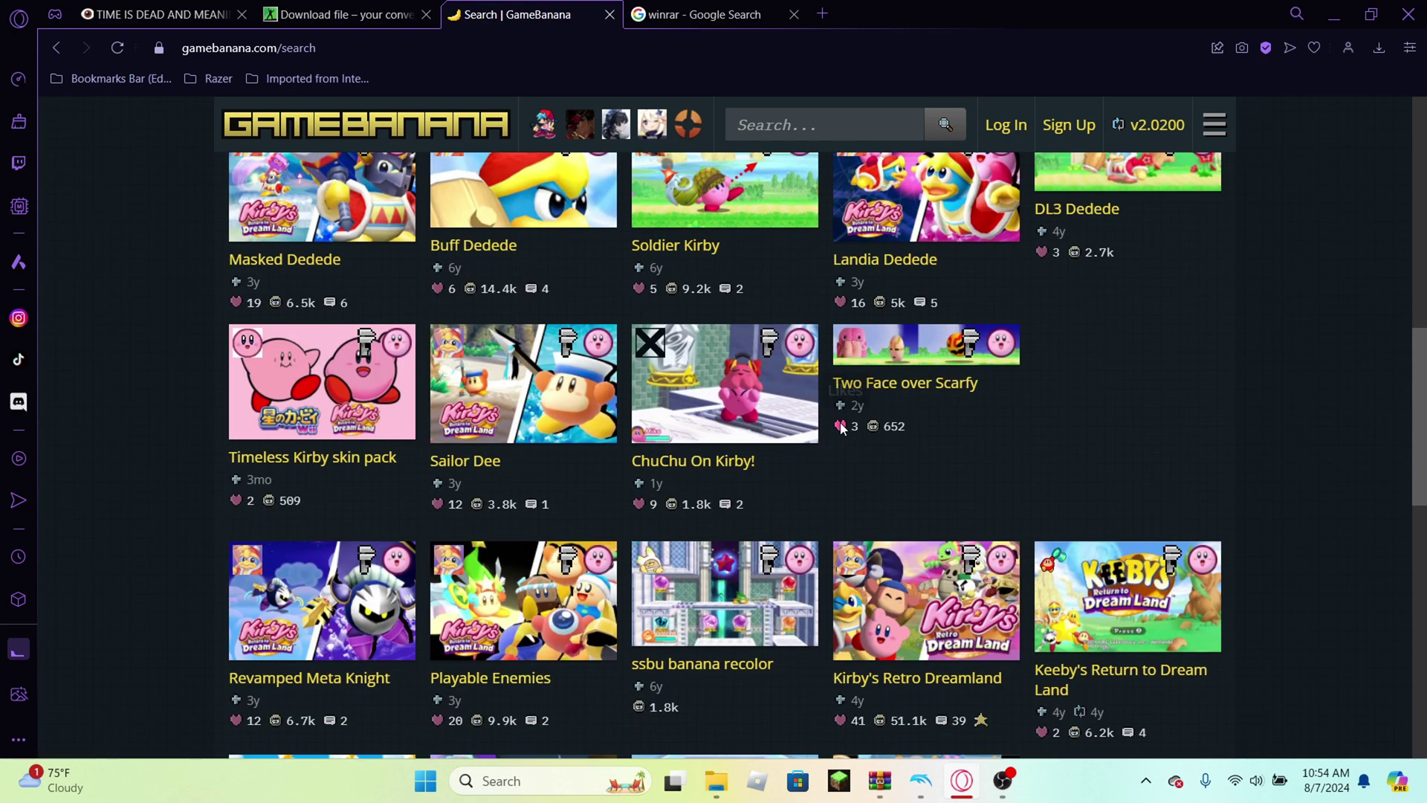
{"action": "scroll", "coordinate": [877, 387], "scroll_direction": "up", "scroll_amount": 1}
{"action": "left_click", "coordinate": [913, 342]}
Download landia_dedede.zip from the files section of the Landia Dedede mod page
{"action": "scroll", "coordinate": [626, 470], "scroll_direction": "down", "scroll_amount": 5}
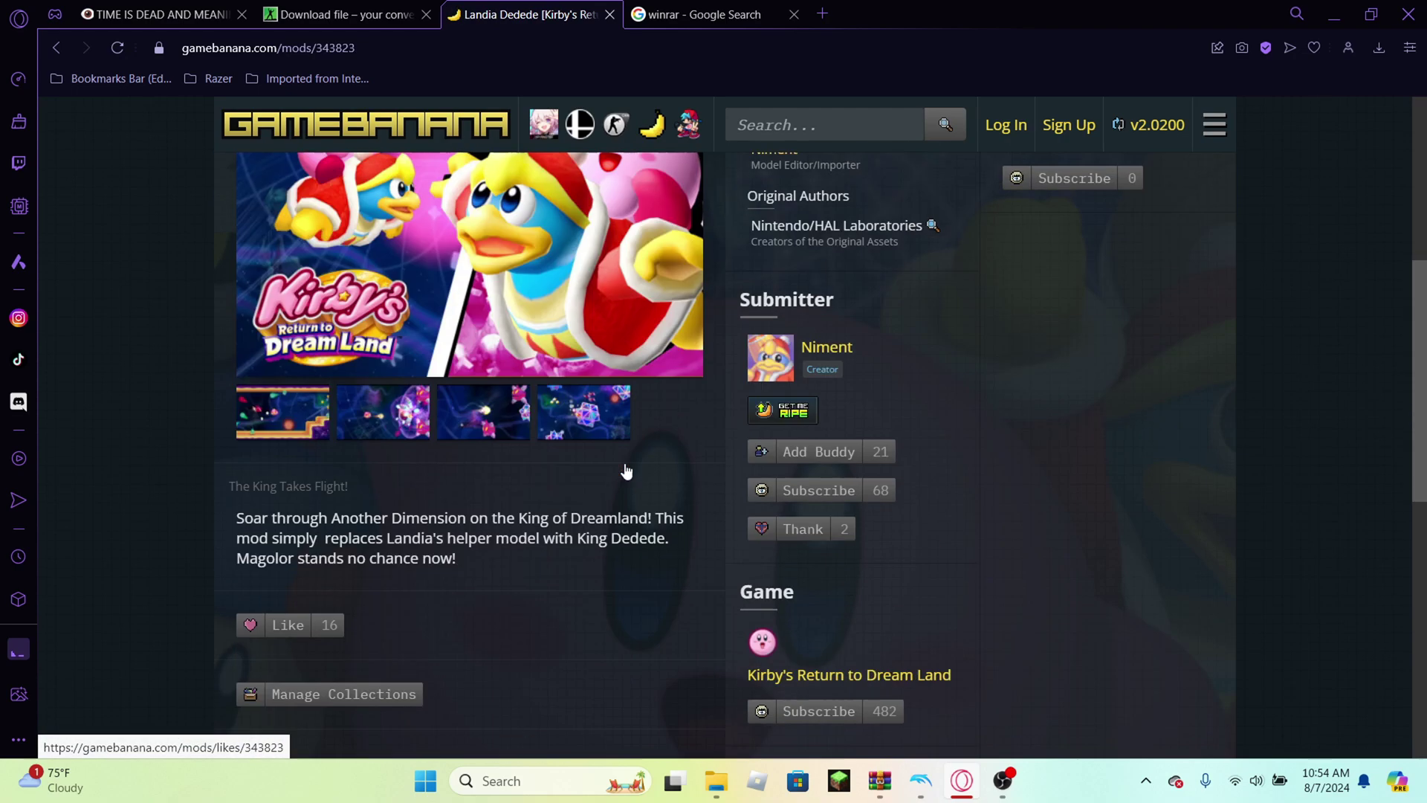
{"action": "scroll", "coordinate": [625, 470], "scroll_direction": "down", "scroll_amount": 1}
{"action": "scroll", "coordinate": [372, 706], "scroll_direction": "down", "scroll_amount": 1}
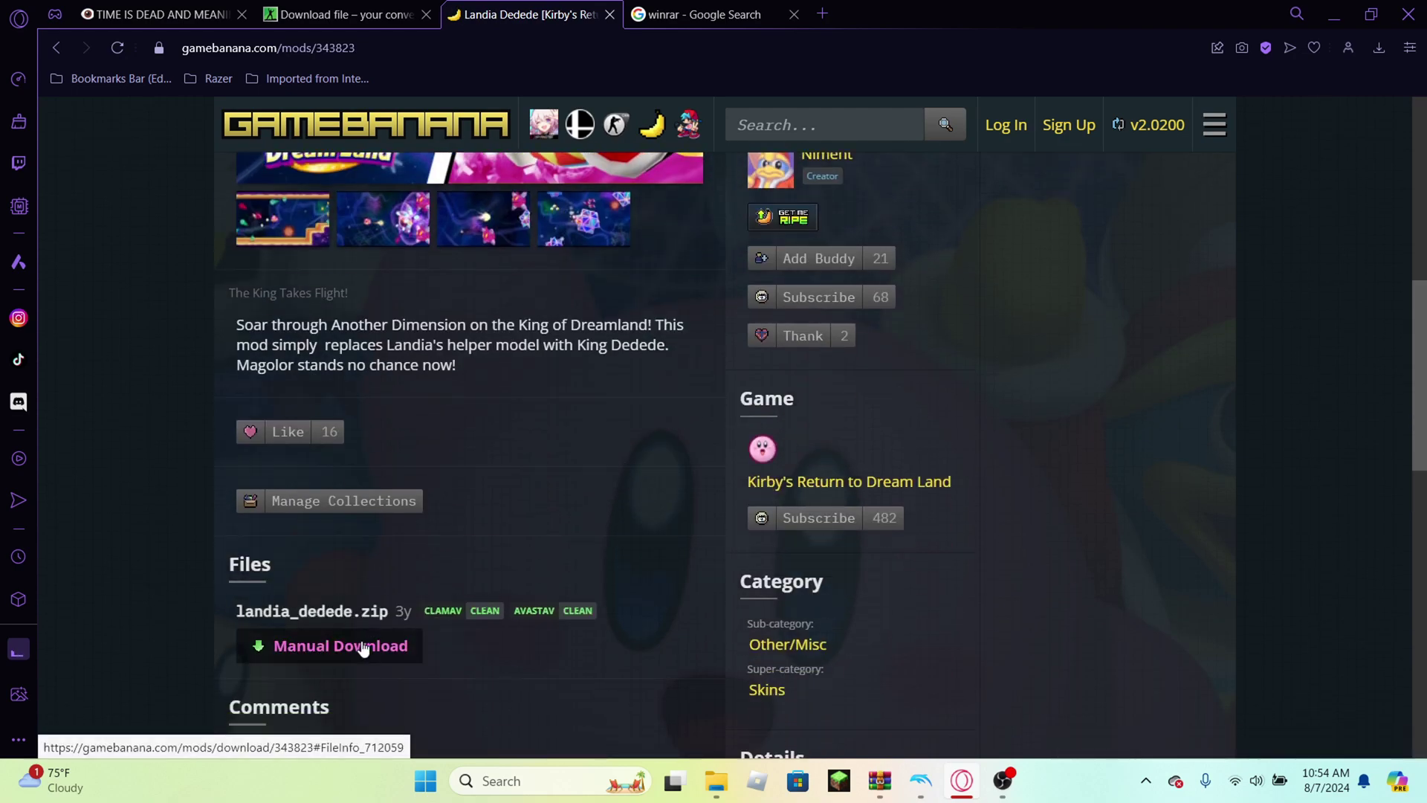
{"action": "left_click", "coordinate": [362, 646]}
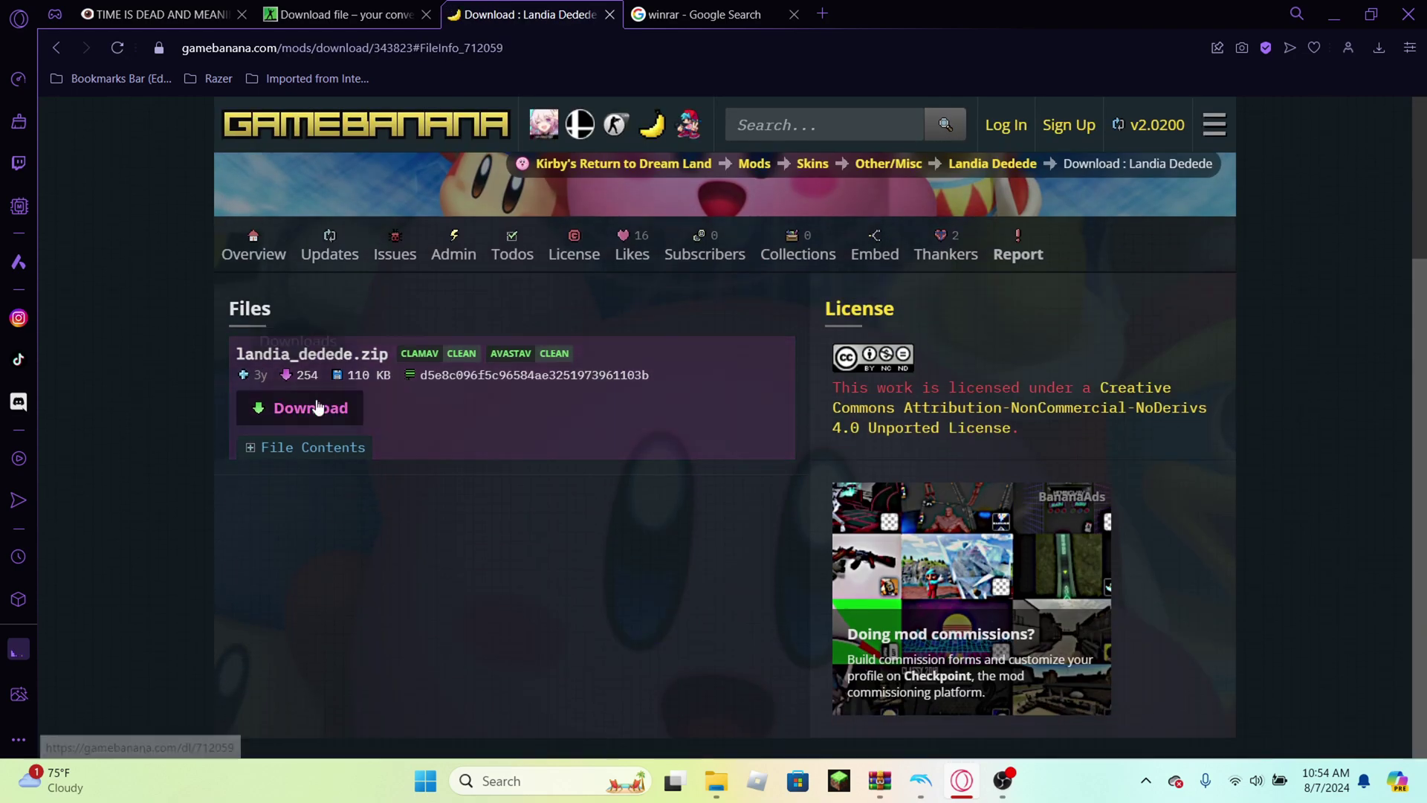
{"action": "left_click", "coordinate": [318, 407]}
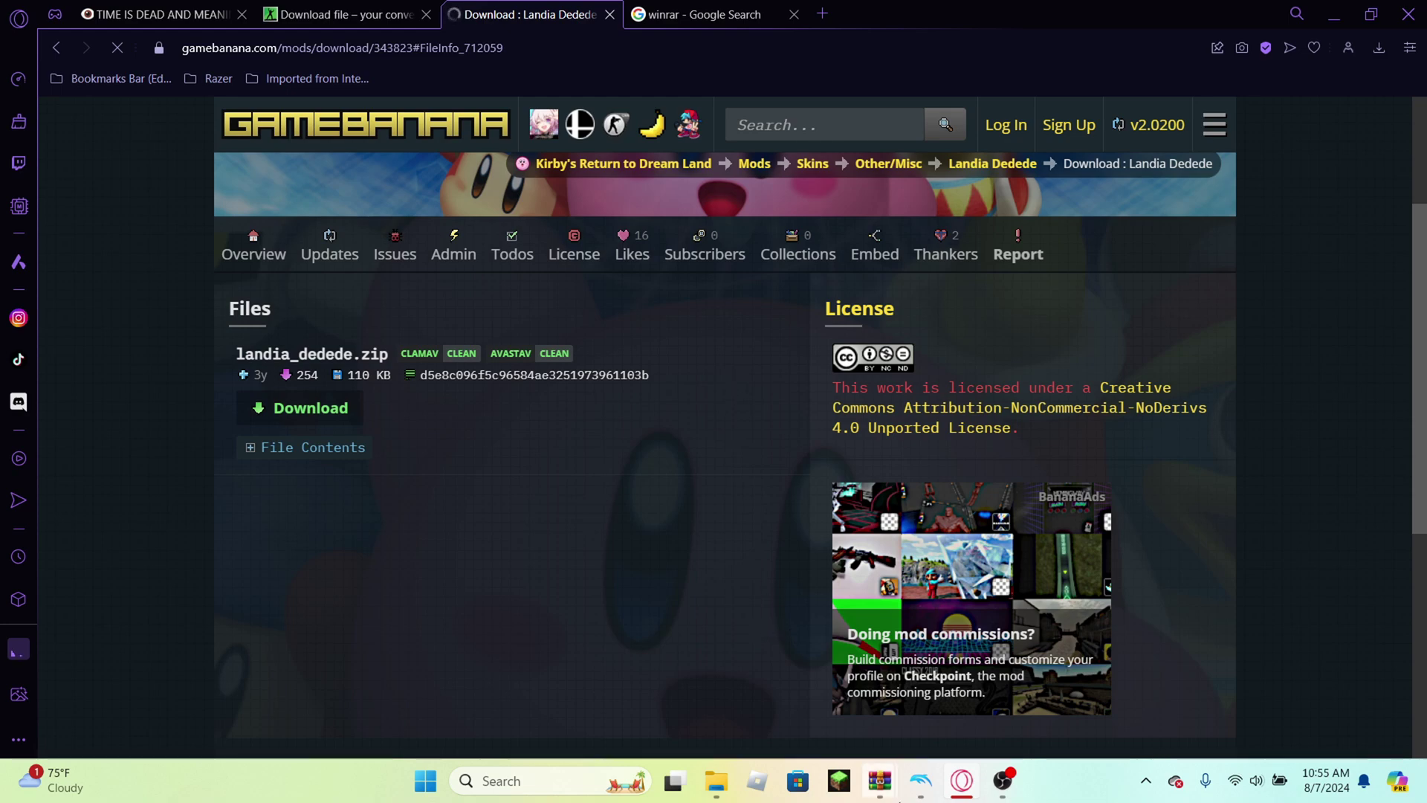
Show the downloaded landia_dedede.zip in its folder and open the archive, accepting the security warning
{"action": "left_click", "coordinate": [1378, 49]}
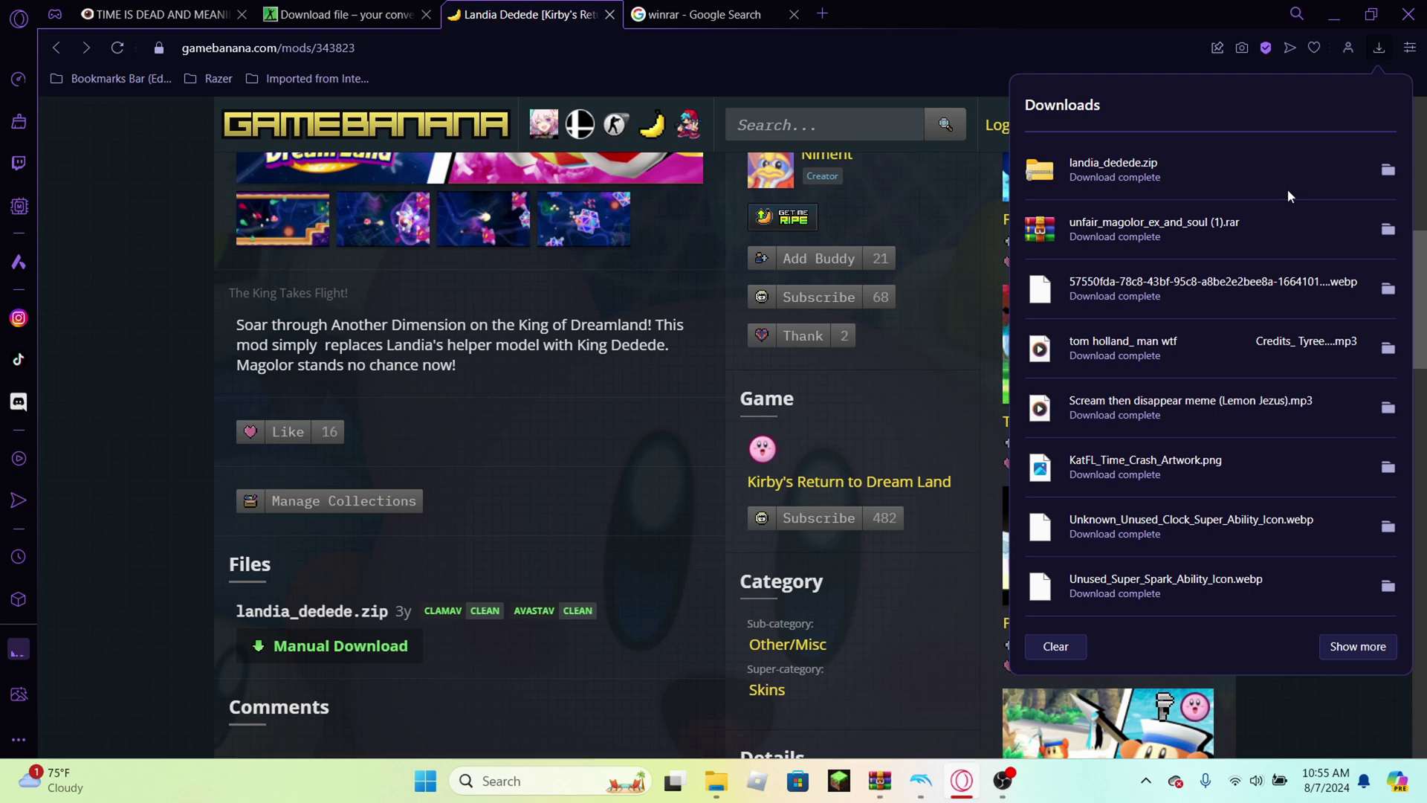
{"action": "left_click", "coordinate": [1387, 170]}
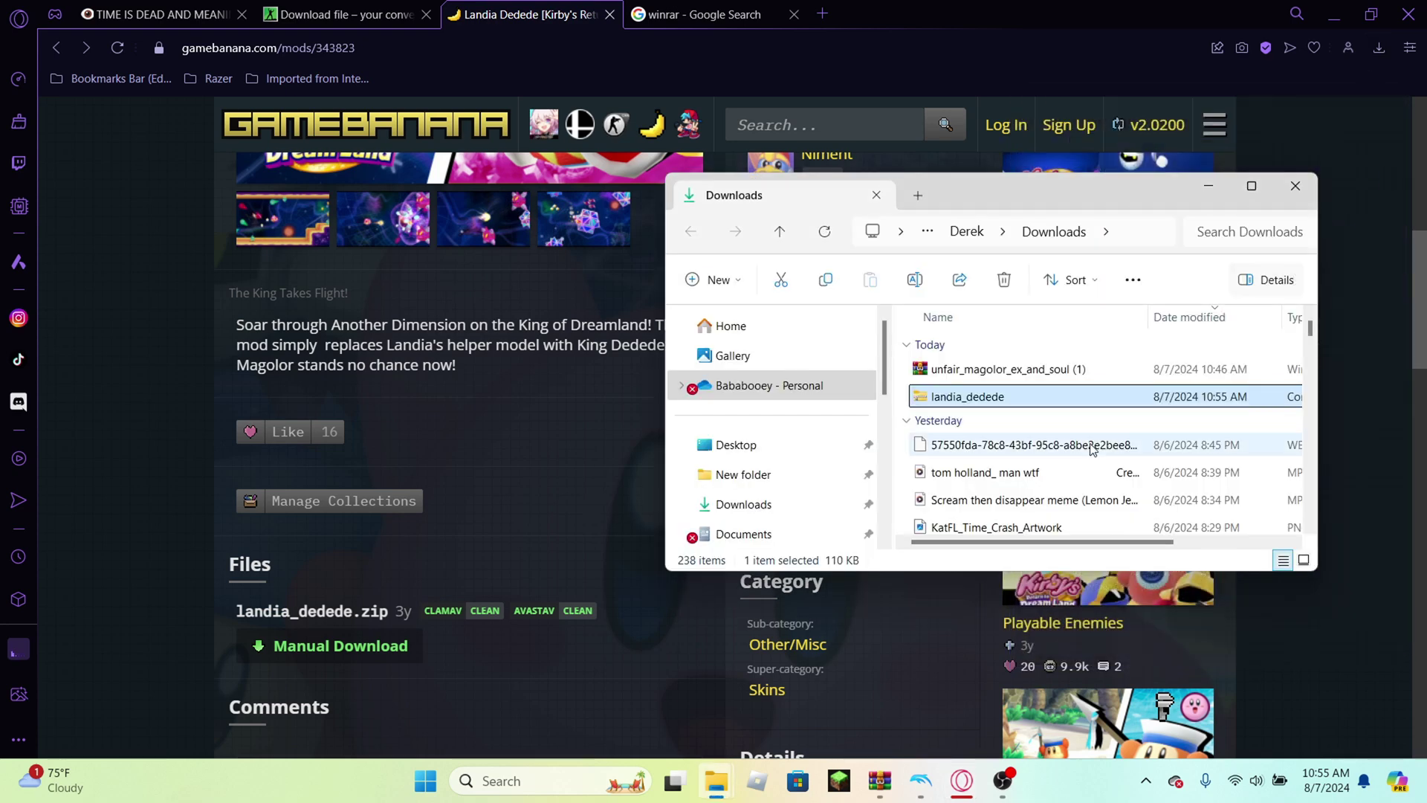
{"action": "double_click", "coordinate": [1048, 405]}
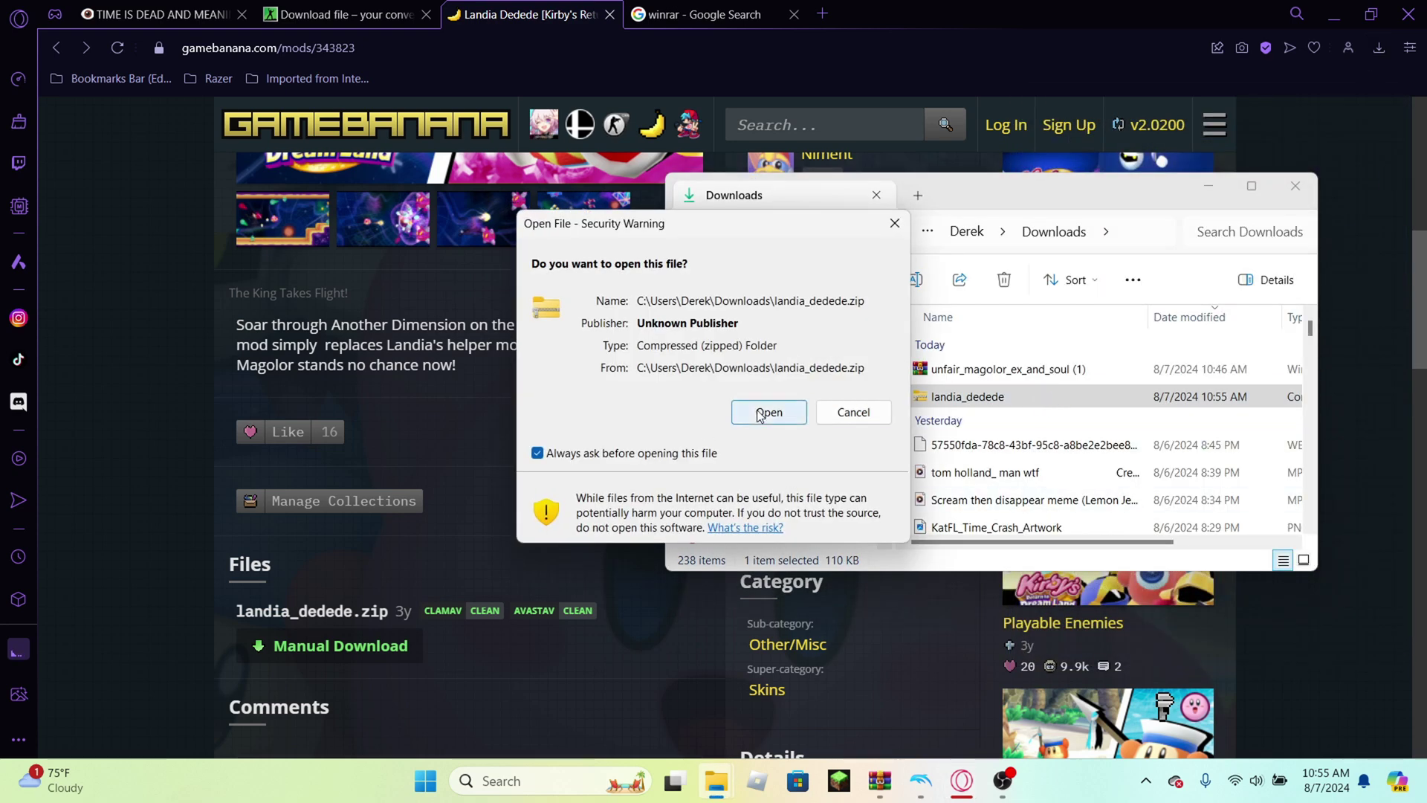
{"action": "left_click", "coordinate": [789, 413]}
Place the Videos File Explorer window beside the landia_dedede window and browse it to the DATA folder inside New folder
{"action": "mouse_move", "coordinate": [718, 789]}
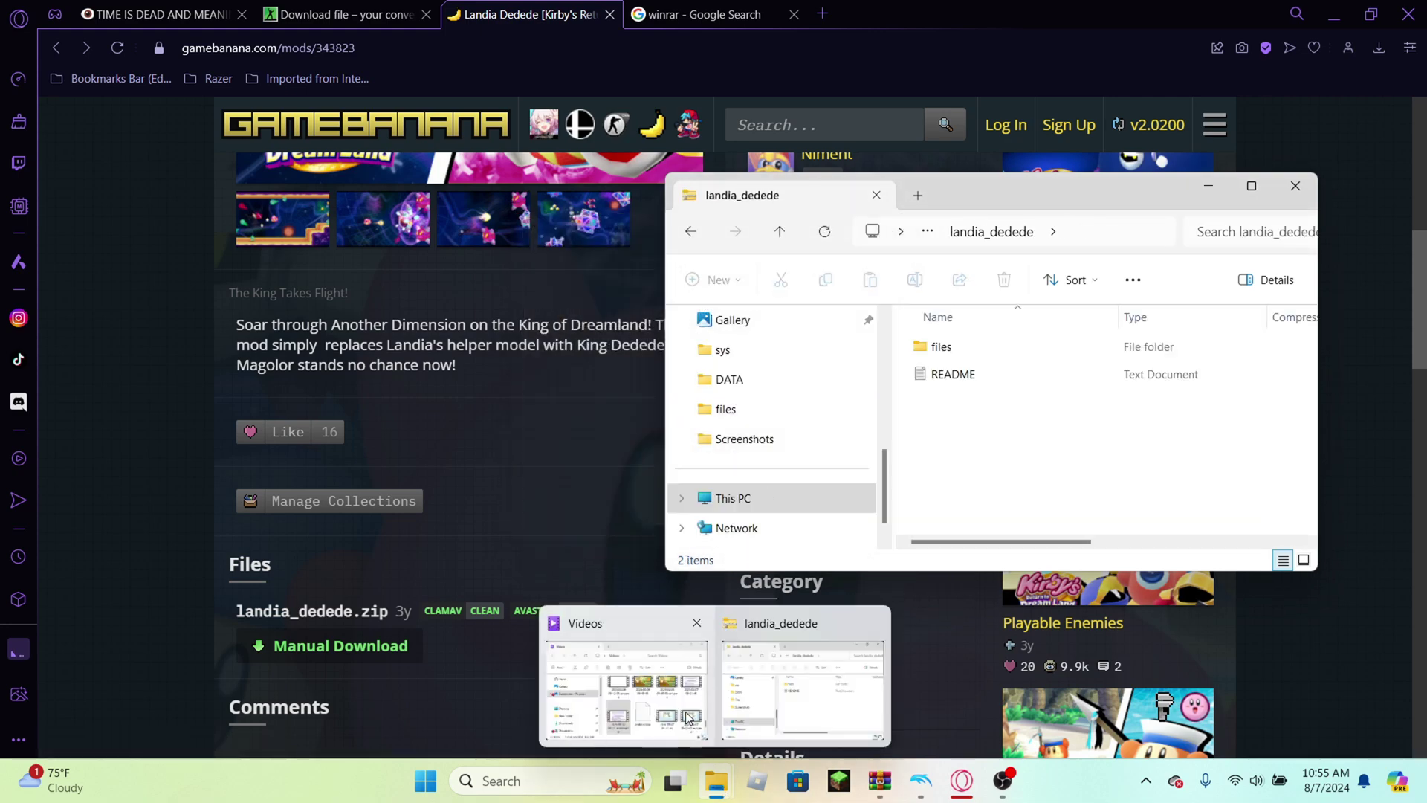
{"action": "mouse_move", "coordinate": [758, 691]}
{"action": "left_click", "coordinate": [679, 685]}
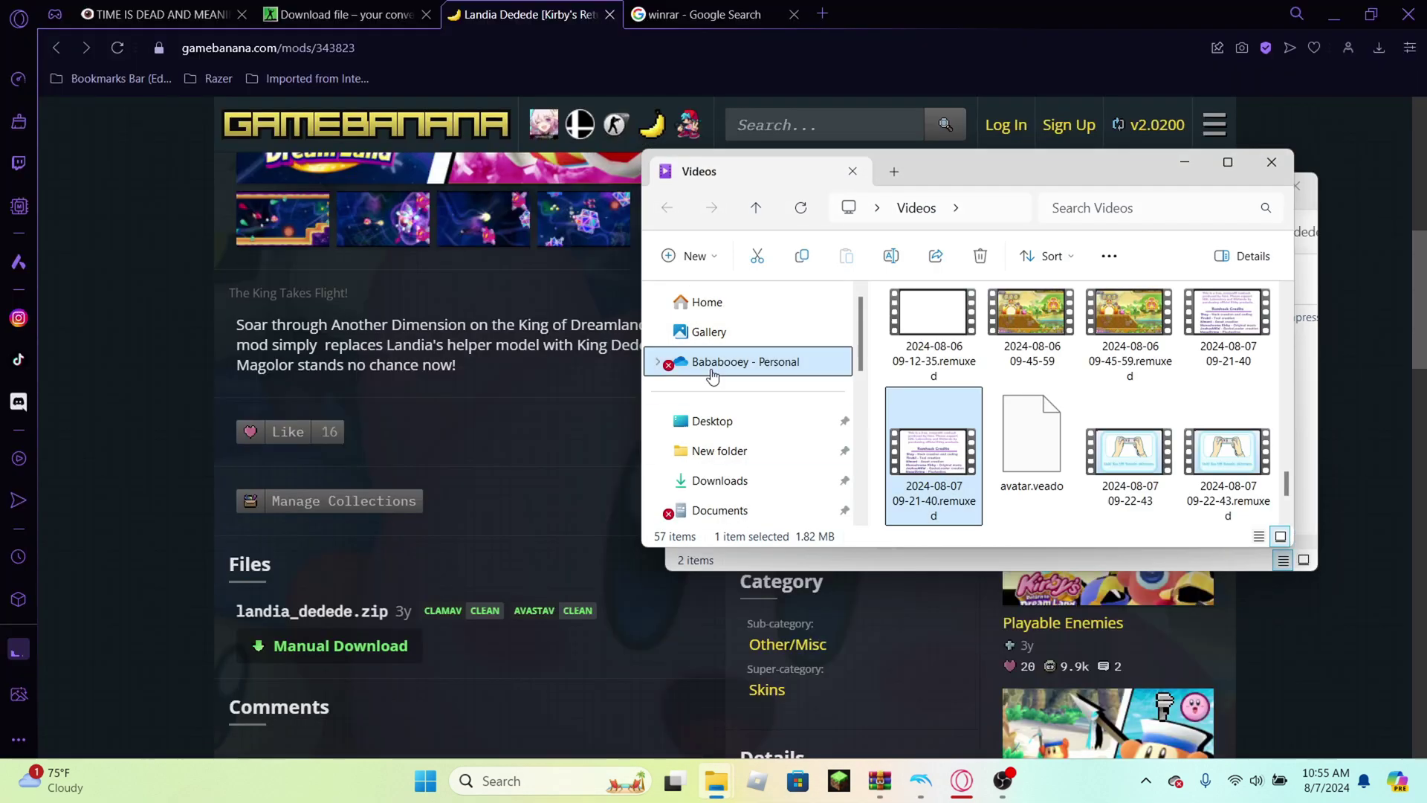
{"action": "left_click_drag", "start_coordinate": [849, 193], "coordinate": [391, 173]}
{"action": "left_click", "coordinate": [108, 451]}
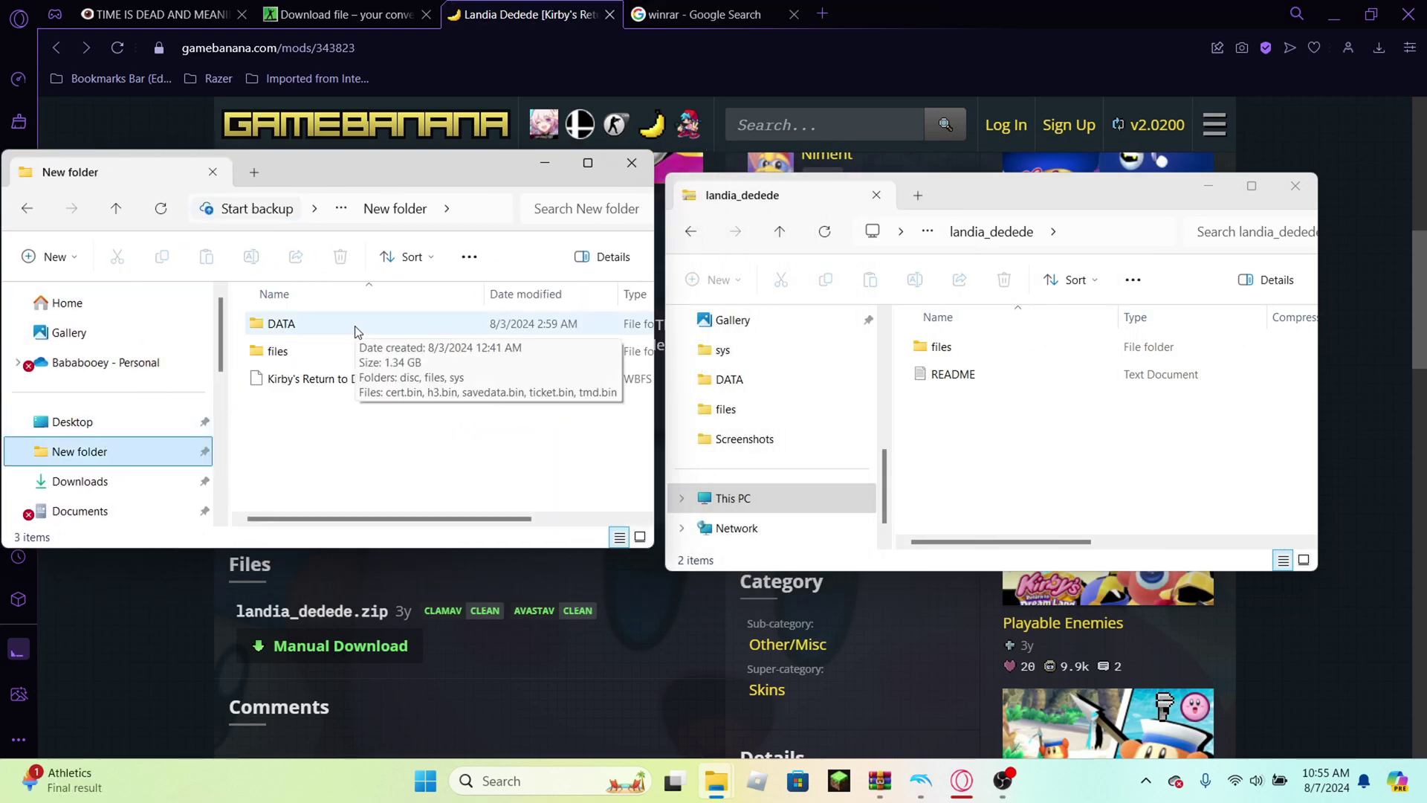
{"action": "double_click", "coordinate": [351, 327]}
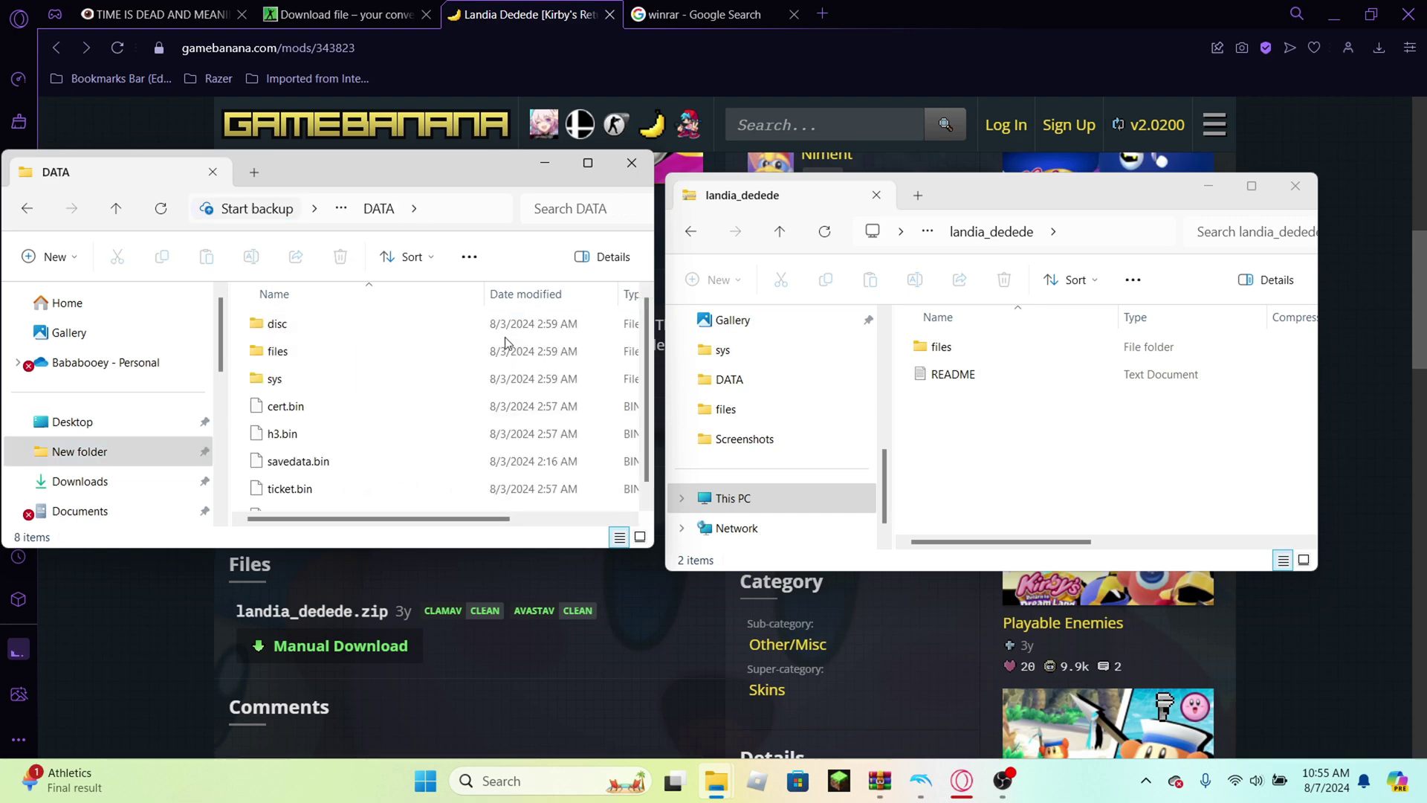
Copy the mod's files folder into the game's DATA folder, replacing the existing Landia.brres.cmp, and close both File Explorer windows
{"action": "left_click", "coordinate": [962, 347]}
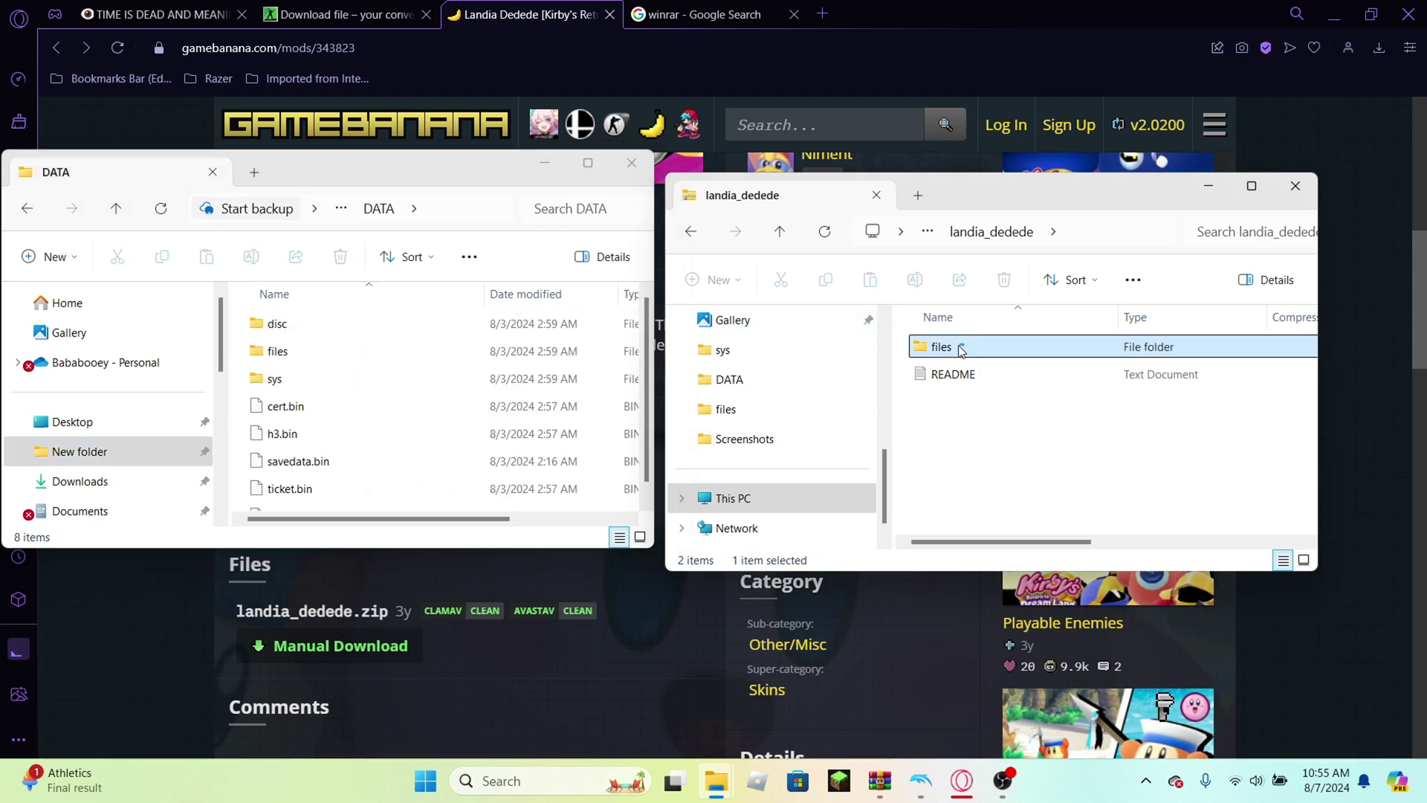
{"action": "left_click_drag", "start_coordinate": [1017, 341], "coordinate": [550, 351]}
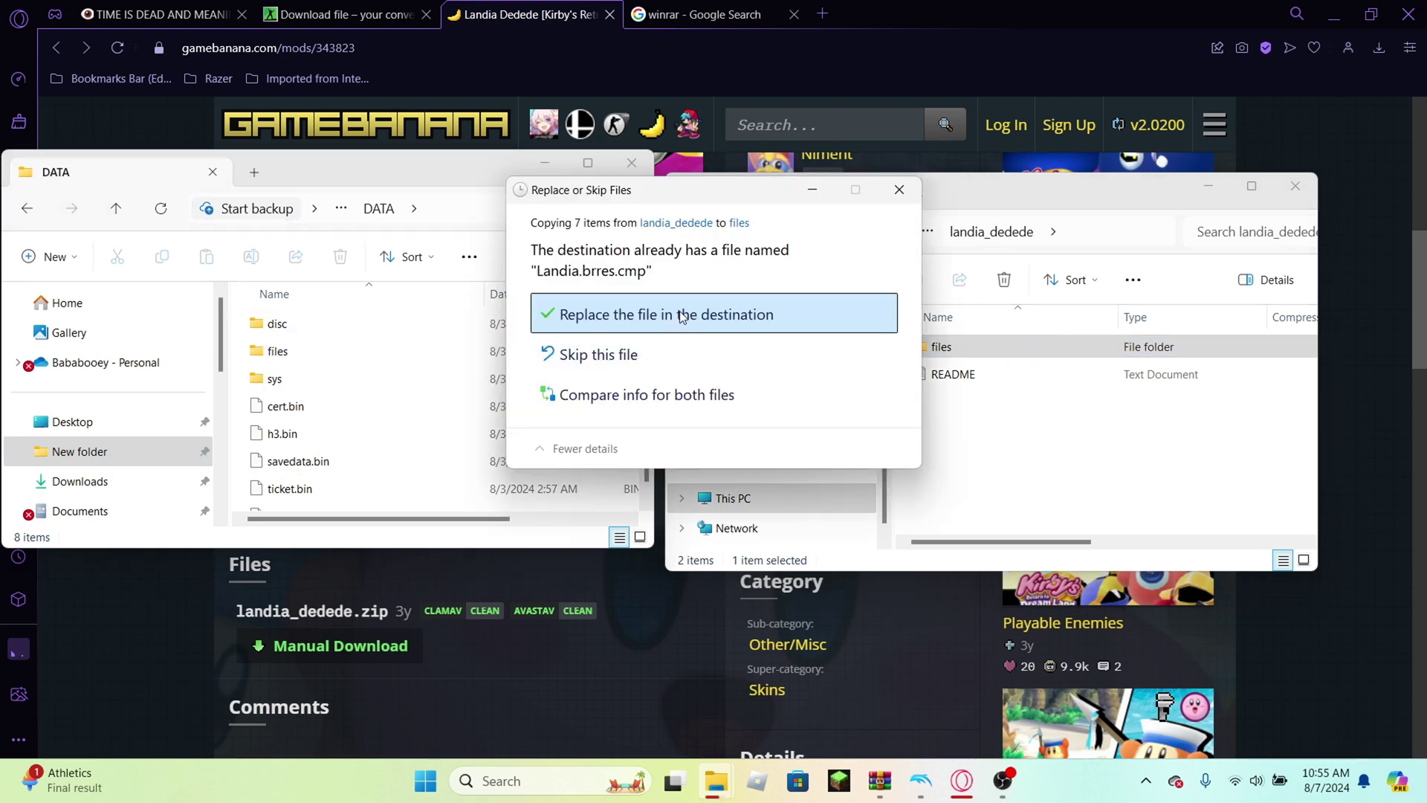
{"action": "left_click", "coordinate": [682, 315]}
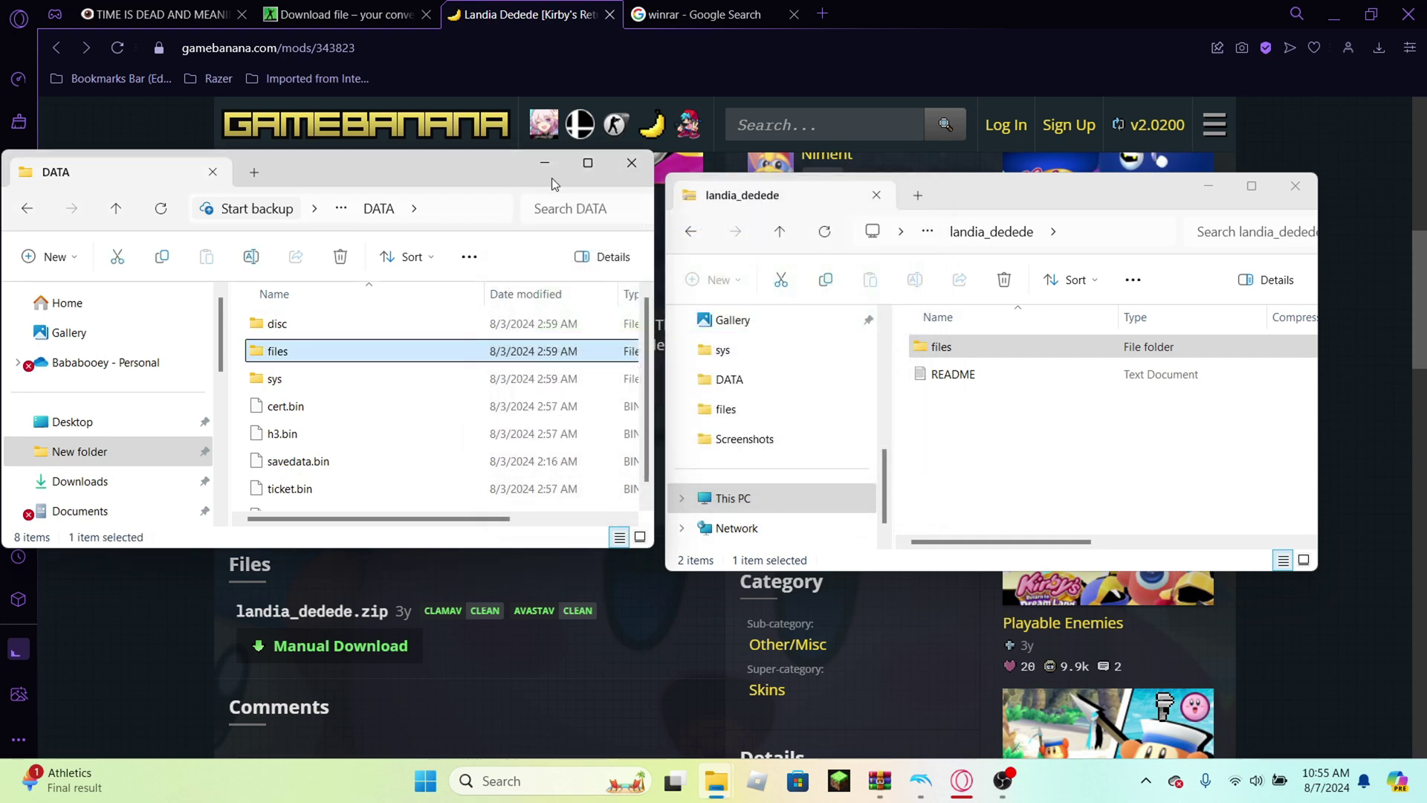
{"action": "left_click", "coordinate": [631, 160]}
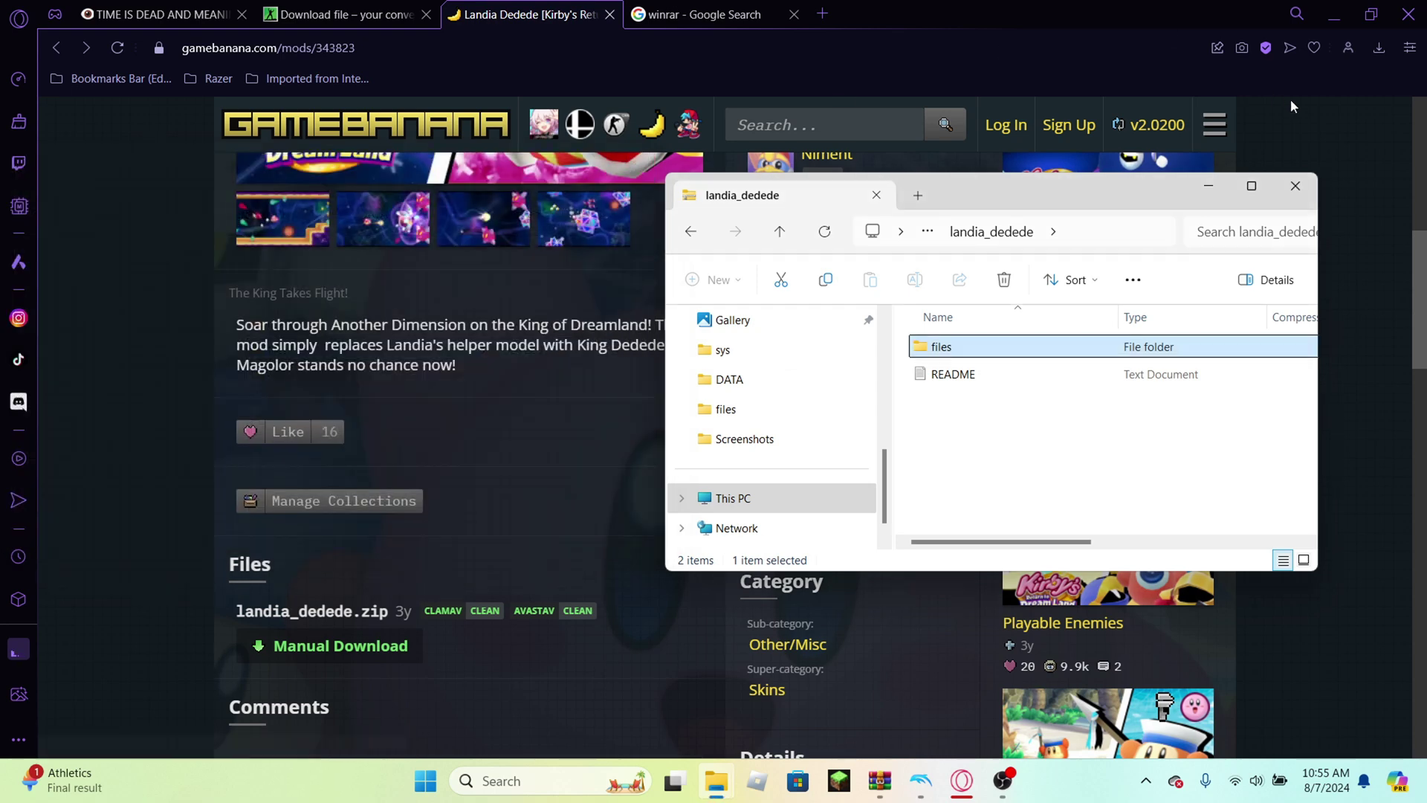
{"action": "left_click", "coordinate": [1292, 188]}
Switch to Dolphin and run the modded game by opening main.dol from the sys folder in New folder's DATA directory
{"action": "mouse_move", "coordinate": [920, 780]}
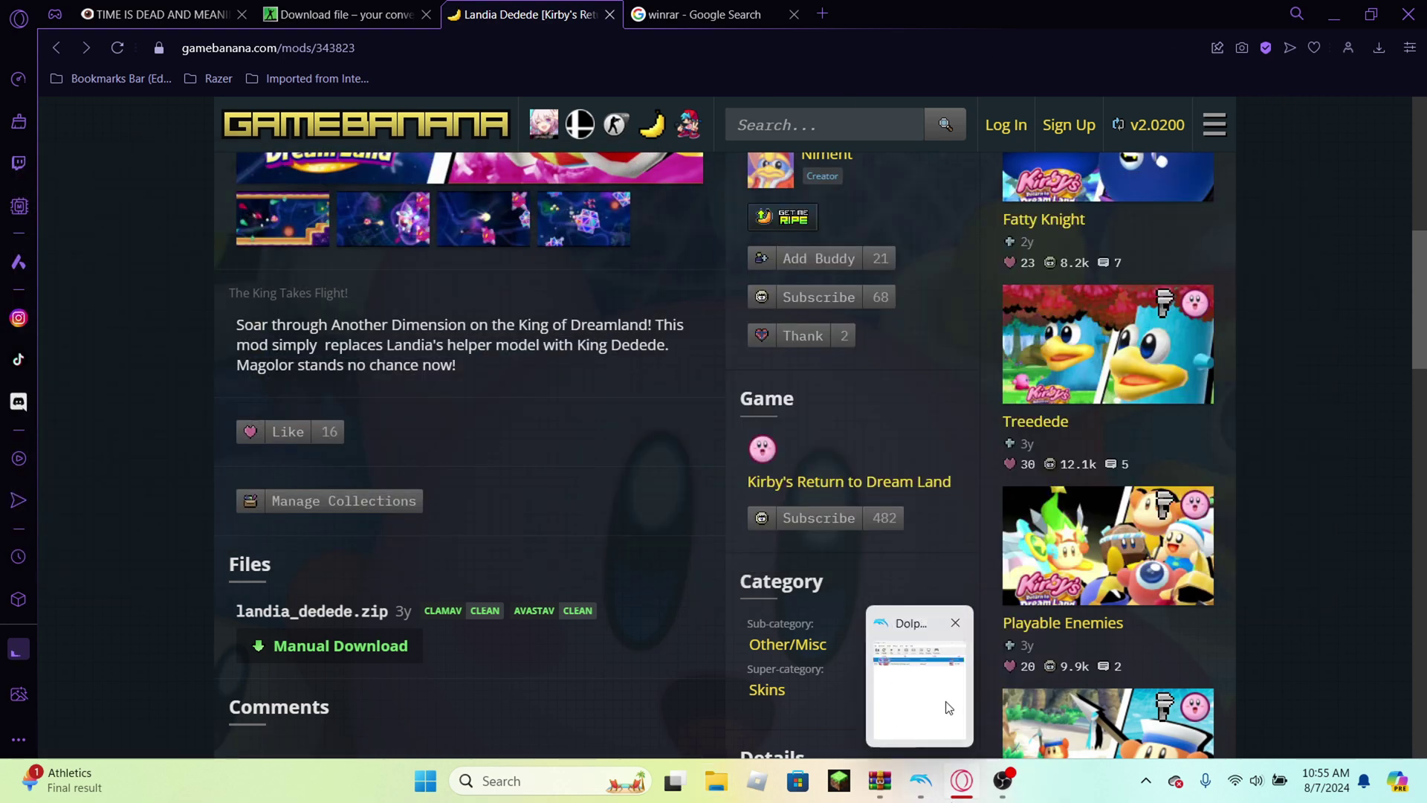
{"action": "left_click", "coordinate": [948, 706]}
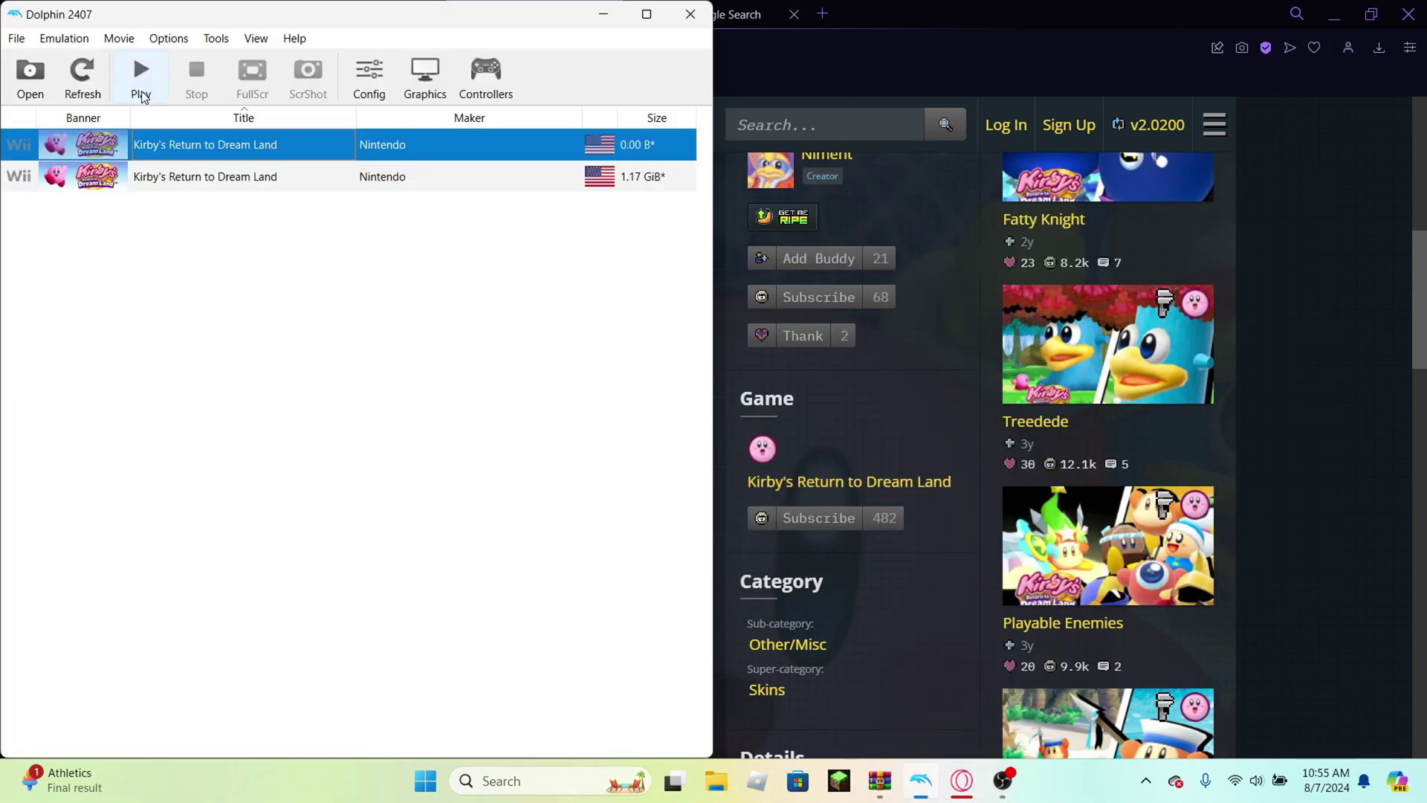
{"action": "left_click", "coordinate": [39, 93]}
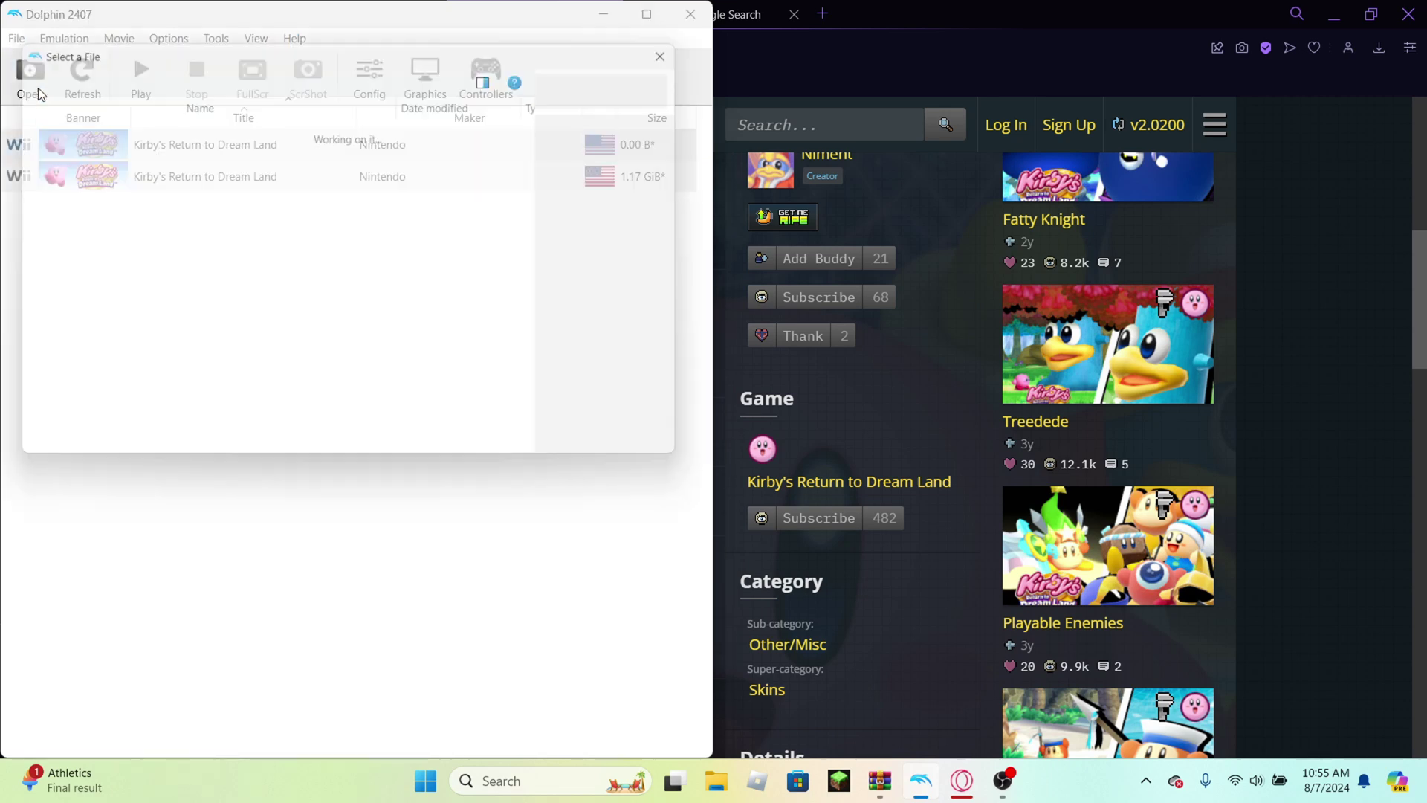
{"action": "left_click", "coordinate": [97, 303]}
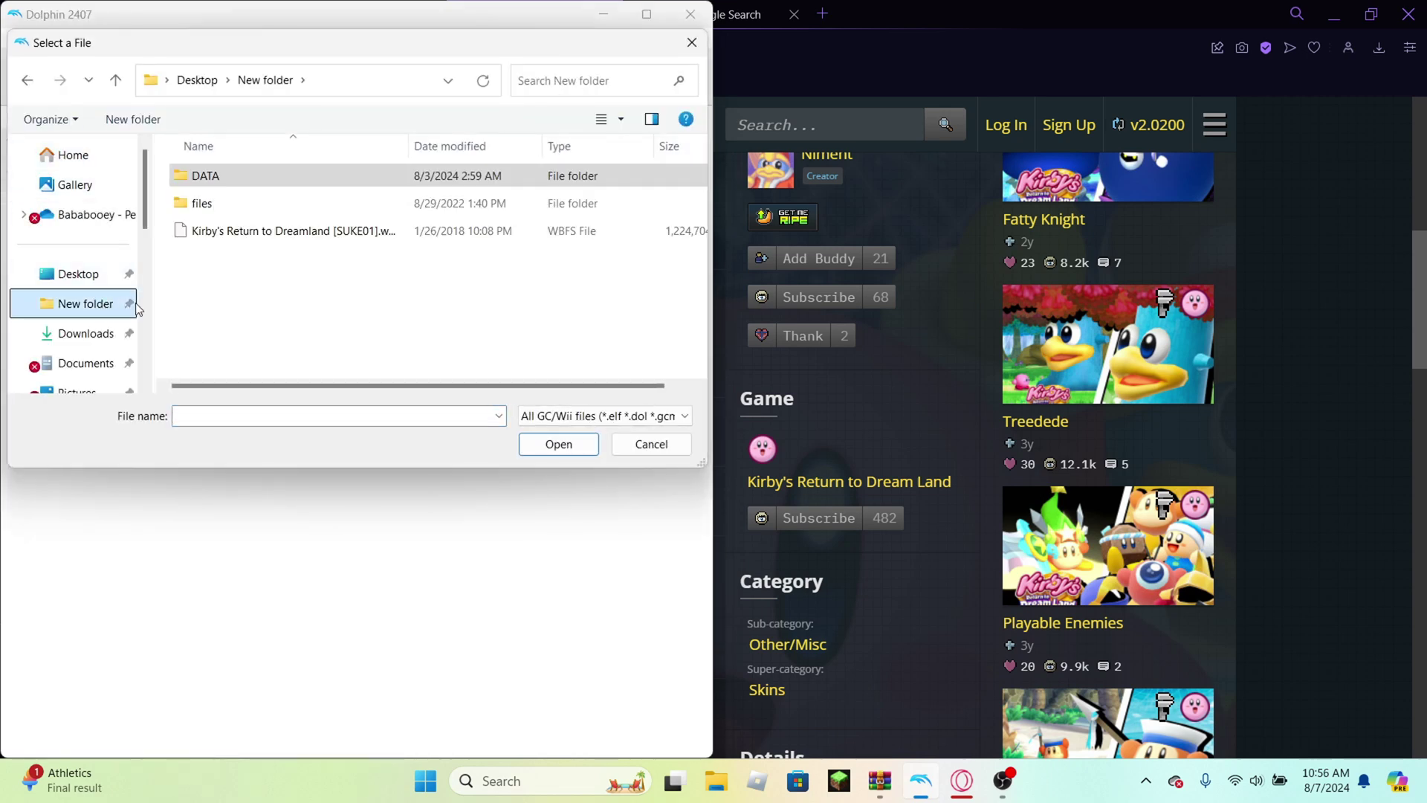
{"action": "double_click", "coordinate": [307, 177]}
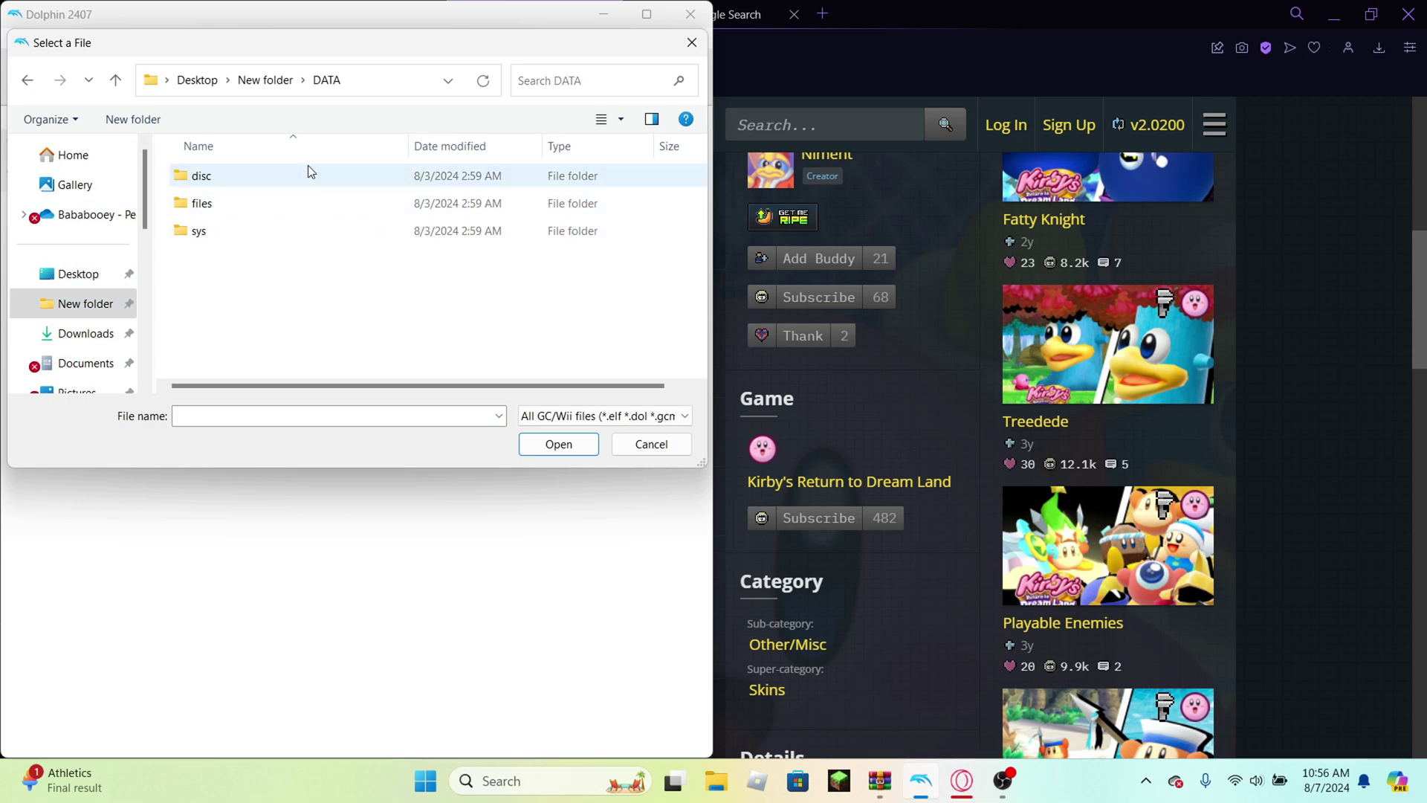
{"action": "double_click", "coordinate": [278, 229]}
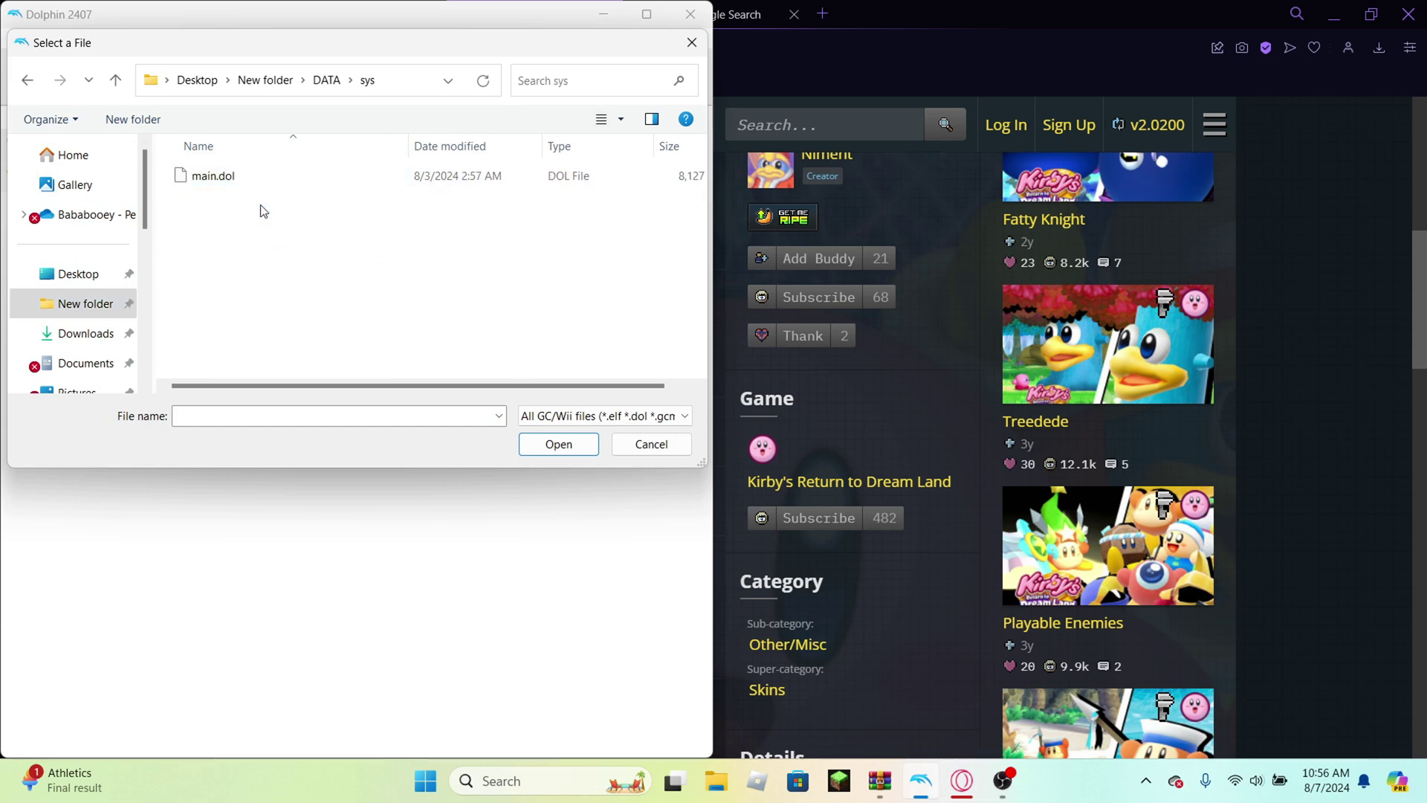
{"action": "left_click", "coordinate": [247, 186]}
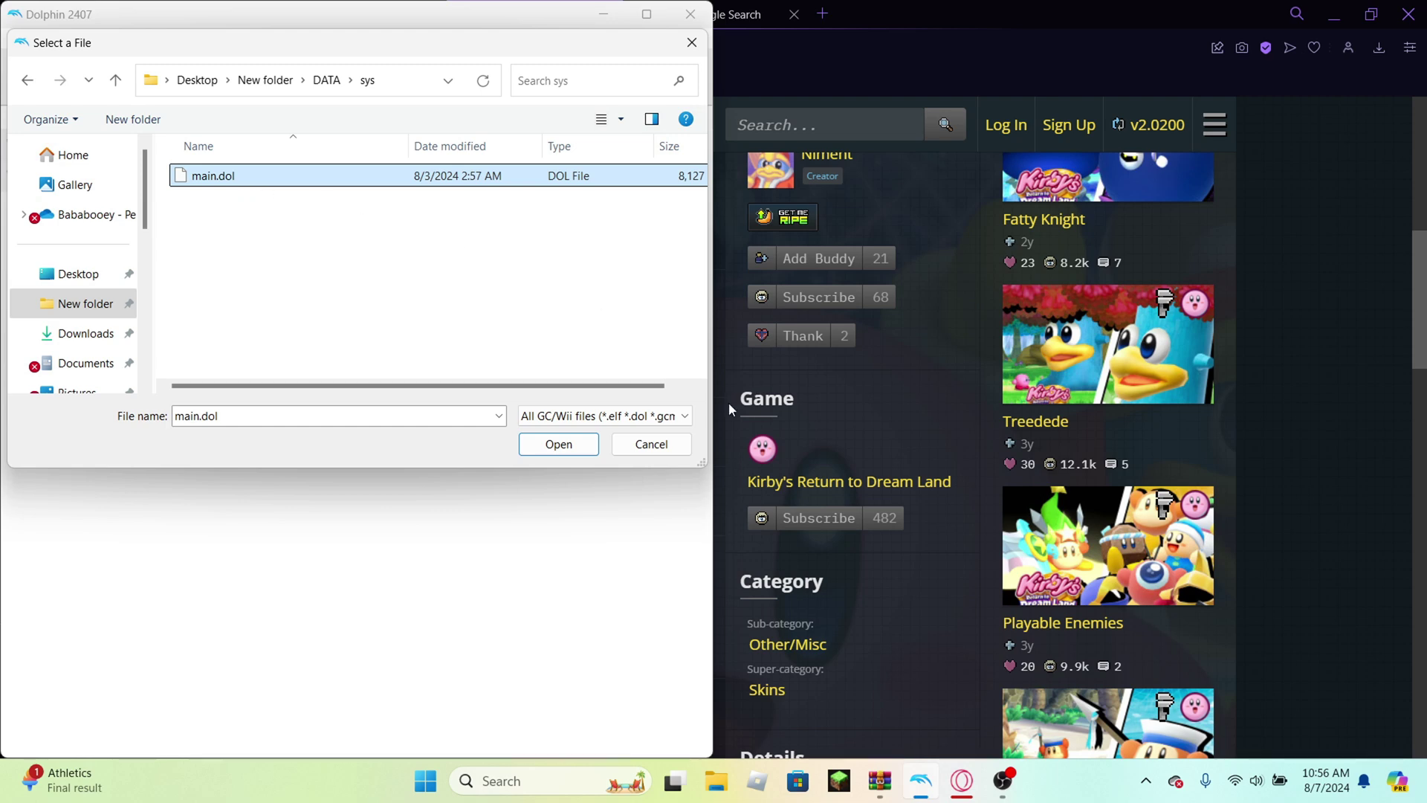
{"action": "left_click", "coordinate": [576, 446]}
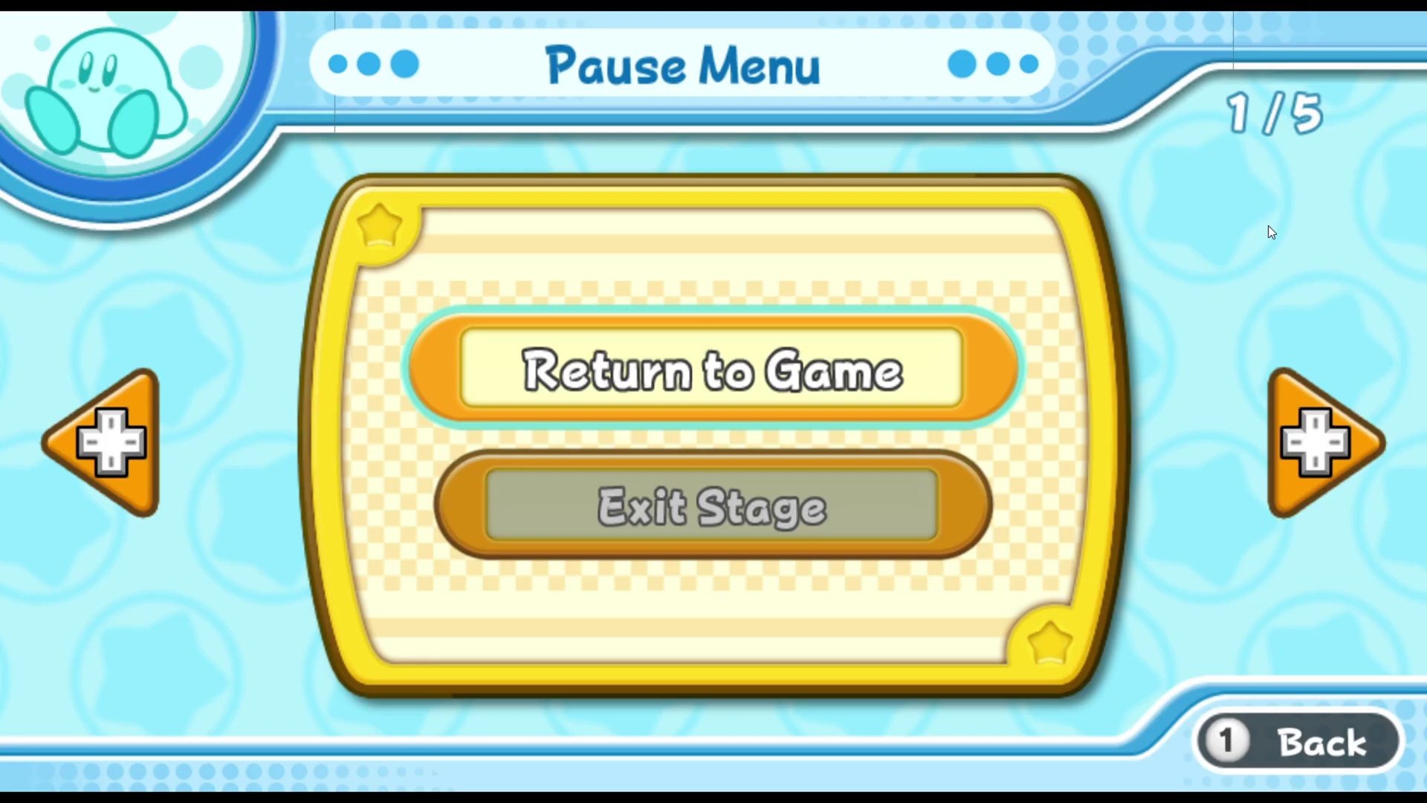
Bring the running game window back to the front and return to the game from the Pause Menu
{"action": "key", "text": "super"}
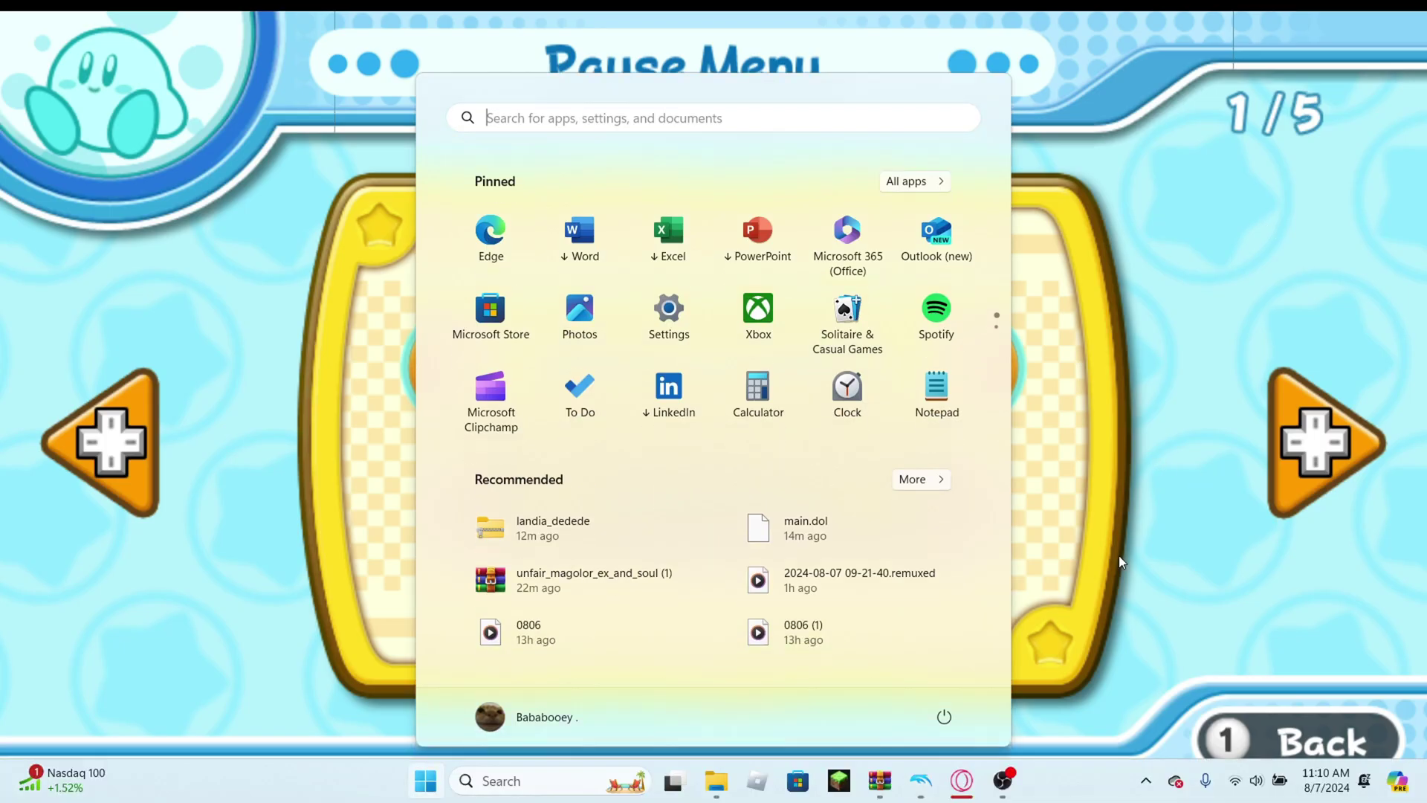
{"action": "mouse_move", "coordinate": [932, 791]}
{"action": "left_click", "coordinate": [984, 699]}
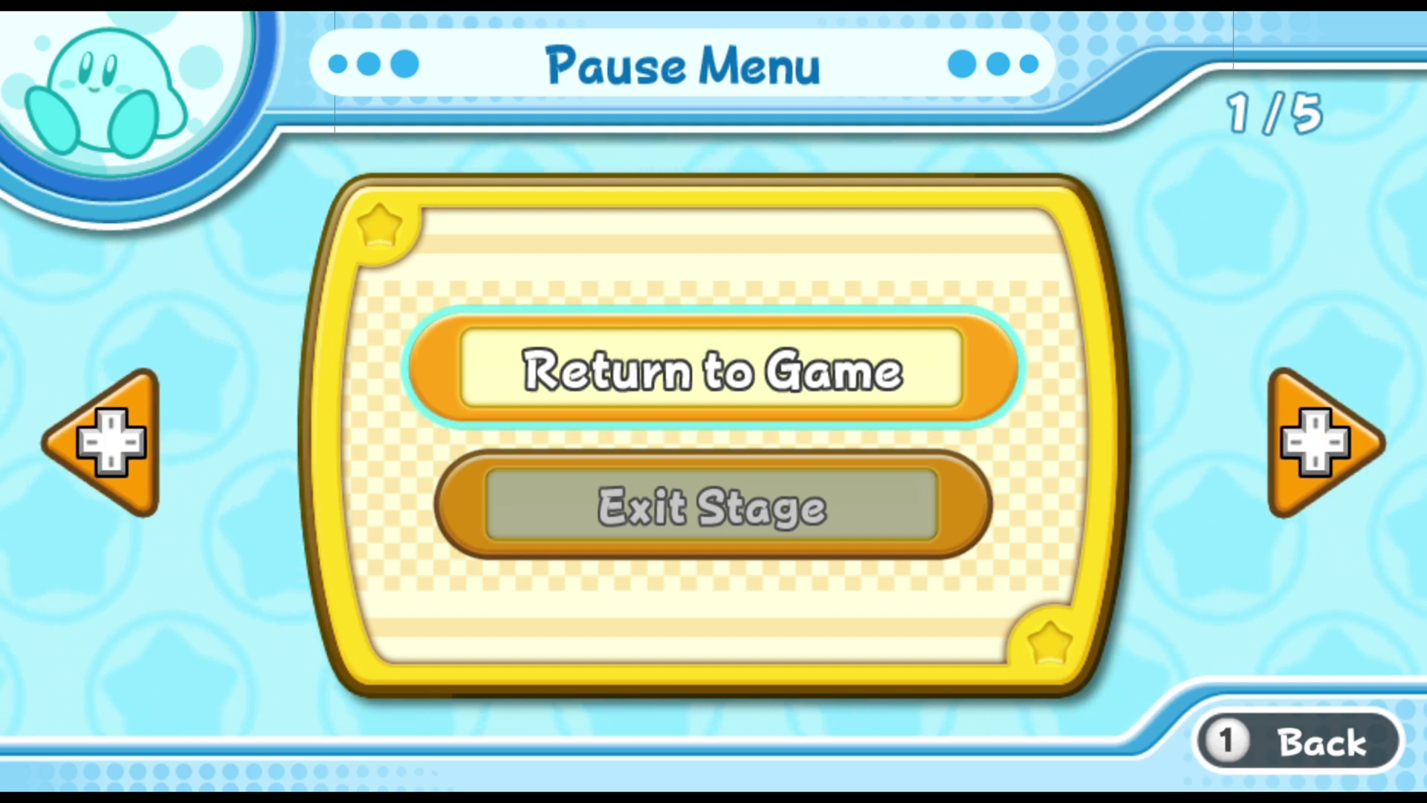
{"action": "key", "text": "Return"}
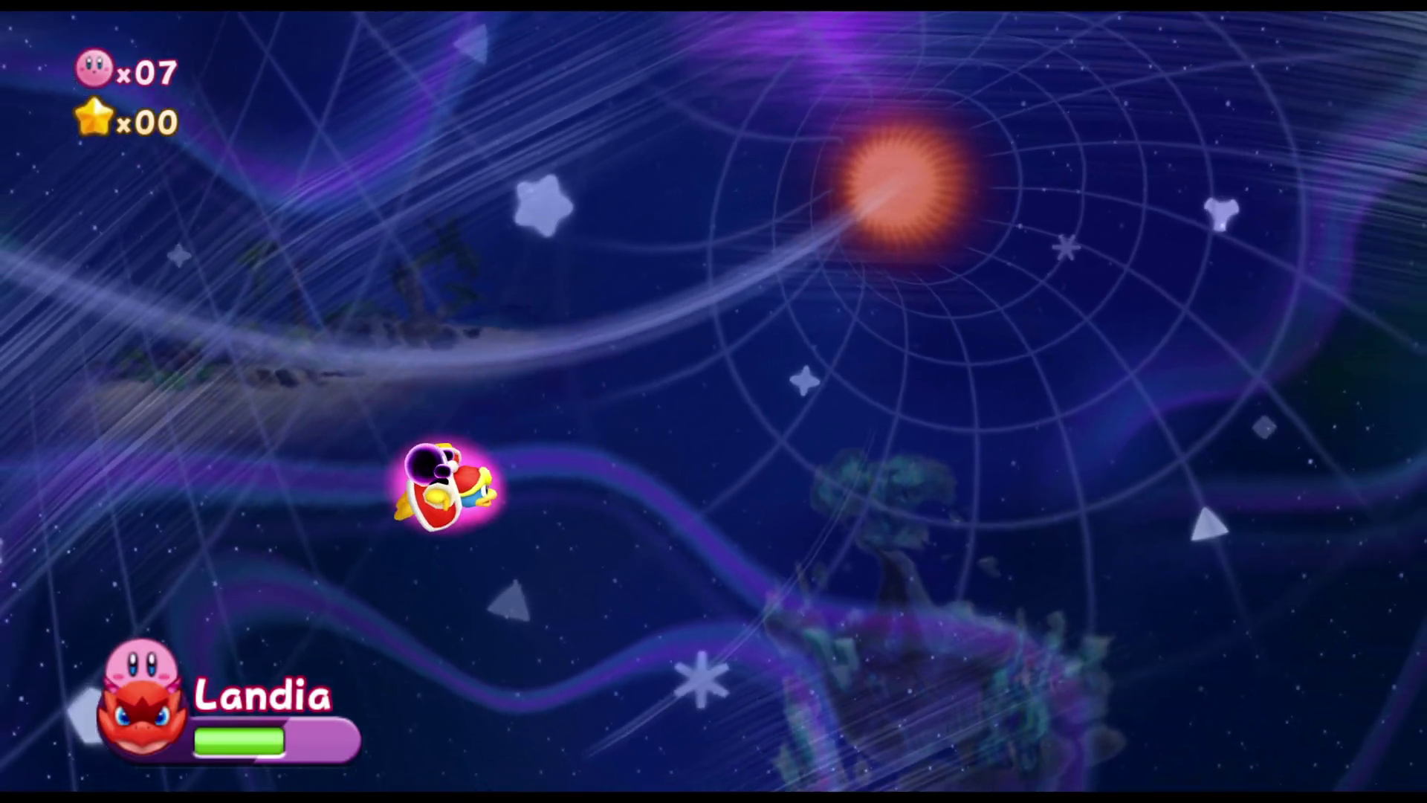